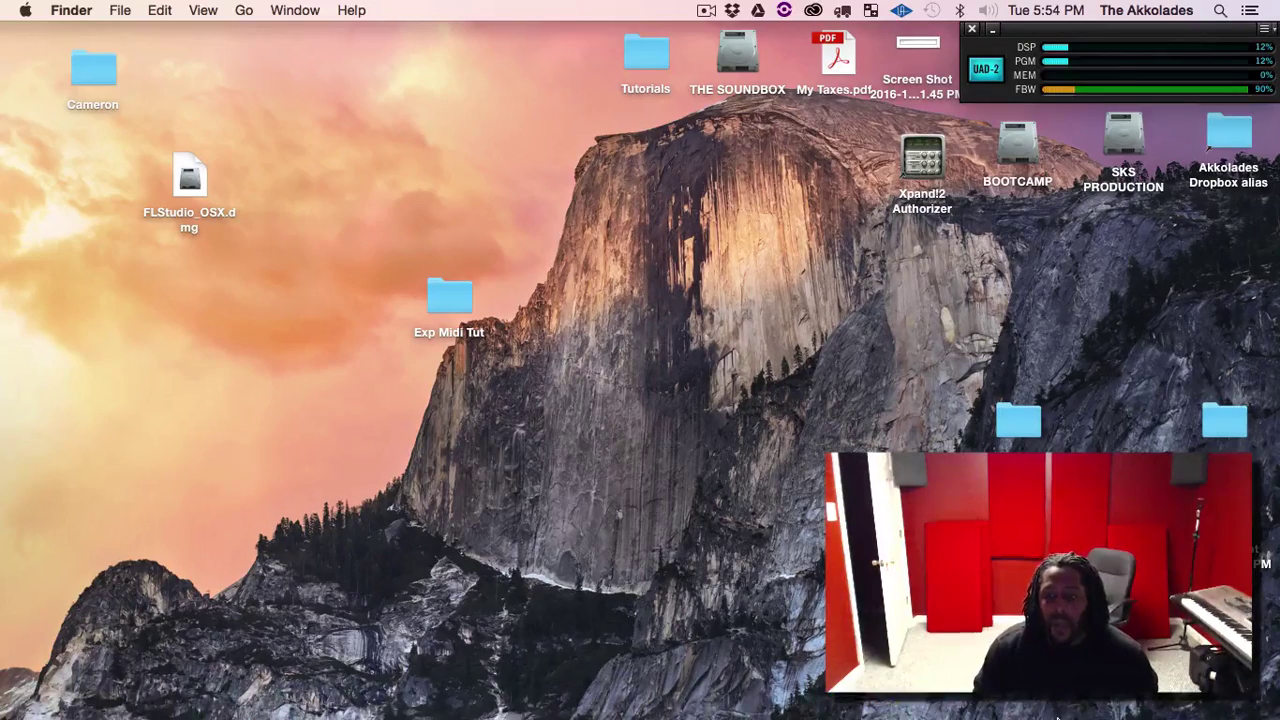
Preview DKingDJ2_3.mid in Exp Midi Tut, then create a new Logic project from the External Fantom template
double_click(442, 287)
click(705, 152)
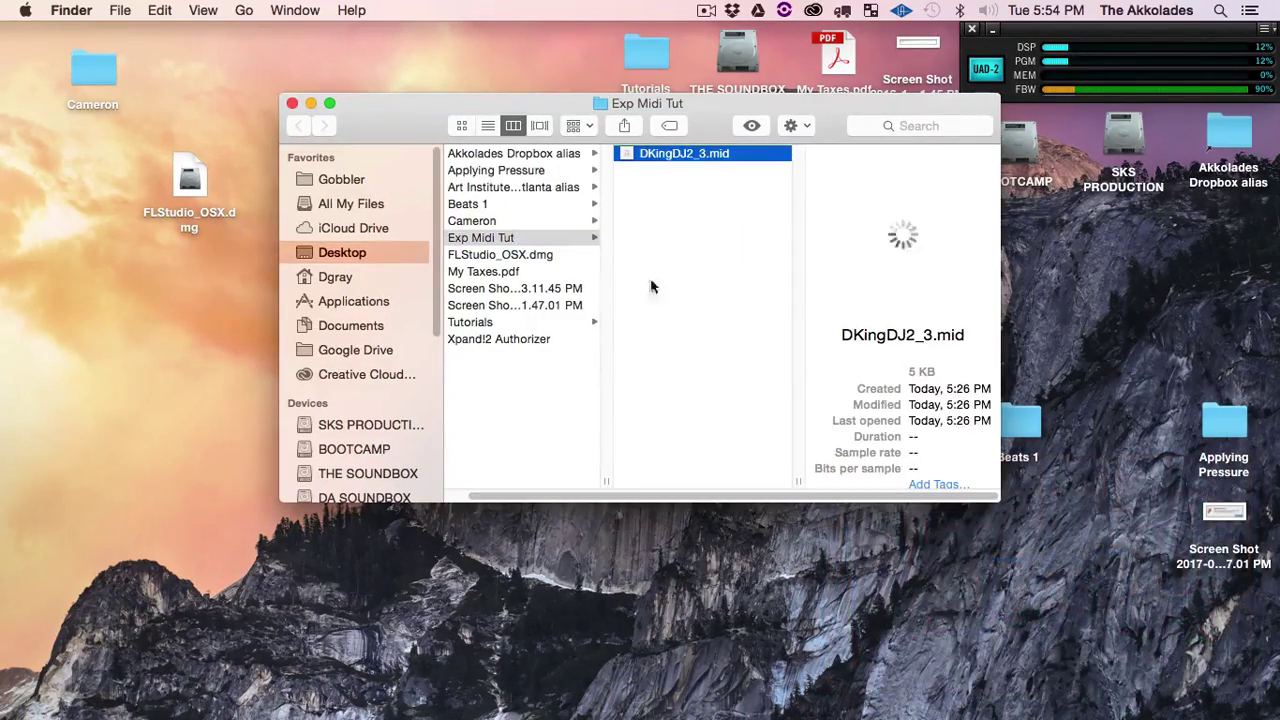
click(777, 680)
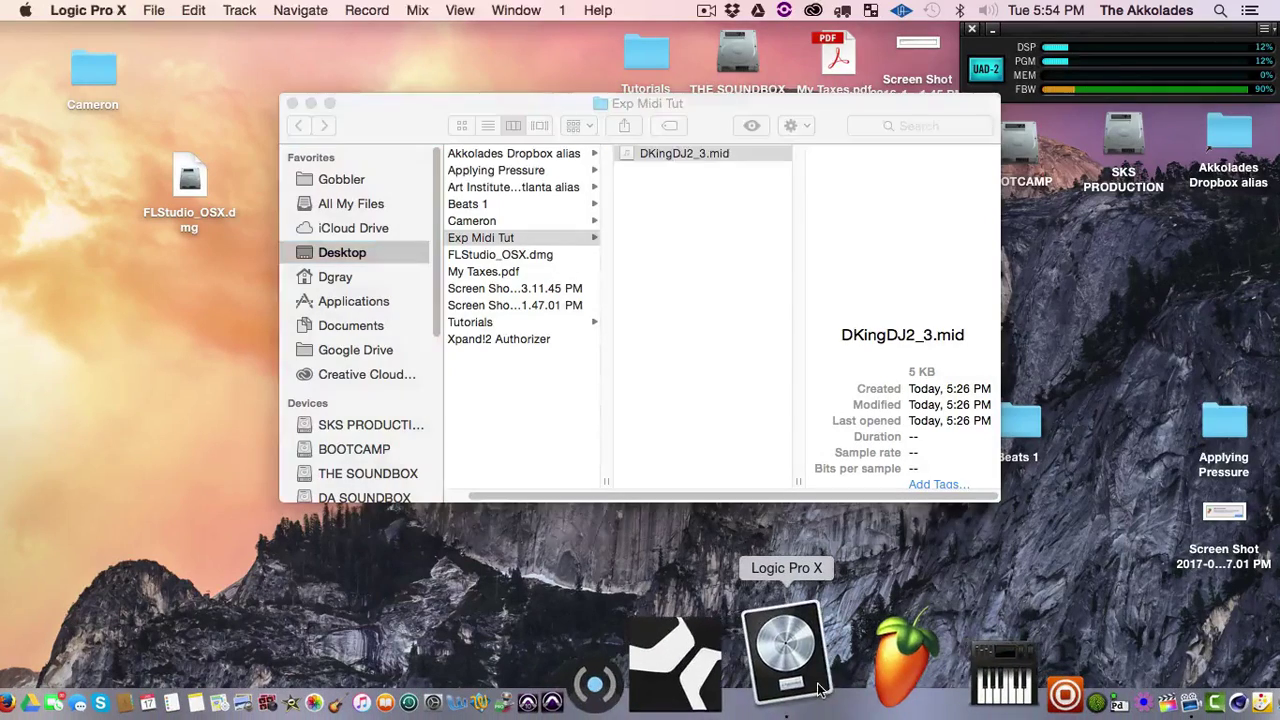
click(154, 11)
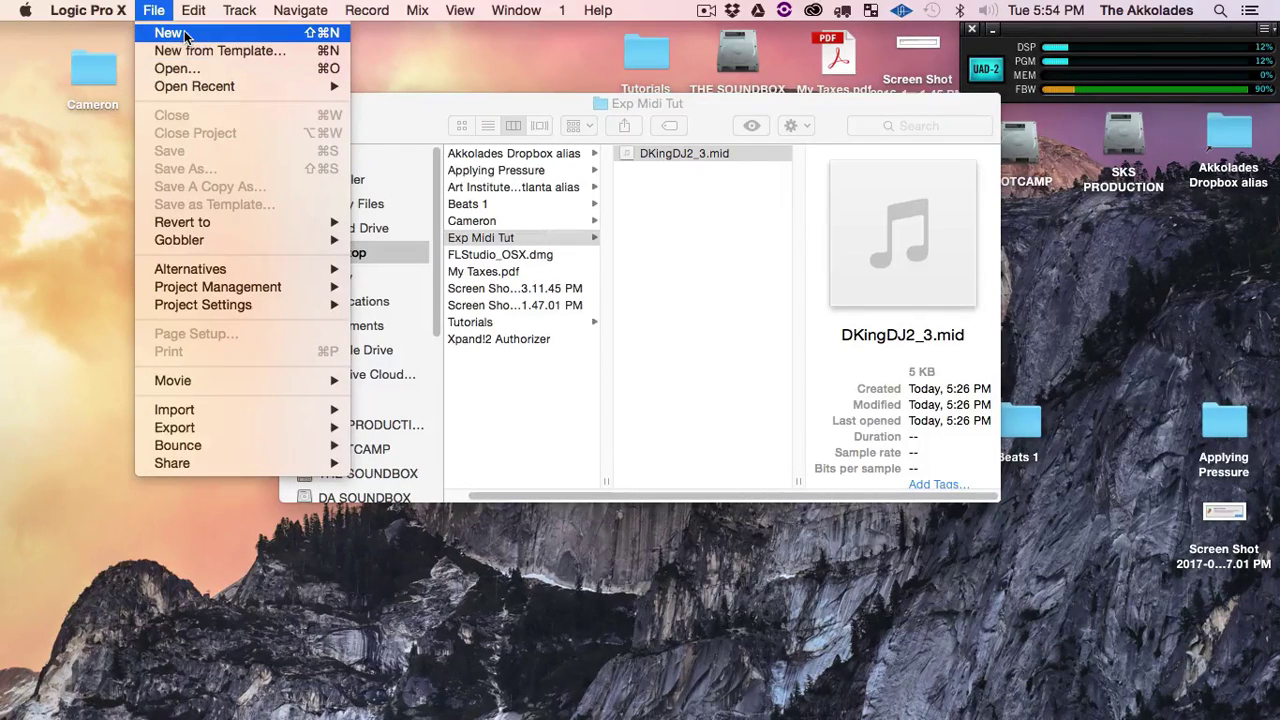
click(197, 51)
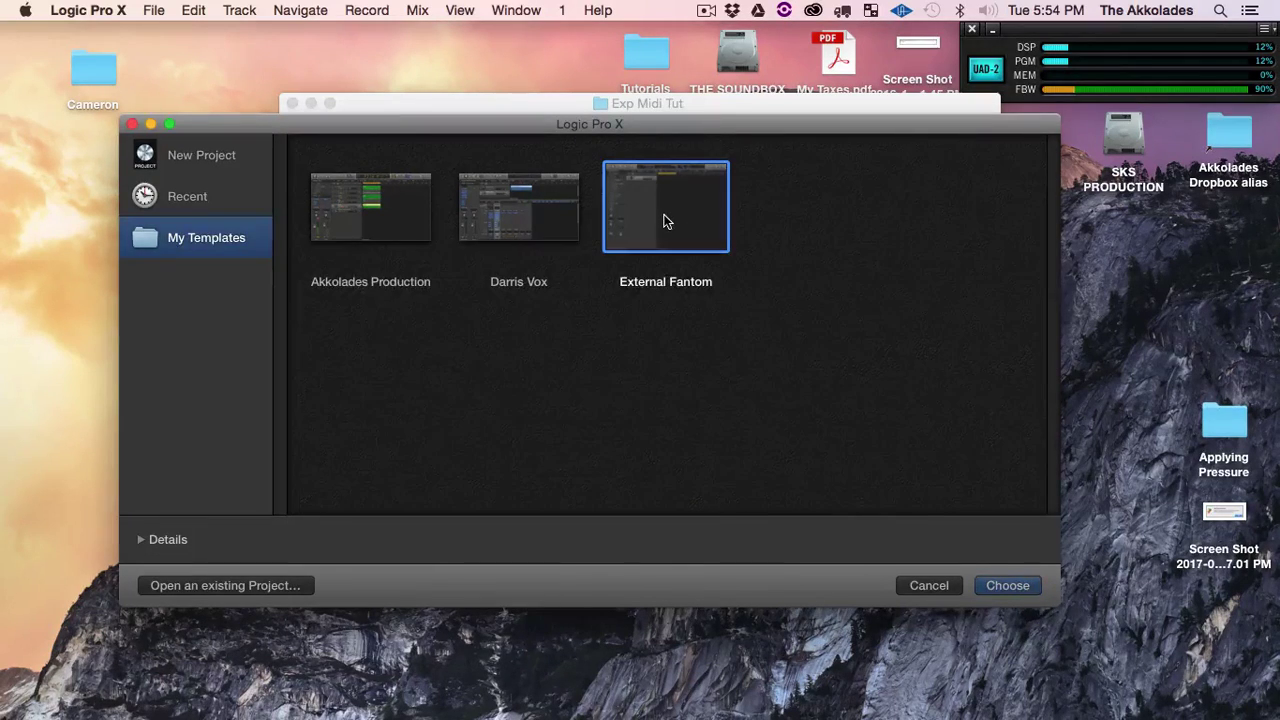
double_click(665, 222)
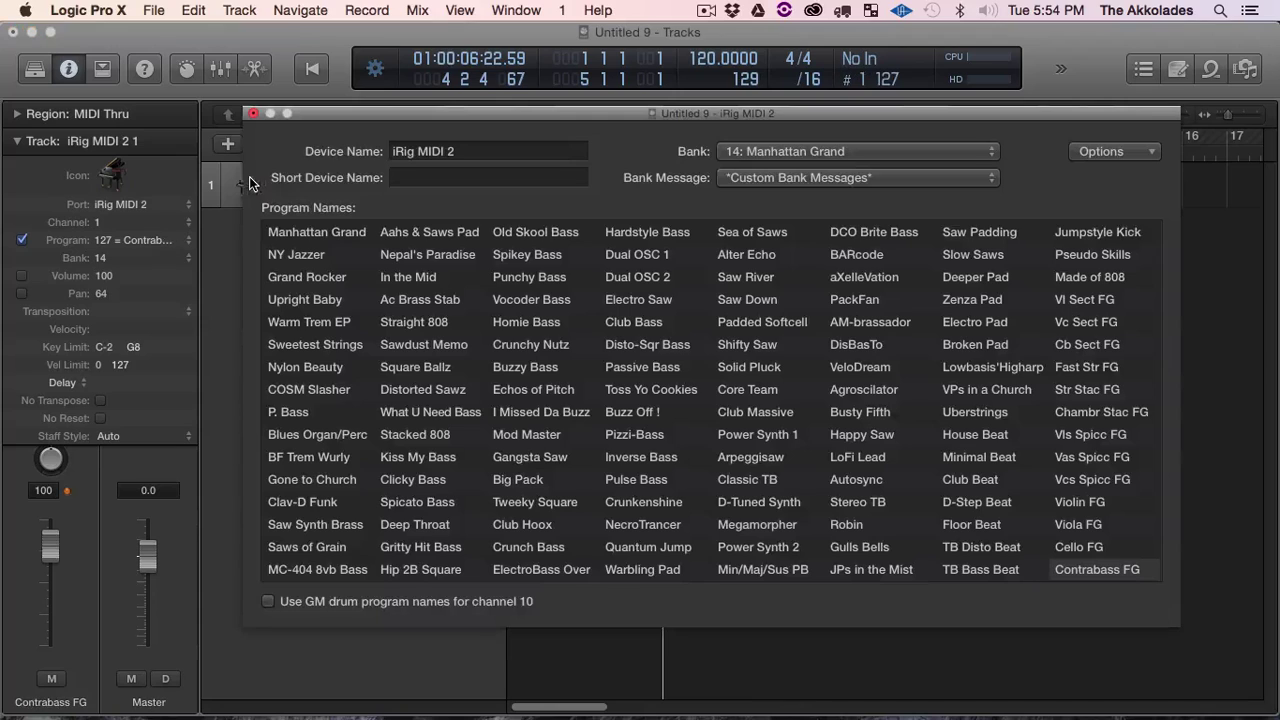
double_click(251, 182)
click(870, 151)
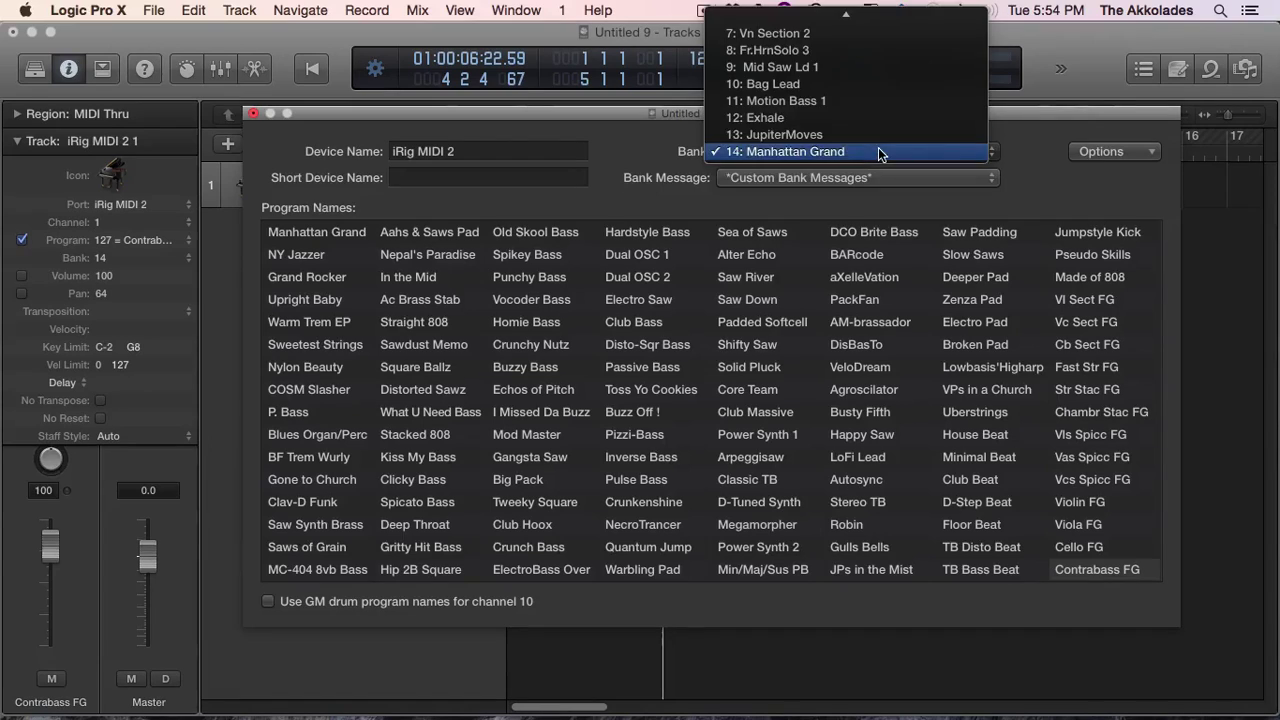
click(1054, 177)
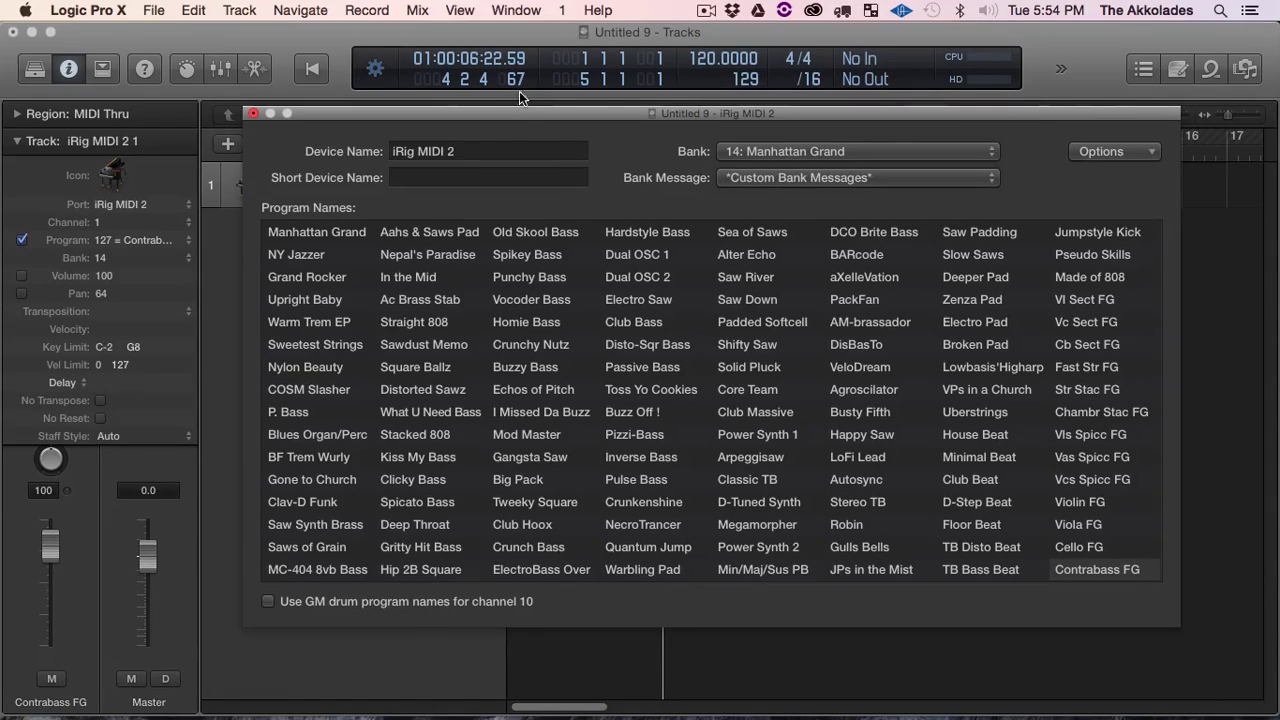
click(253, 113)
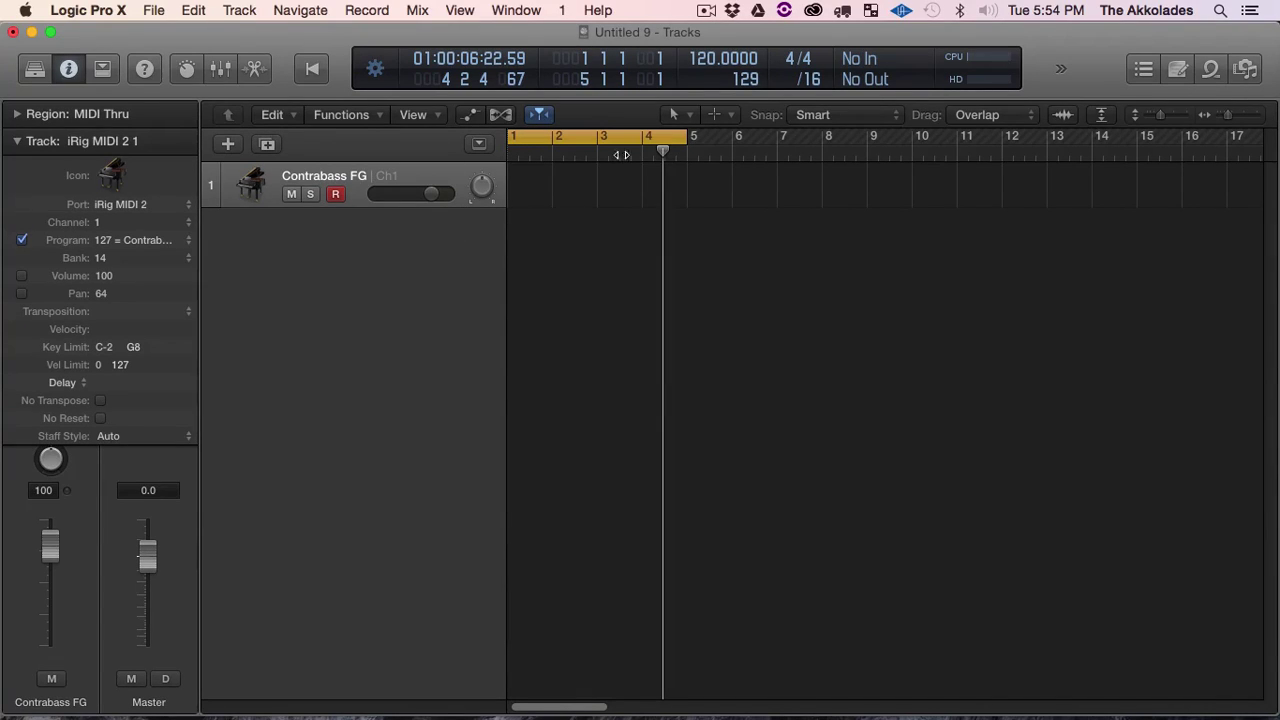
key(Return)
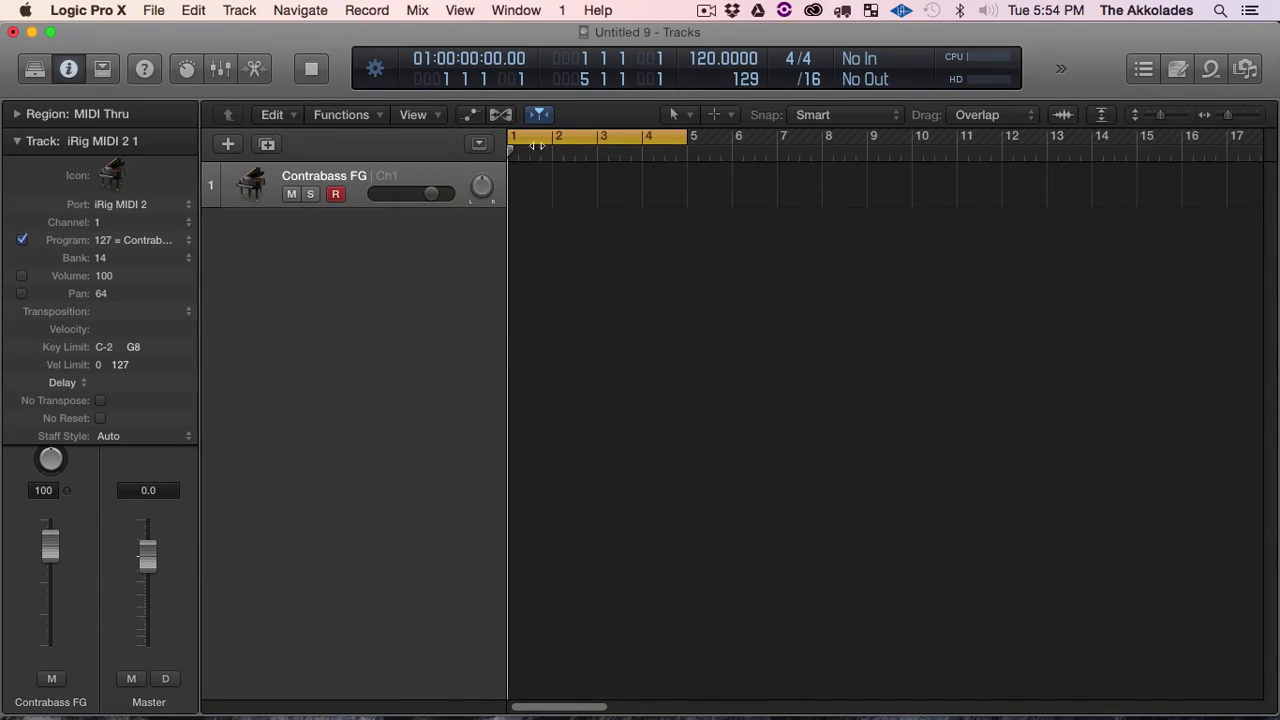
click(665, 153)
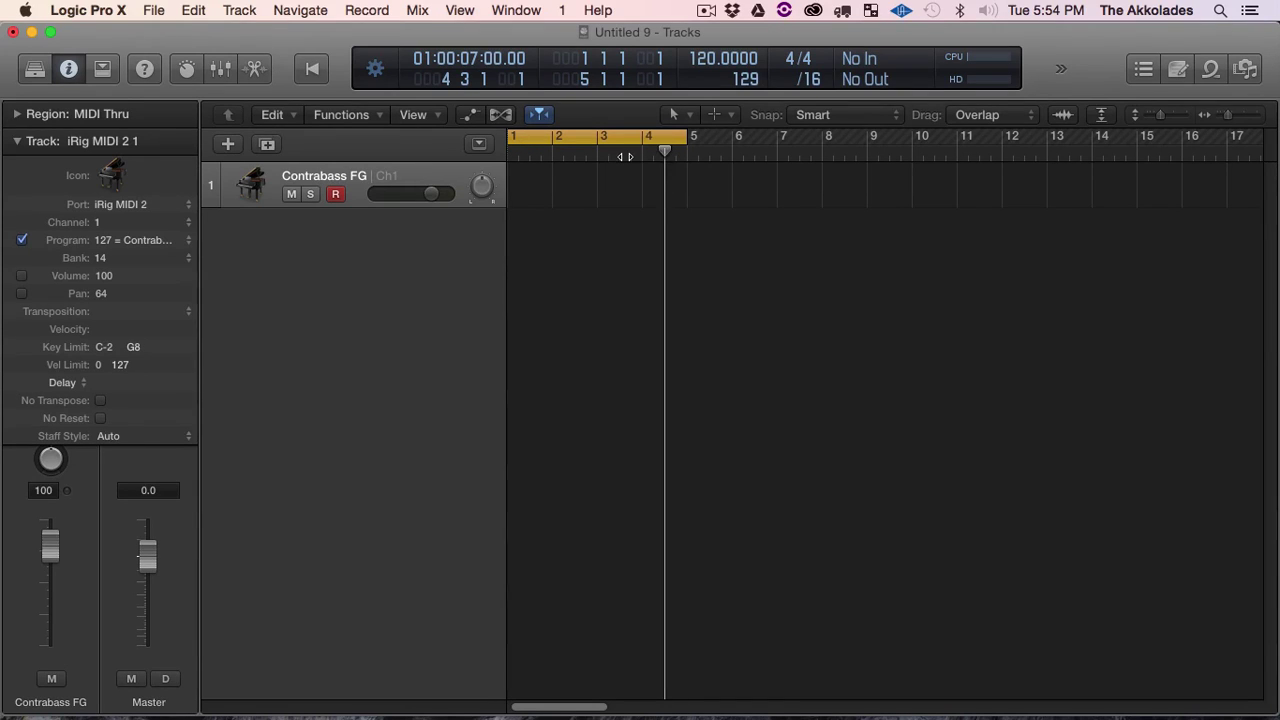
key(Return)
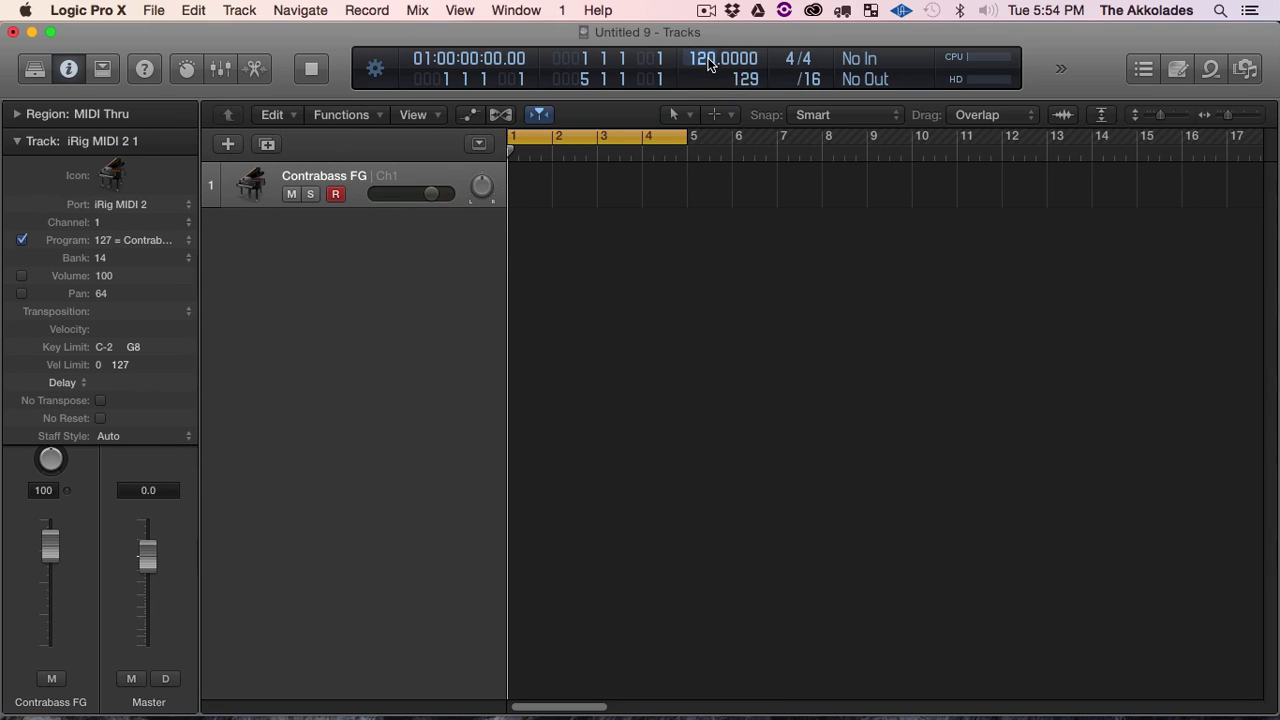
Import DKingDJ2_3.mid as a MIDI file, including its 140 BPM tempo
click(154, 10)
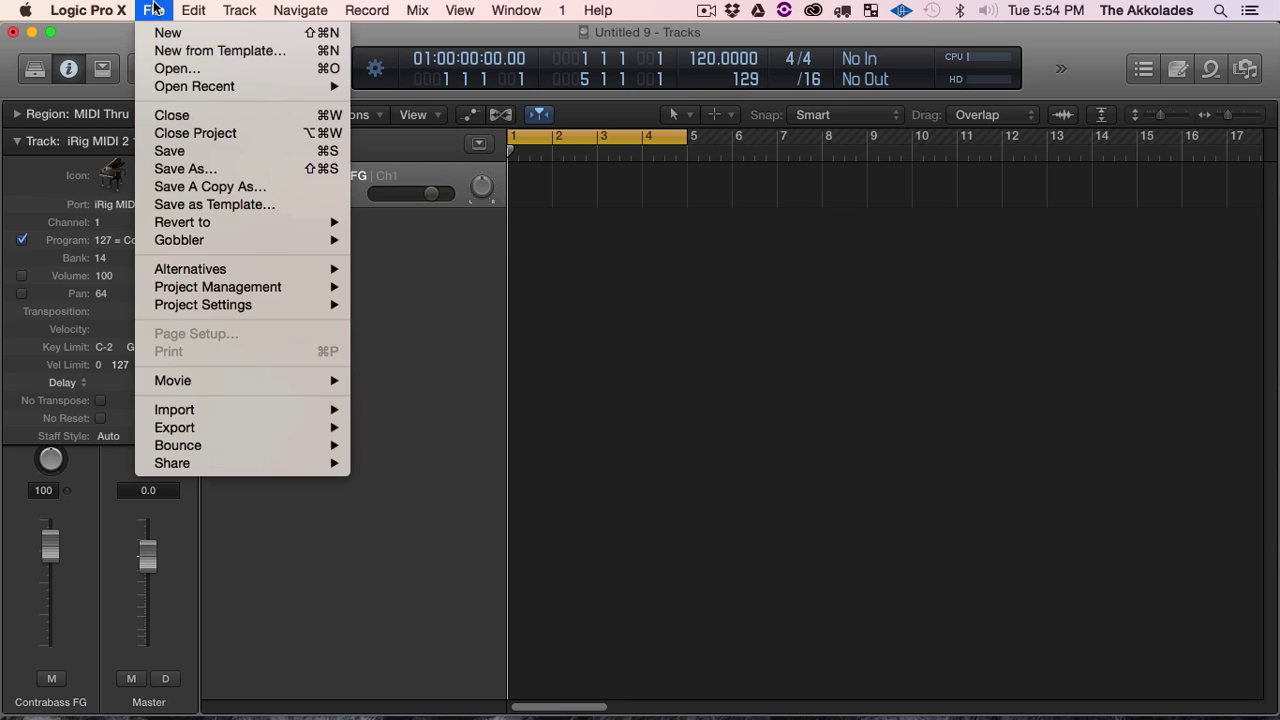
mouse_move(240, 412)
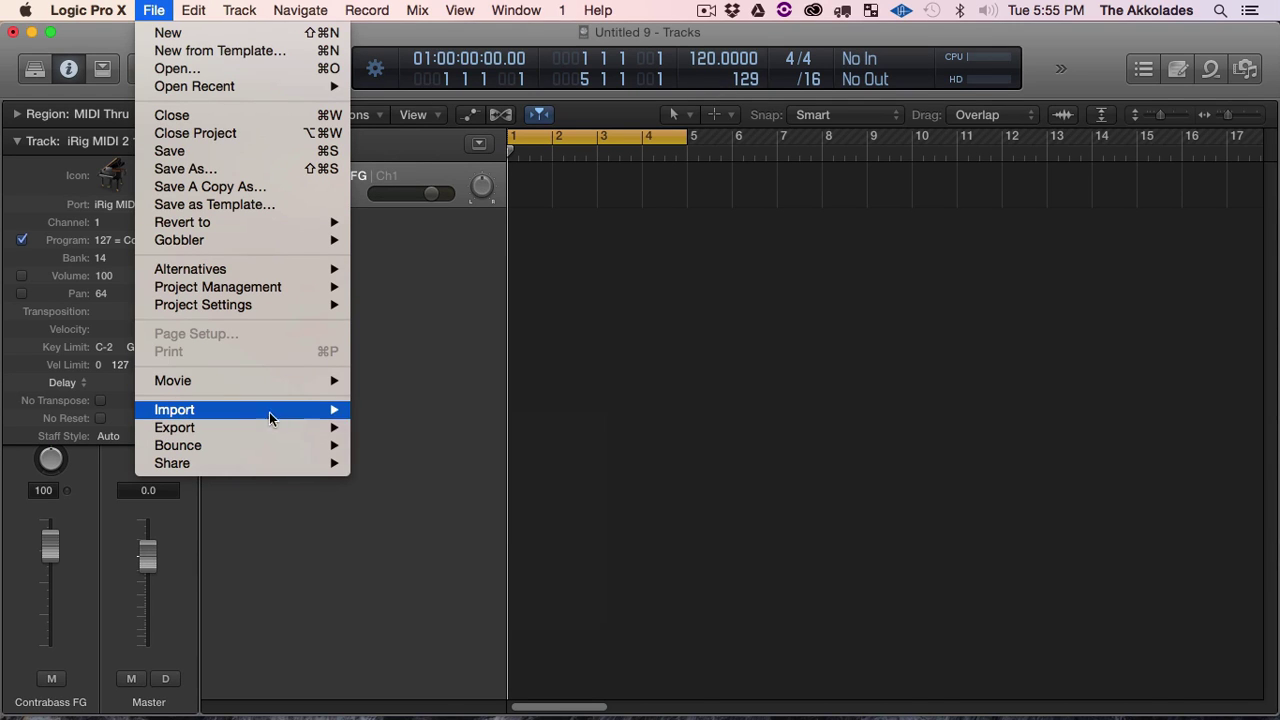
click(437, 443)
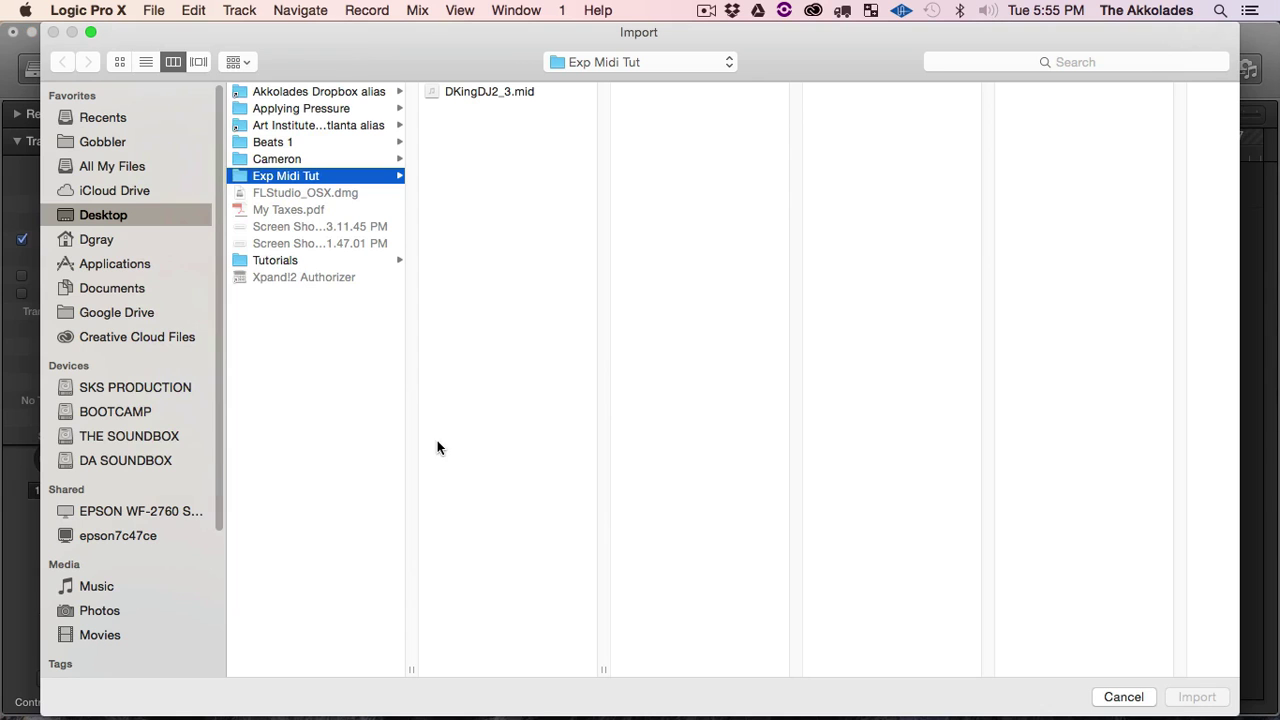
double_click(503, 89)
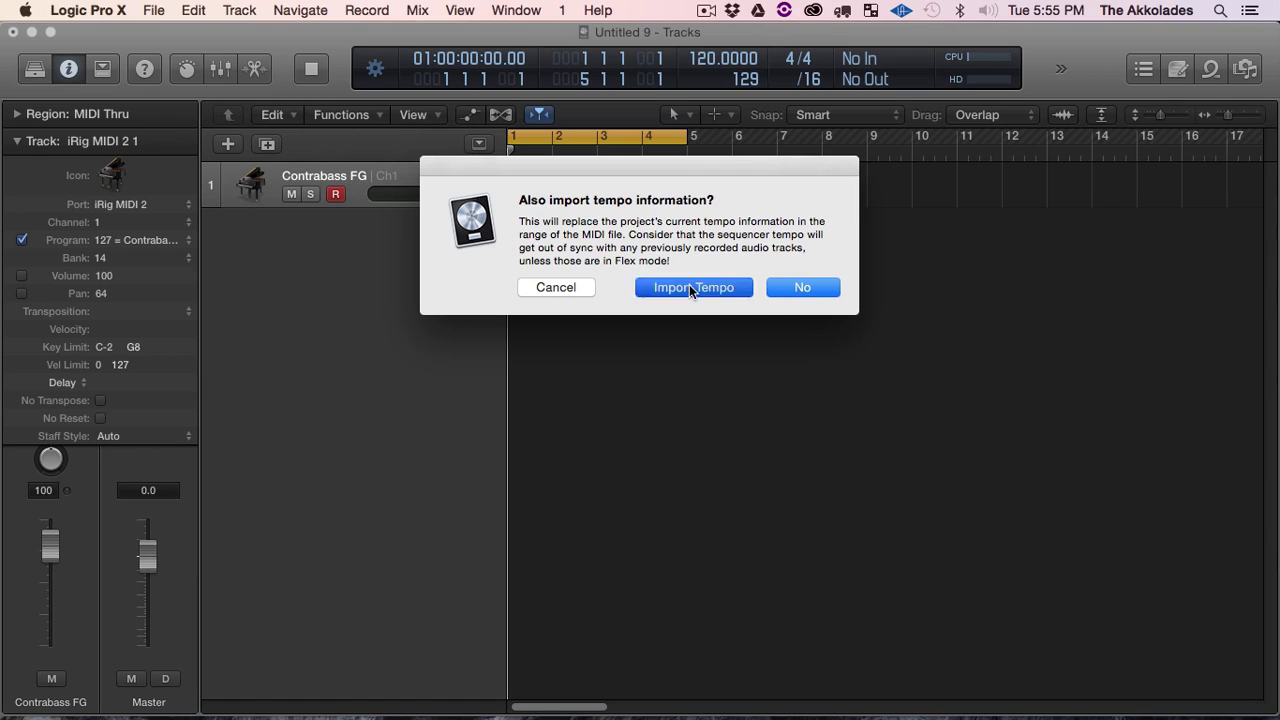
click(690, 288)
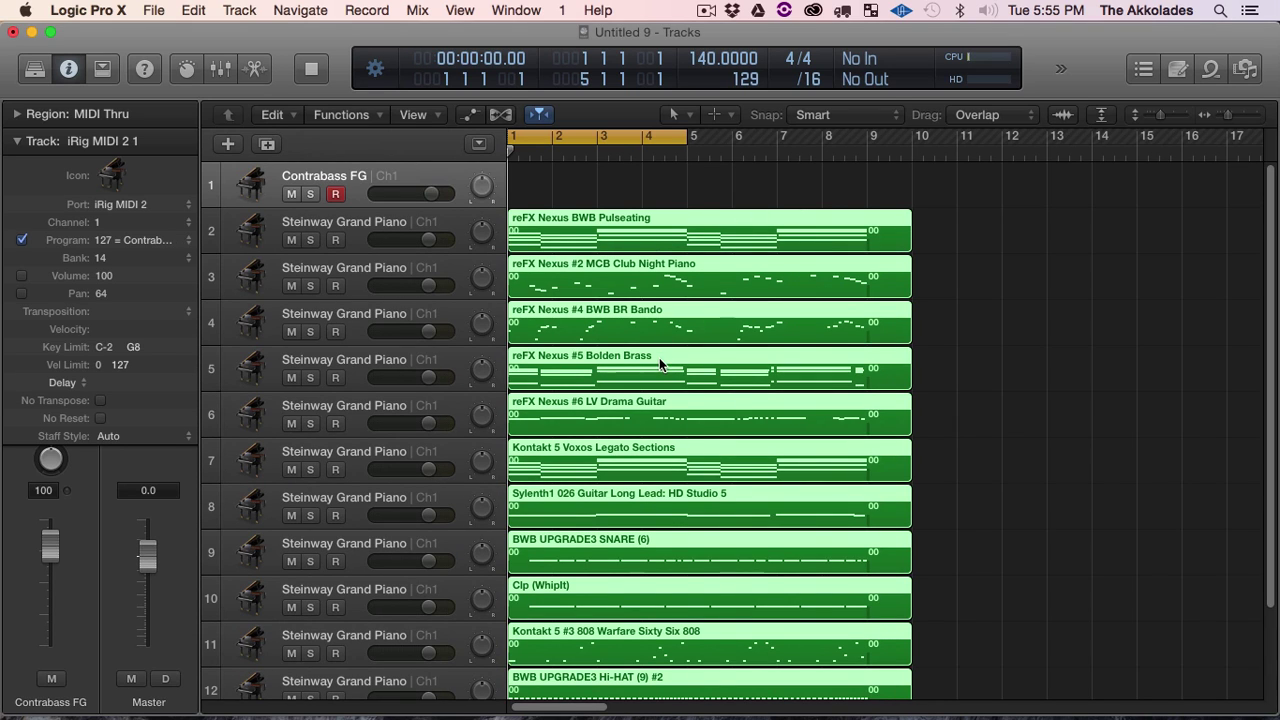
Save the project under the name 'imp tut', then save it once more
key(super+Up)
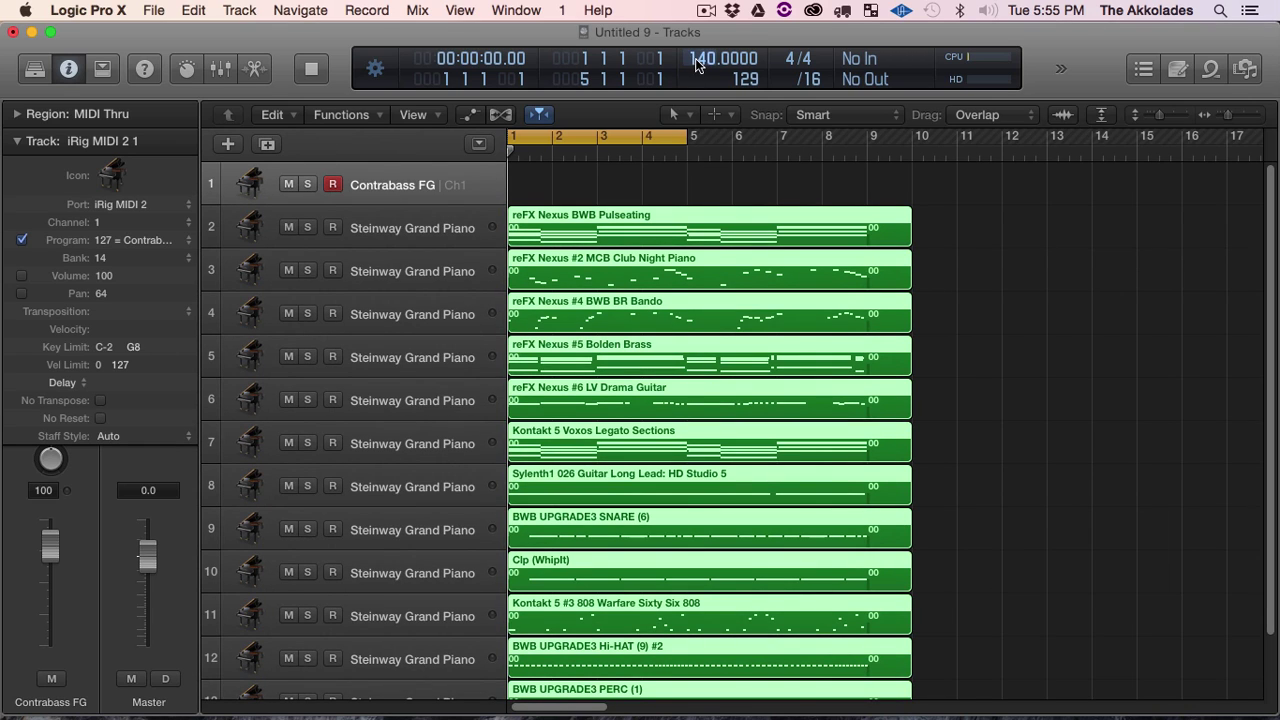
key(super+Up)
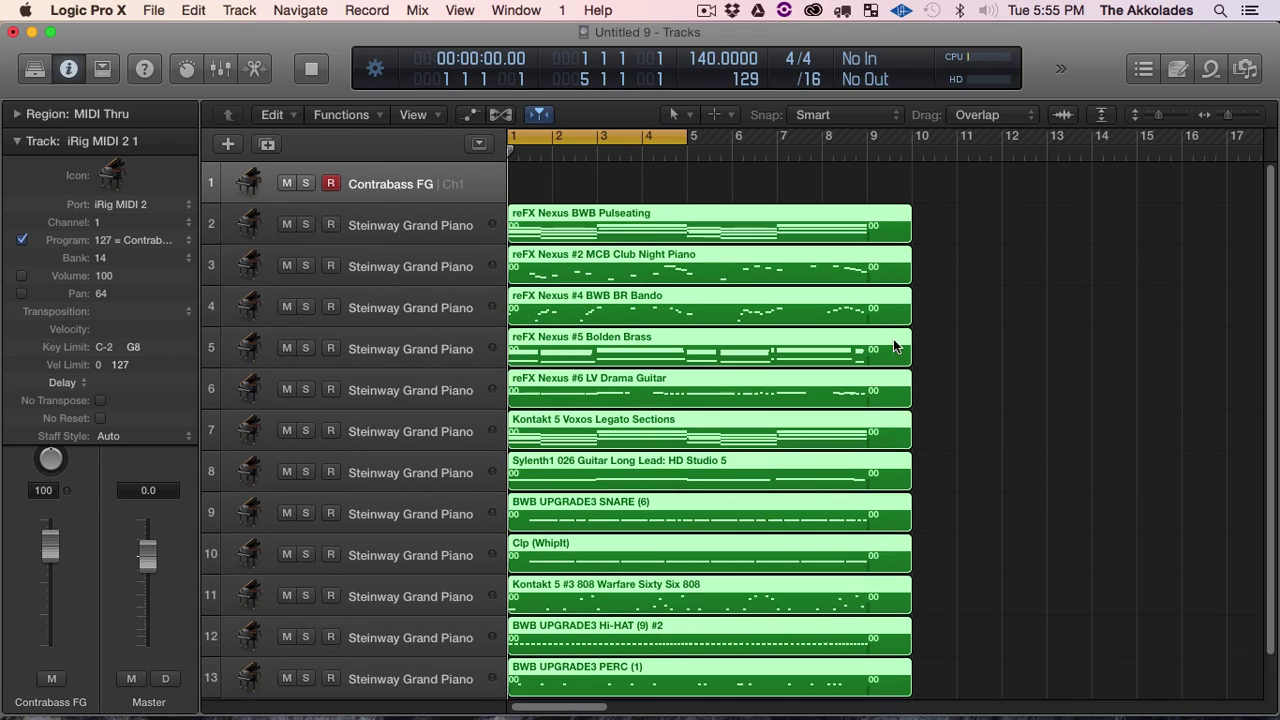
key(super+Down)
key(super+Down)
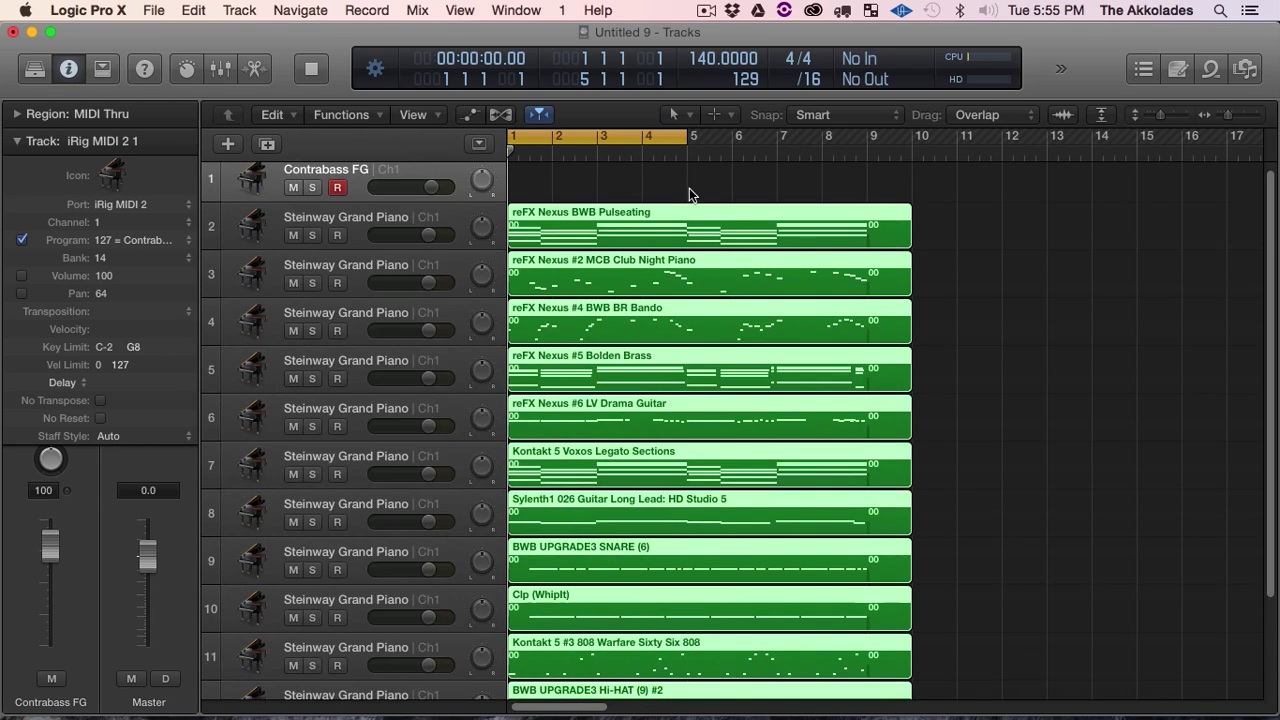
key(super+s)
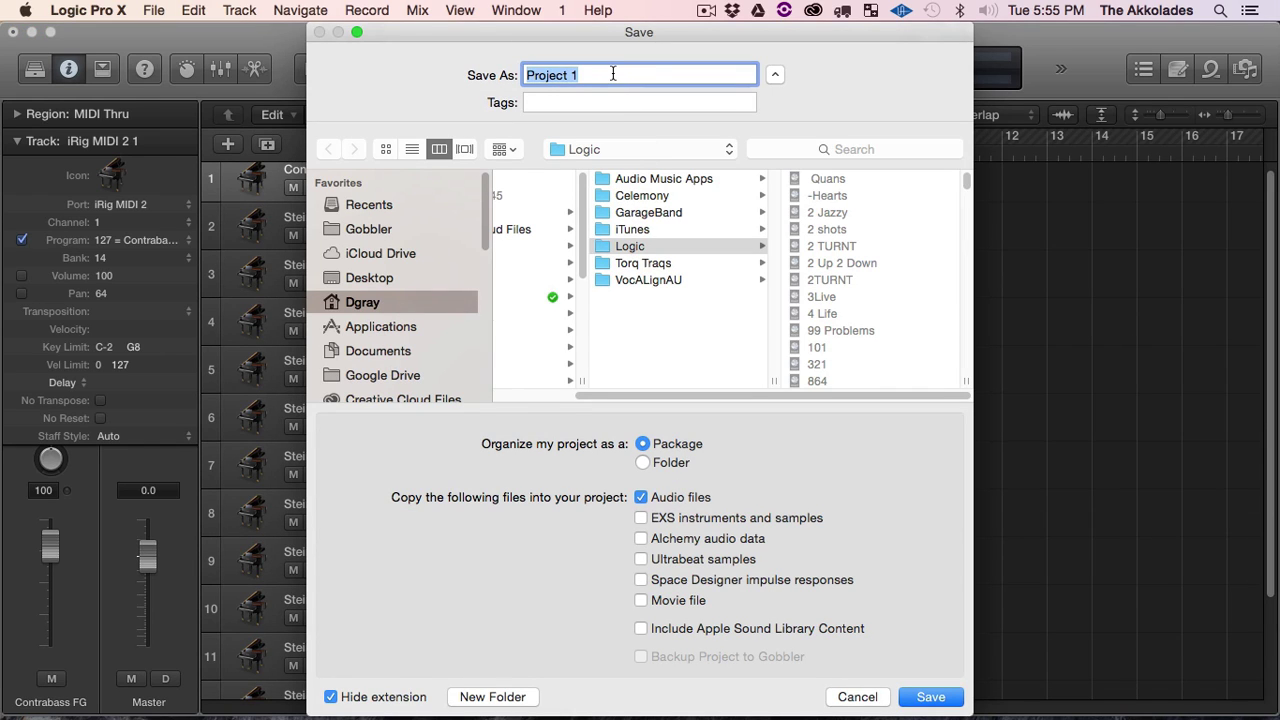
text(imp tut)
key(Return)
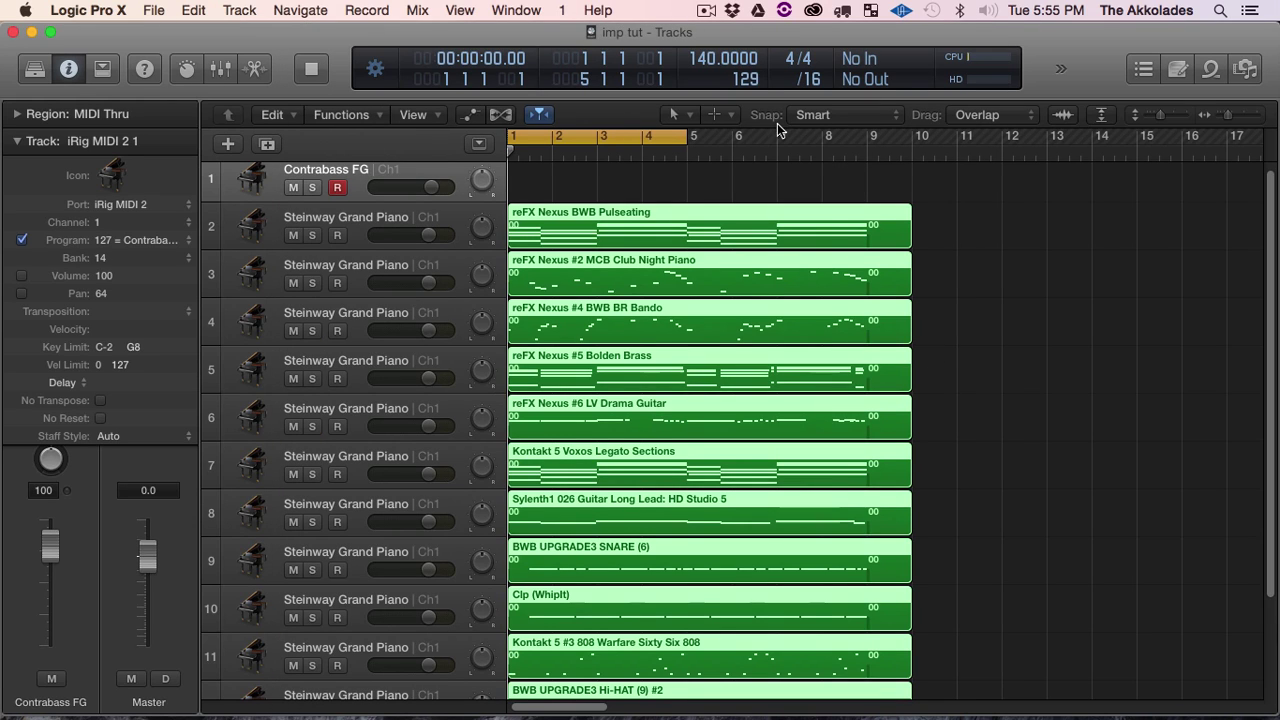
key(super+s)
Audition the imported tracks by selecting their regions and playing back, then save
click(352, 216)
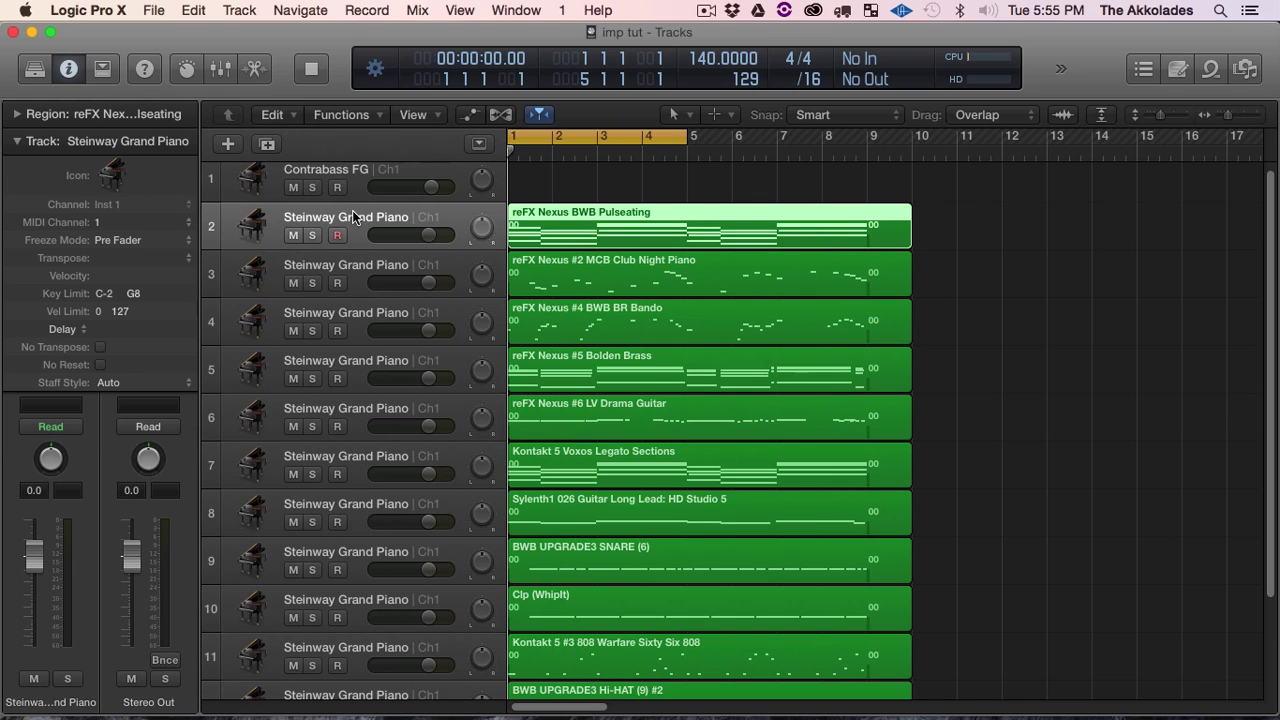
click(352, 256)
click(357, 206)
click(368, 256)
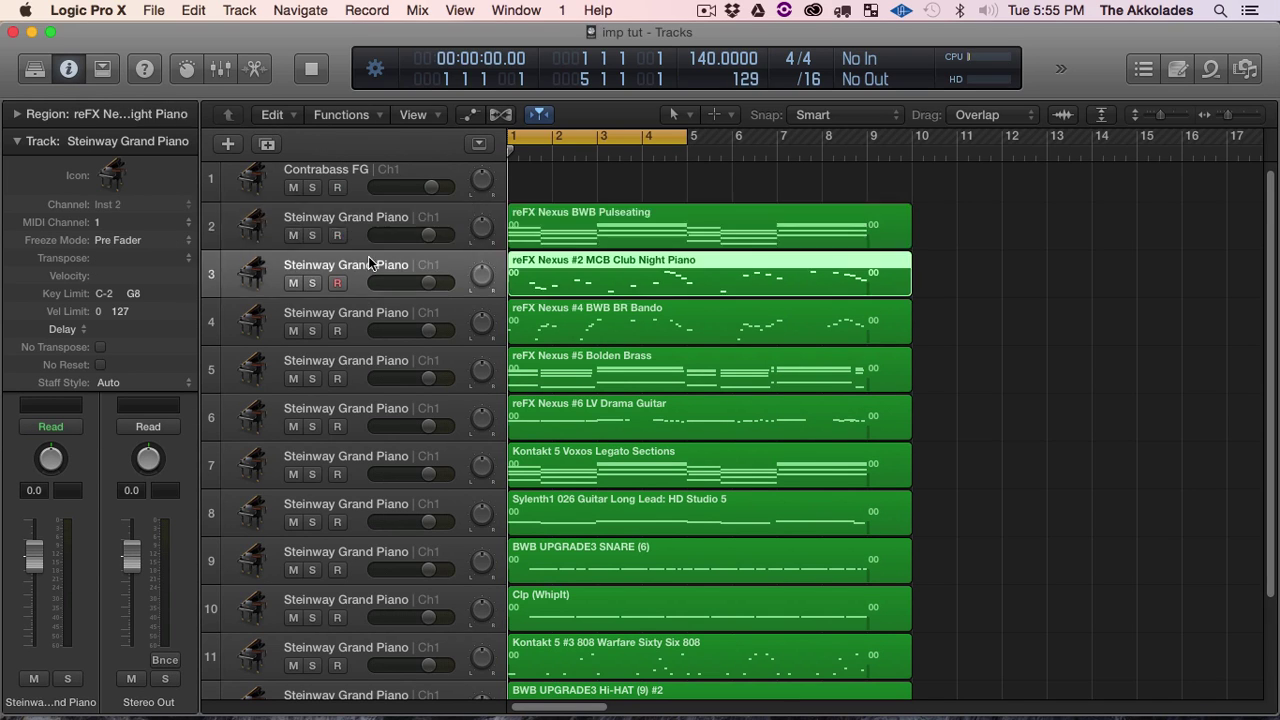
click(367, 316)
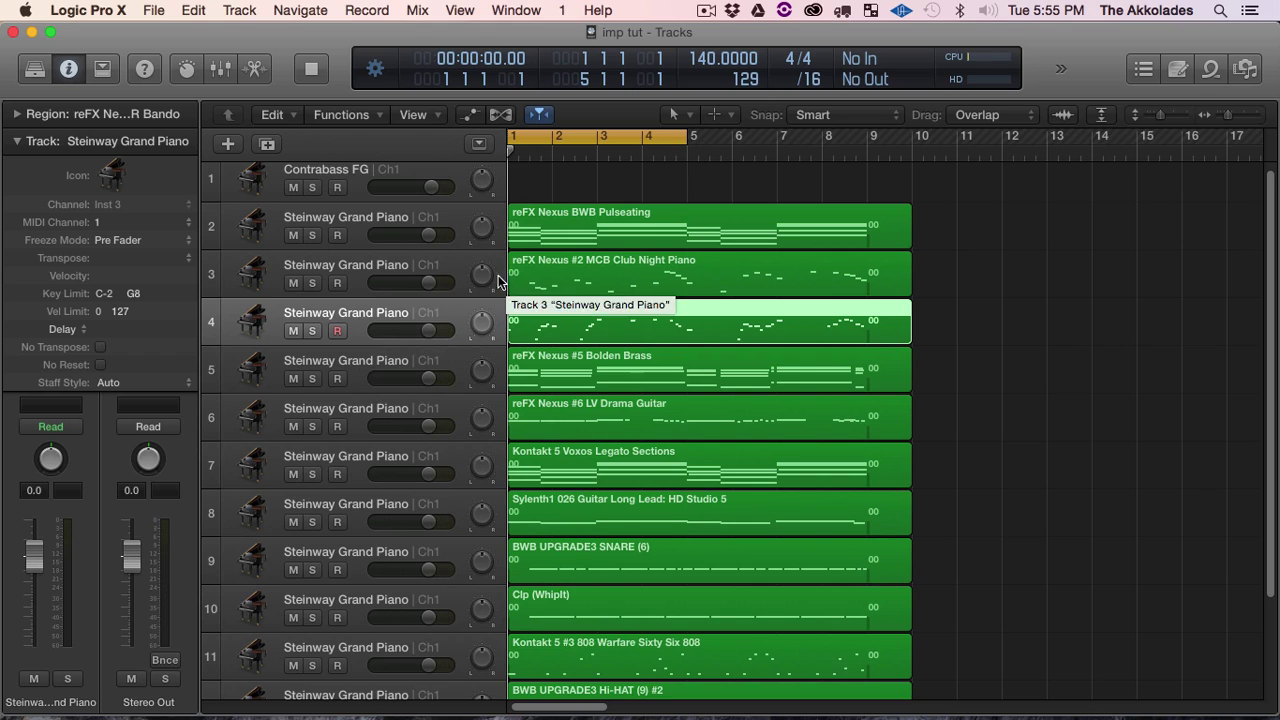
key(space)
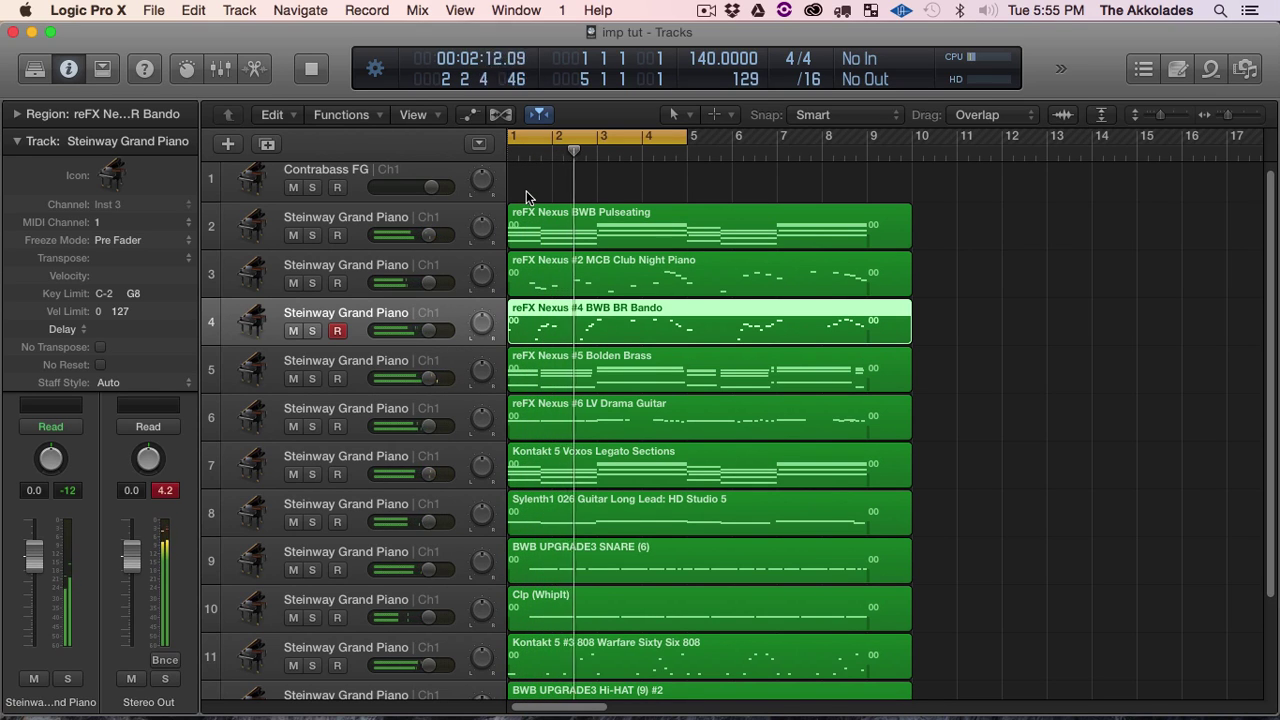
key(space)
click(362, 255)
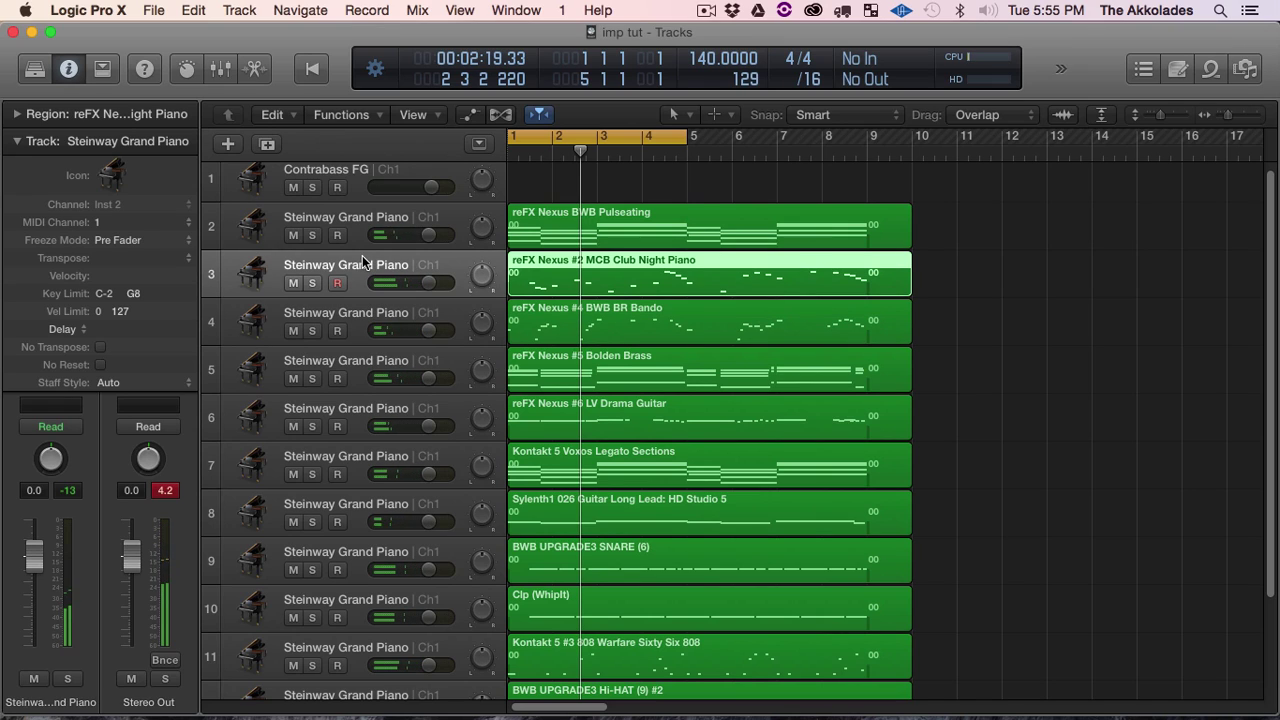
key(super+s)
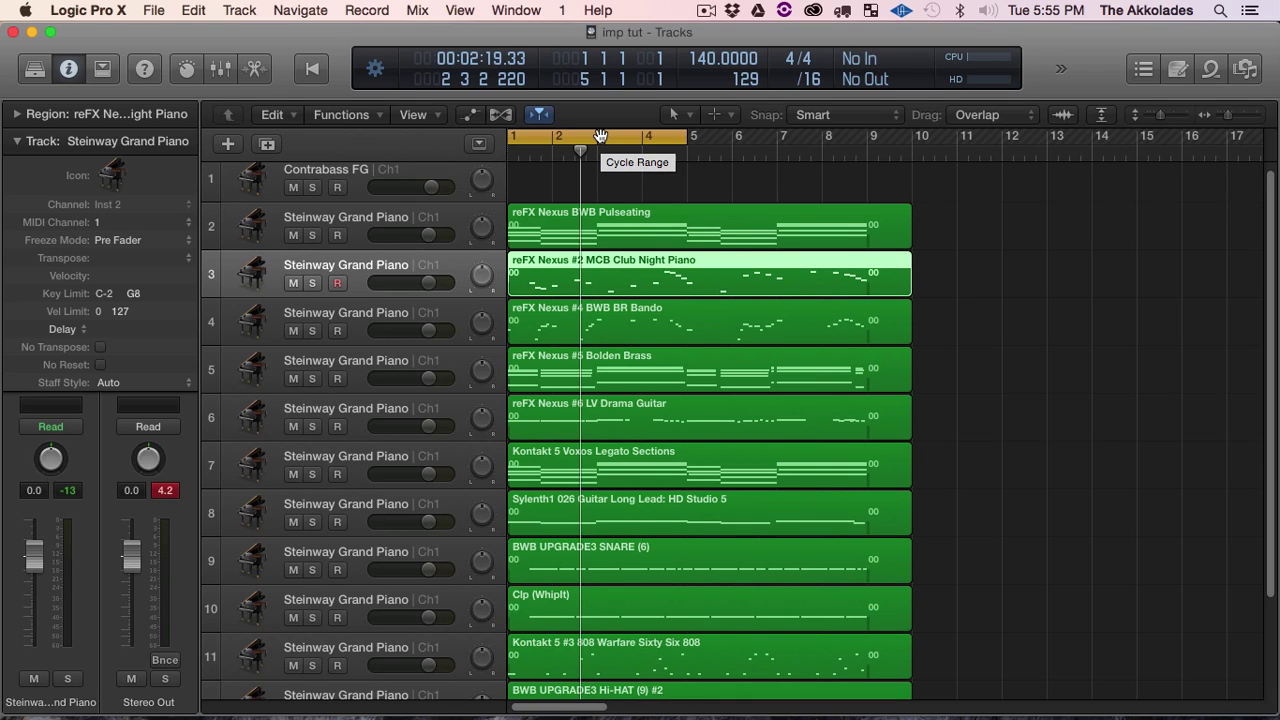
Turn off the bars 1–5 loop, return the playhead to 00:00:00.00, and reselect Pulseating
click(600, 136)
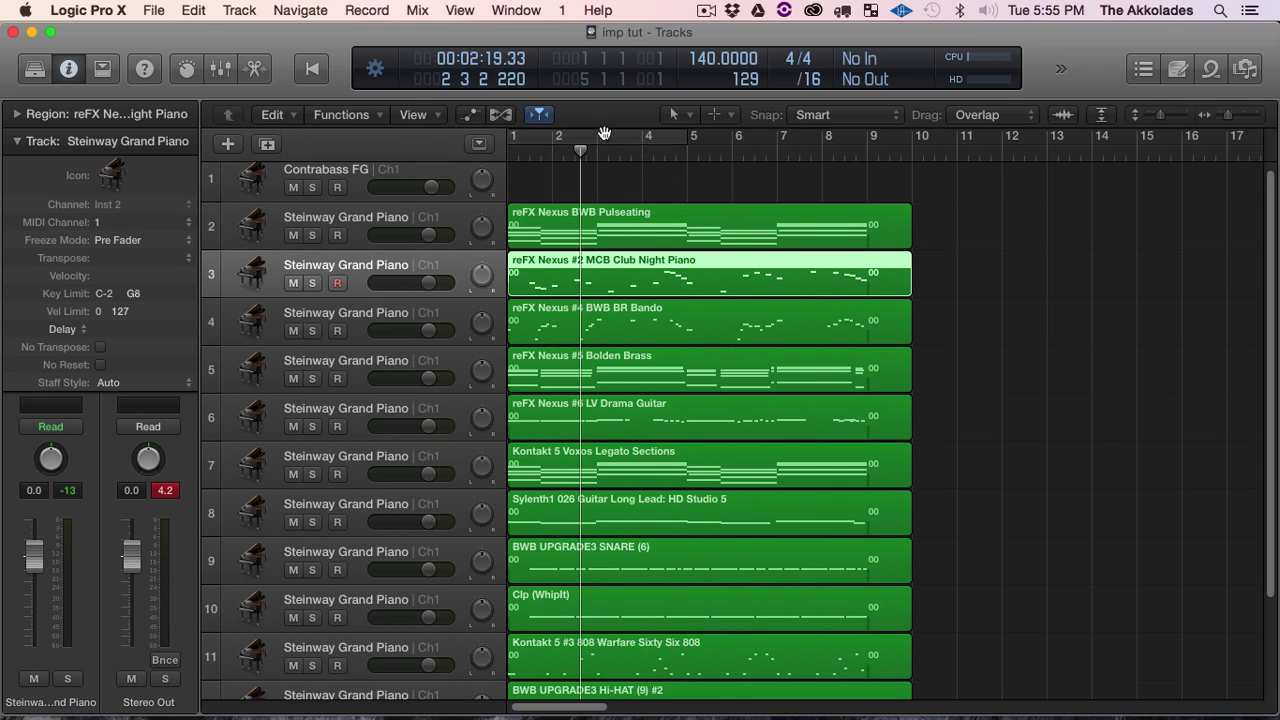
click(371, 218)
key(super+Down)
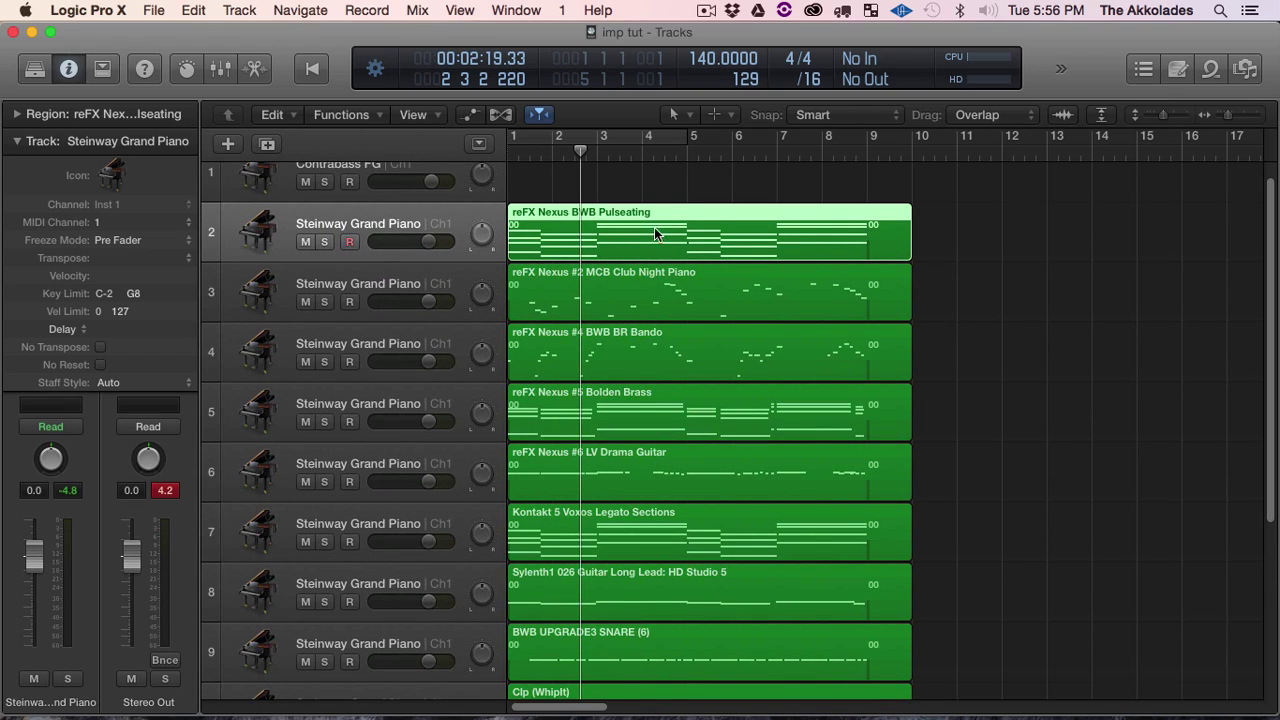
key(Return)
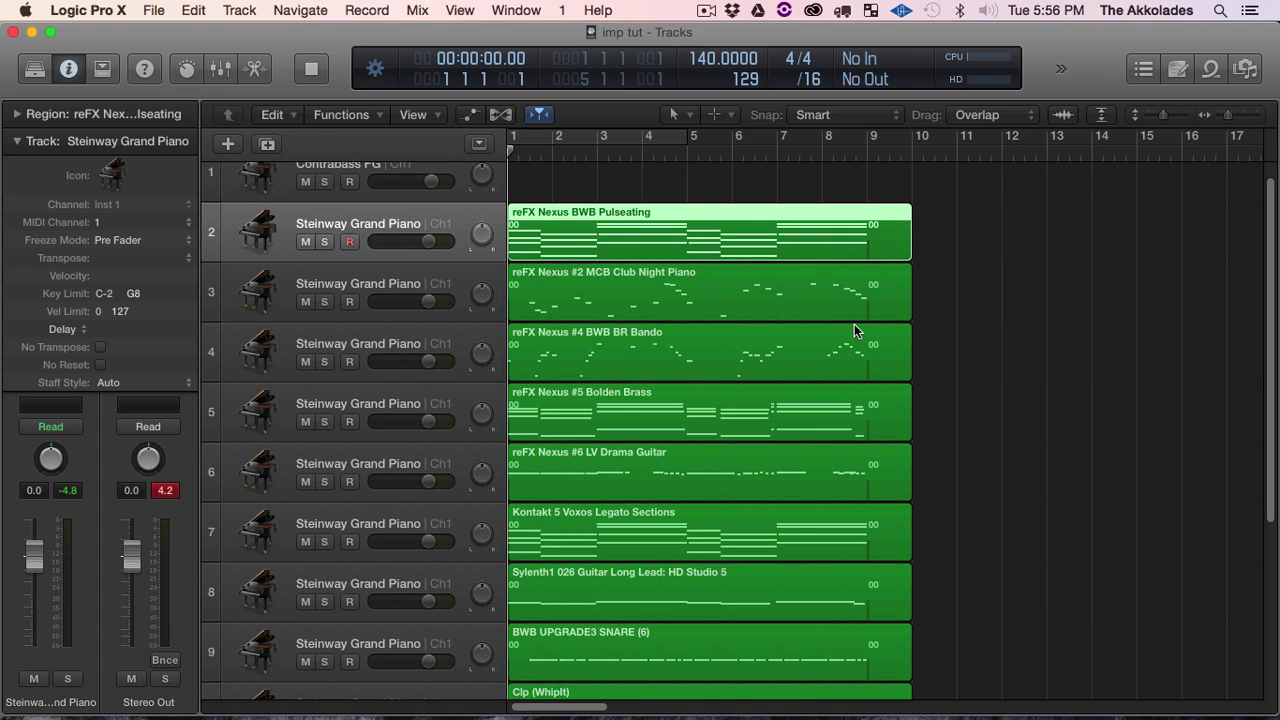
click(708, 293)
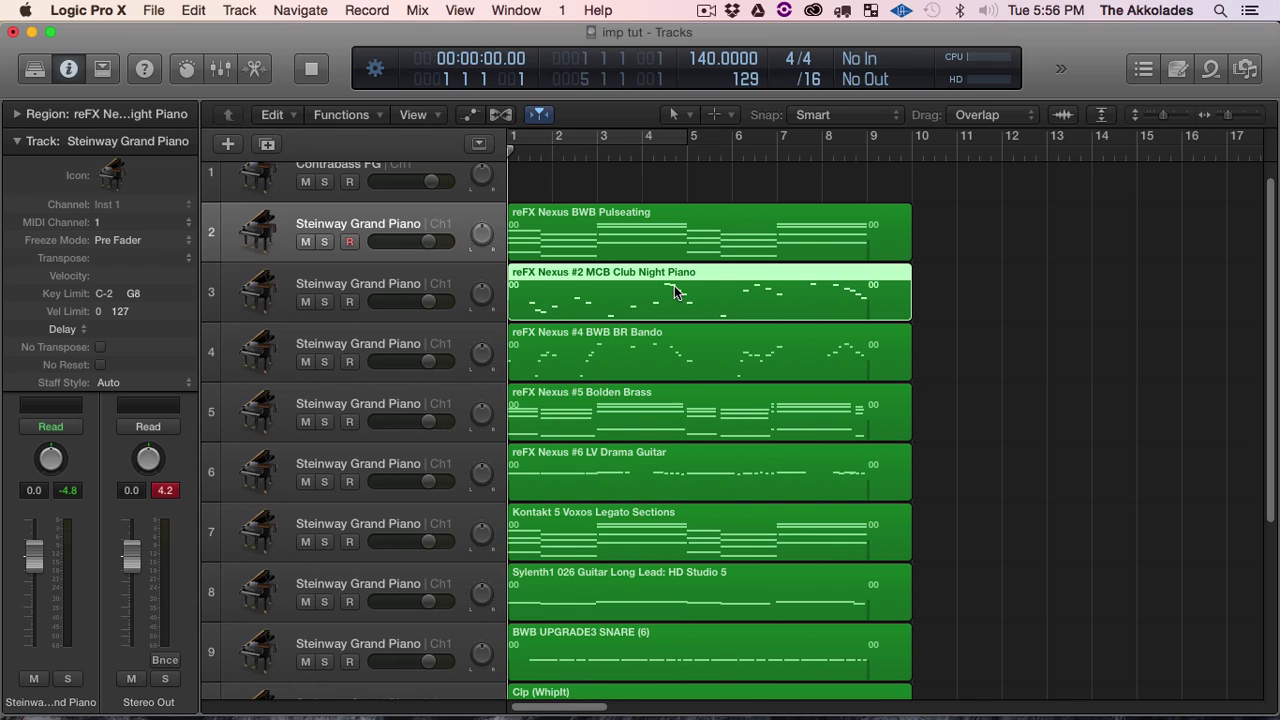
click(807, 228)
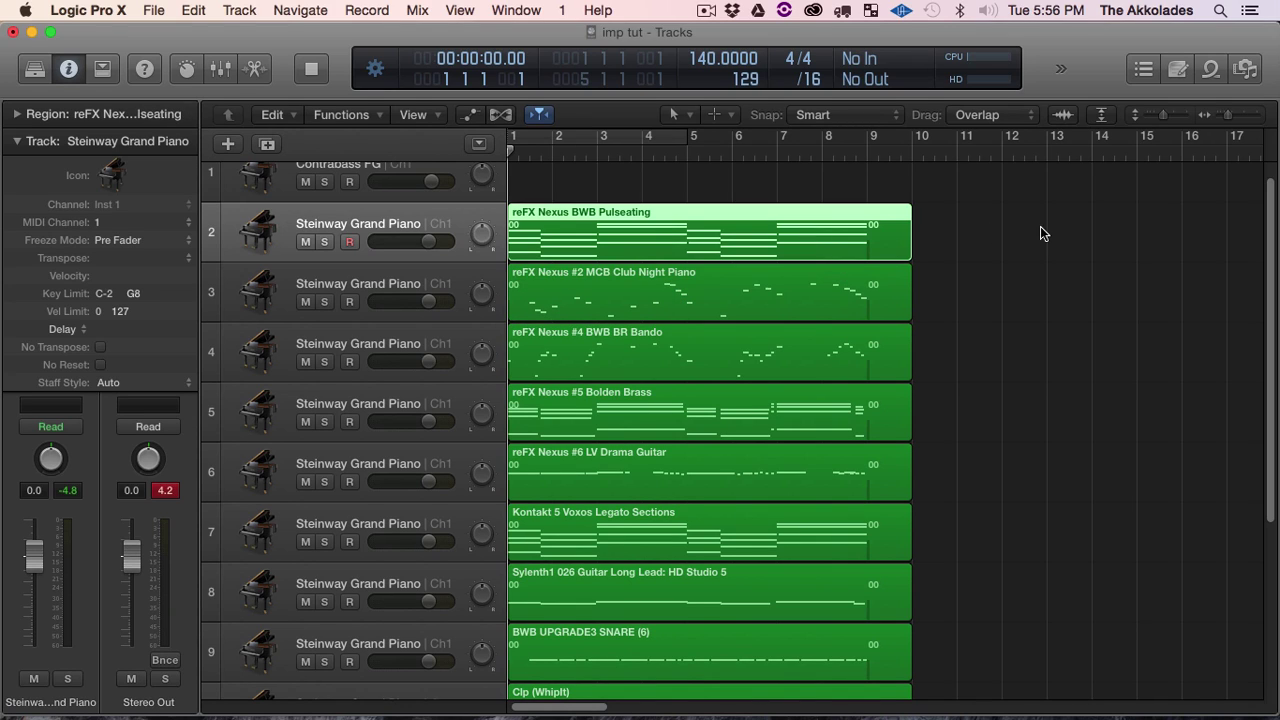
Hide the Inspector and show the Pulseating region's events in the Event List
click(68, 69)
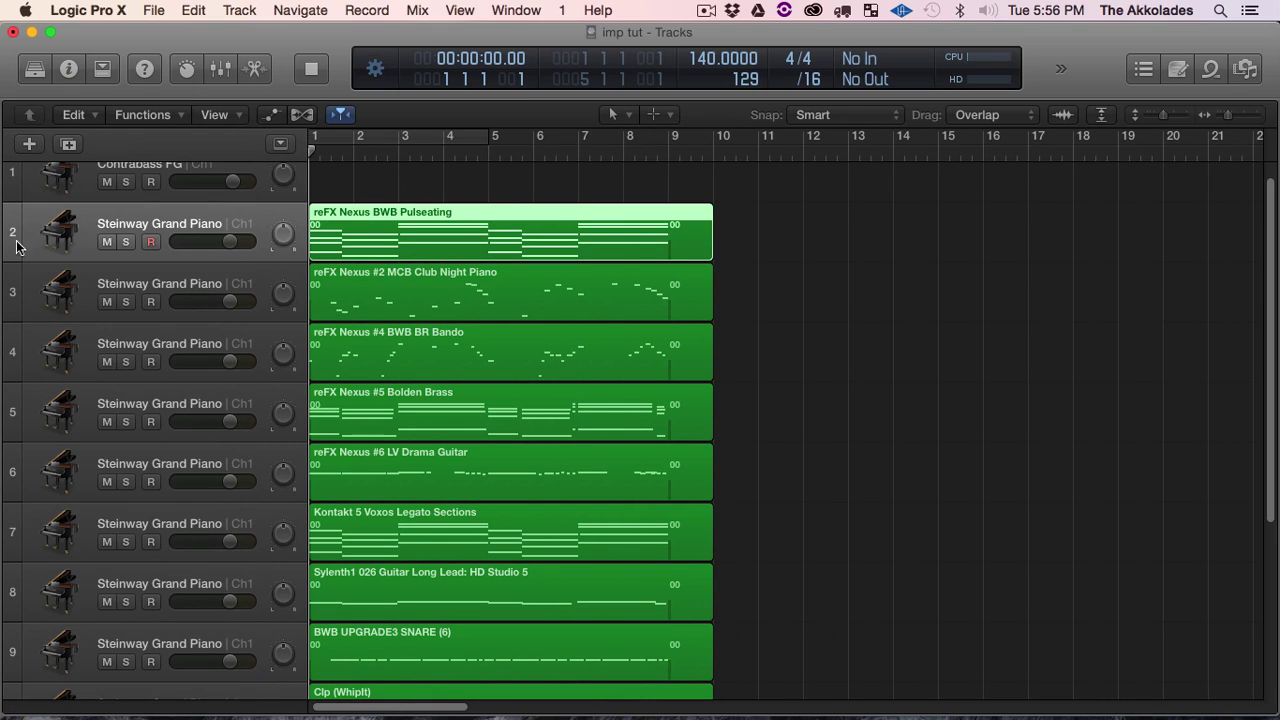
click(1142, 68)
click(583, 285)
click(562, 241)
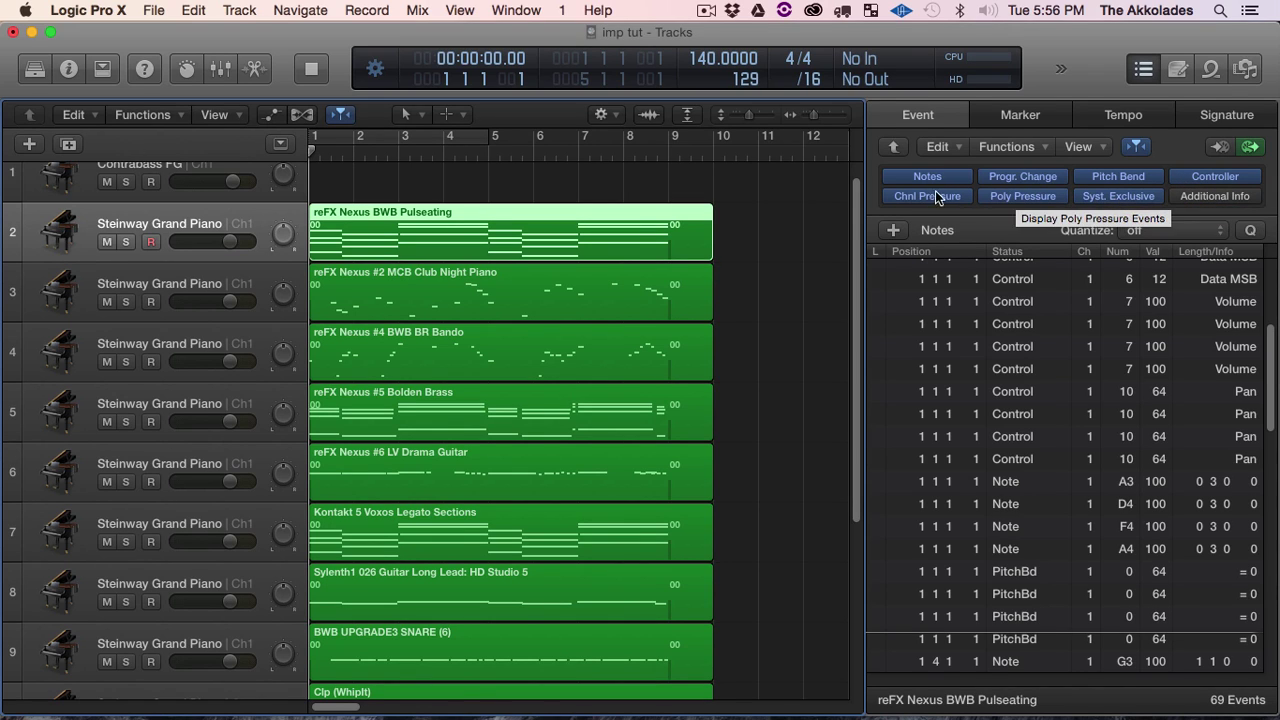
Inspect the Program and controller events at the top of the Pulseating event list
scroll(1011, 275, up, 5)
click(1012, 271)
click(1013, 295)
click(1008, 338)
click(1012, 383)
click(1010, 495)
scroll(1022, 495, down, 10)
scroll(1022, 495, down, 5)
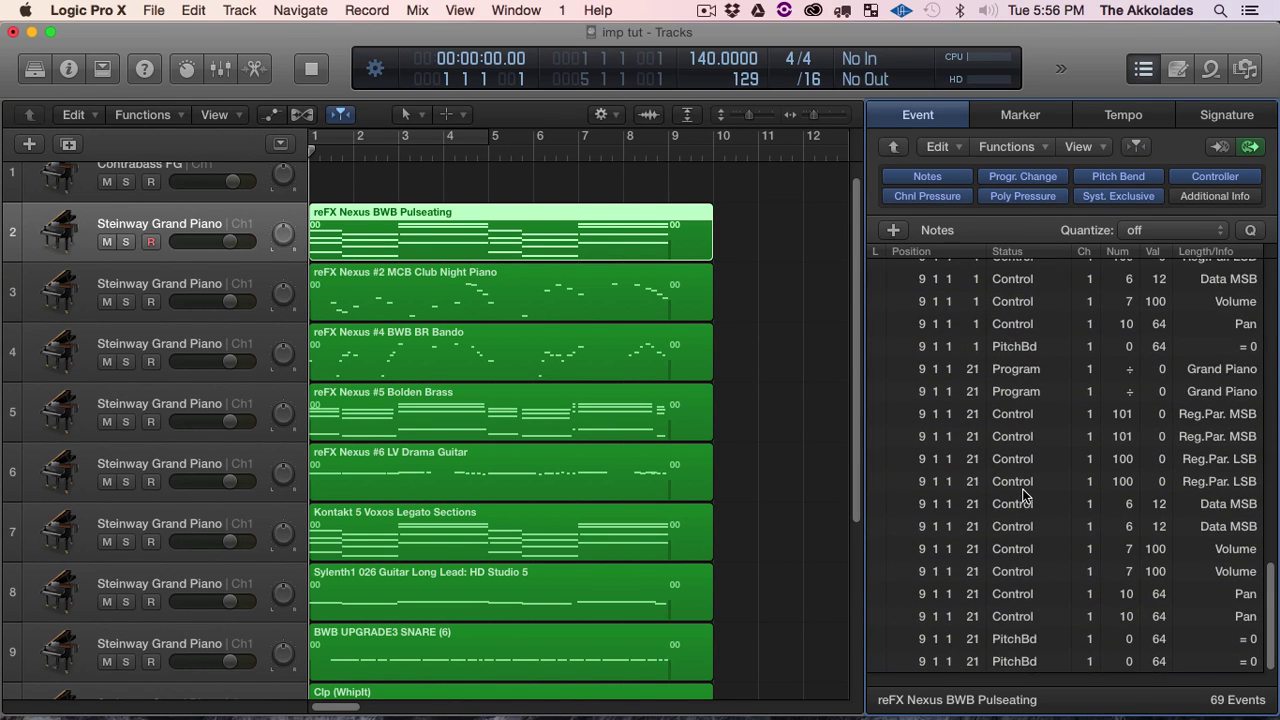
scroll(1022, 495, up, 15)
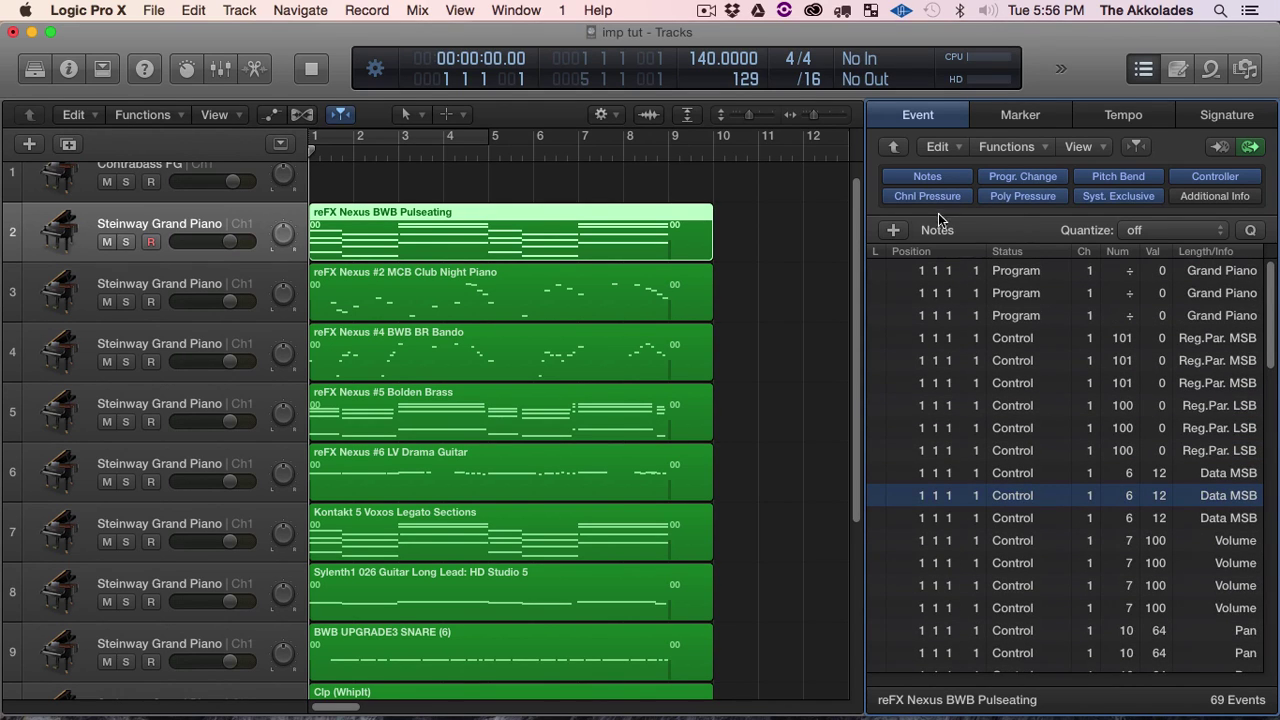
Step through the note events, including A3 and D4, and the last Pan controller
click(997, 277)
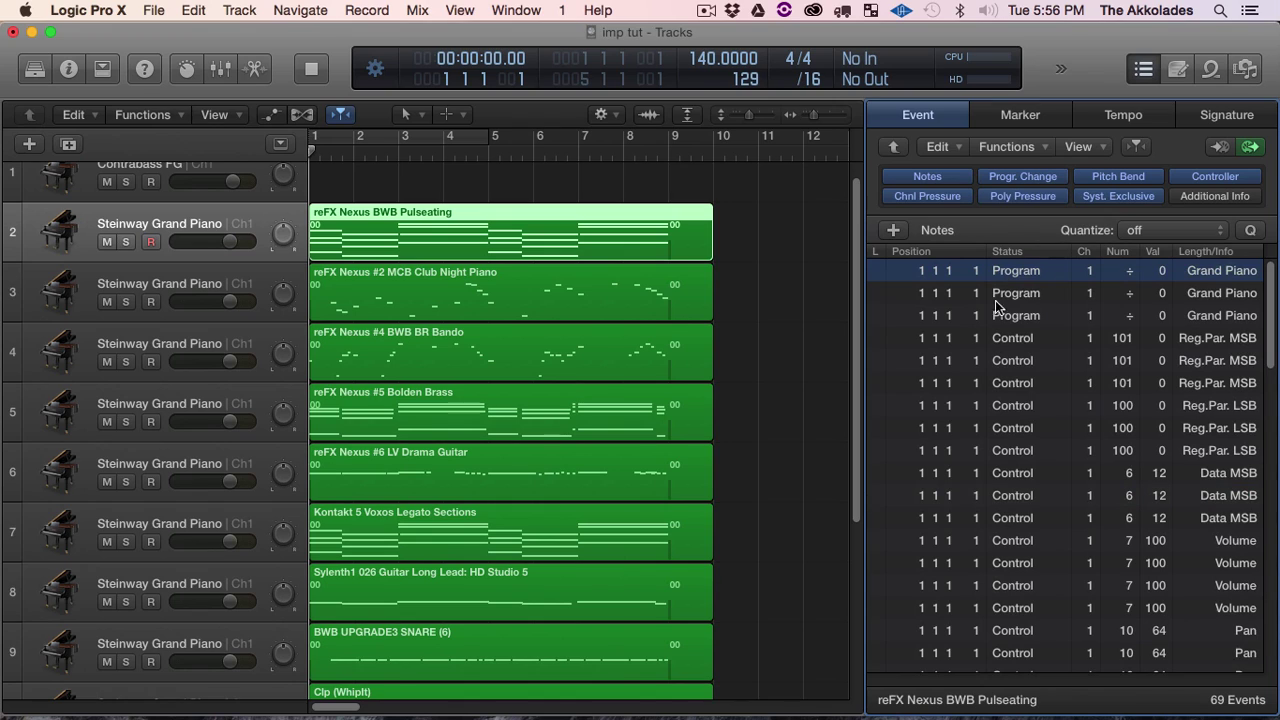
scroll(997, 368, down, 1)
scroll(997, 370, down, 5)
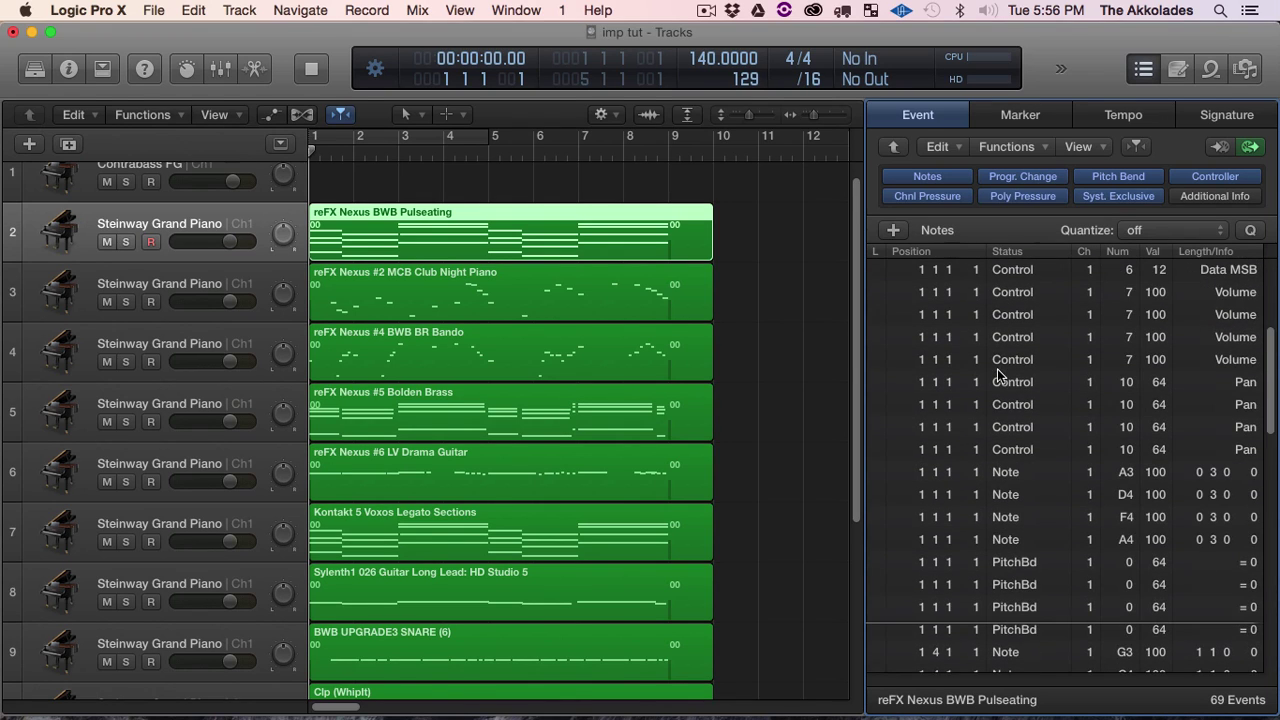
click(1009, 480)
click(1007, 500)
click(1012, 517)
click(1026, 541)
click(1024, 473)
click(1020, 452)
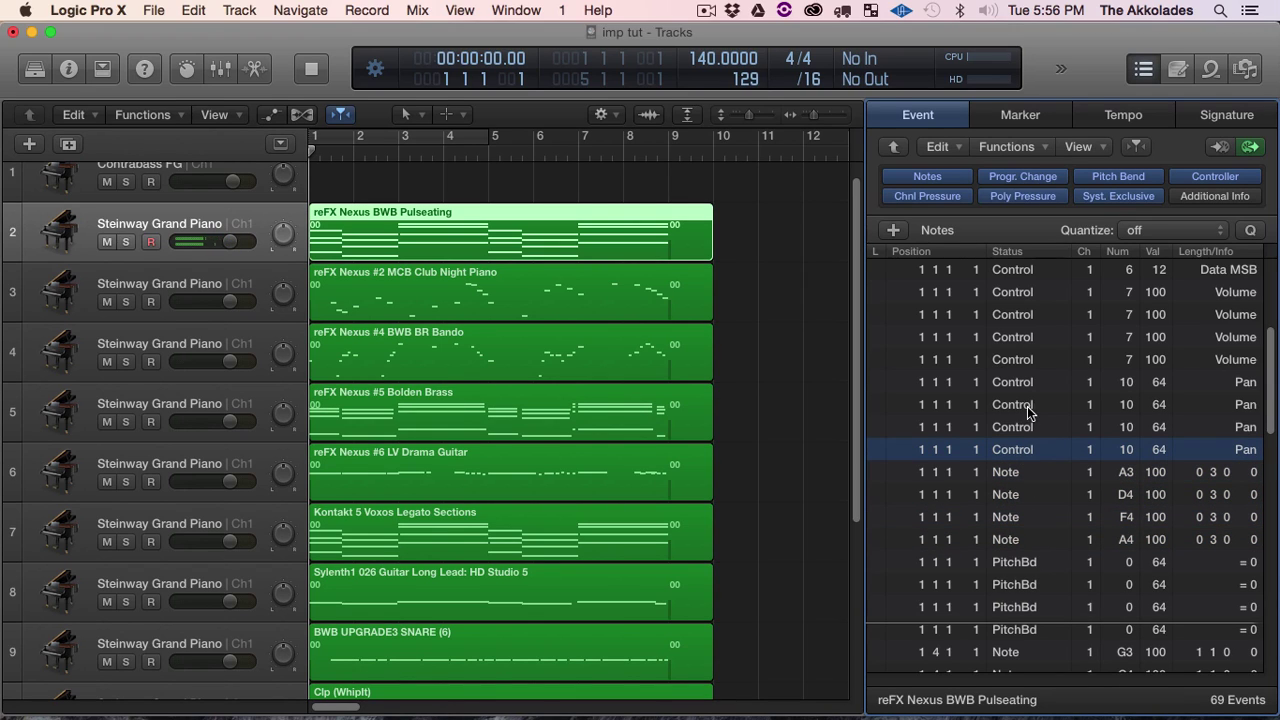
scroll(1024, 300, up, 3)
scroll(1023, 298, up, 3)
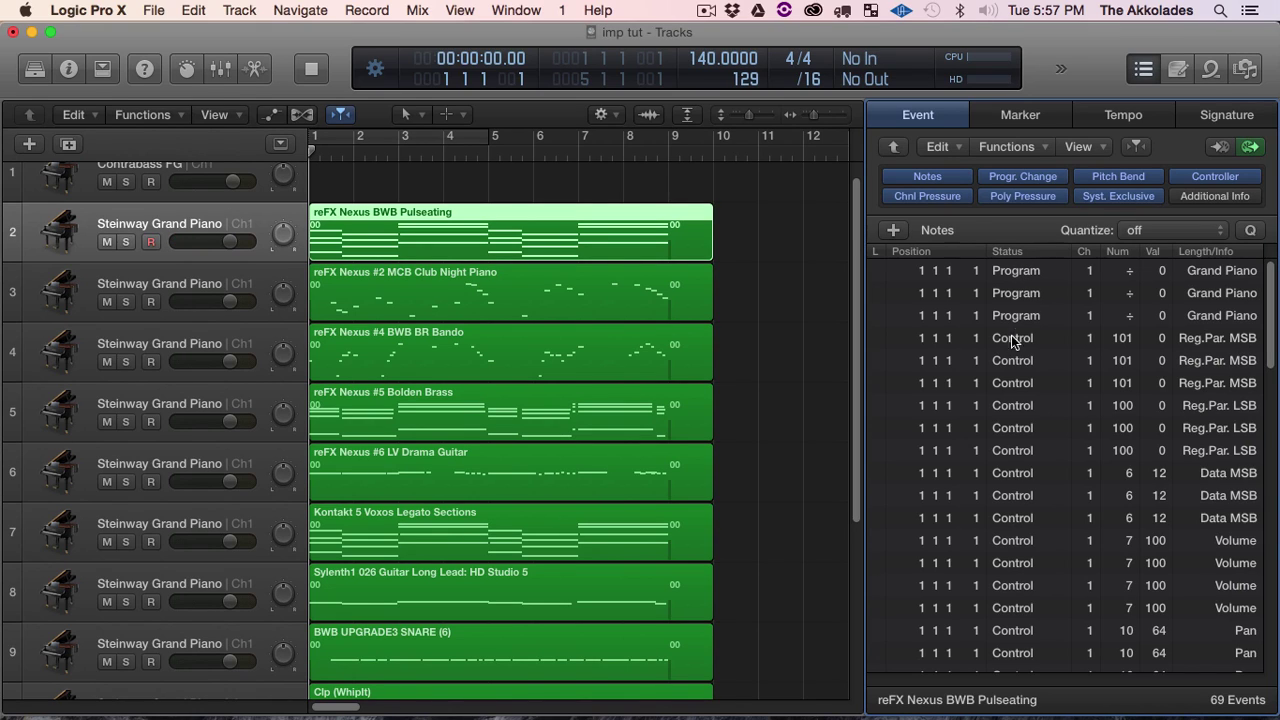
Hide notes and delete all 45 program, controller and pitch-bend events from Pulseating
click(1015, 273)
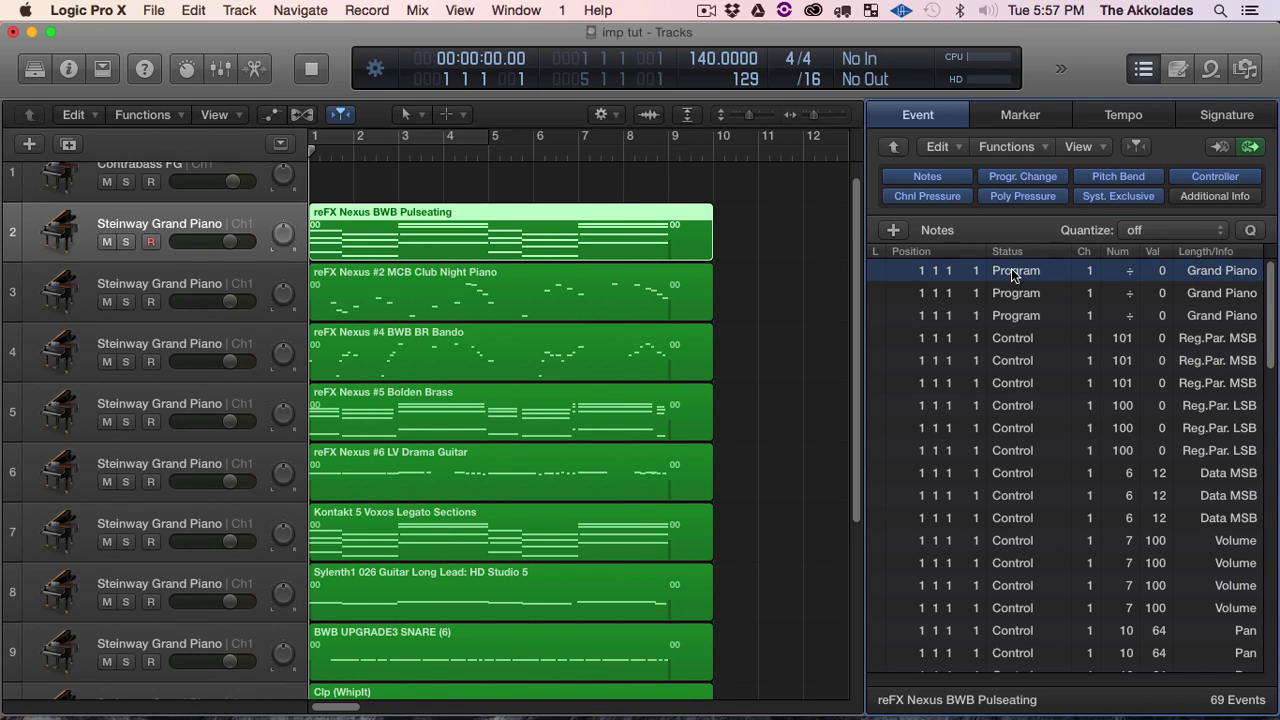
click(930, 178)
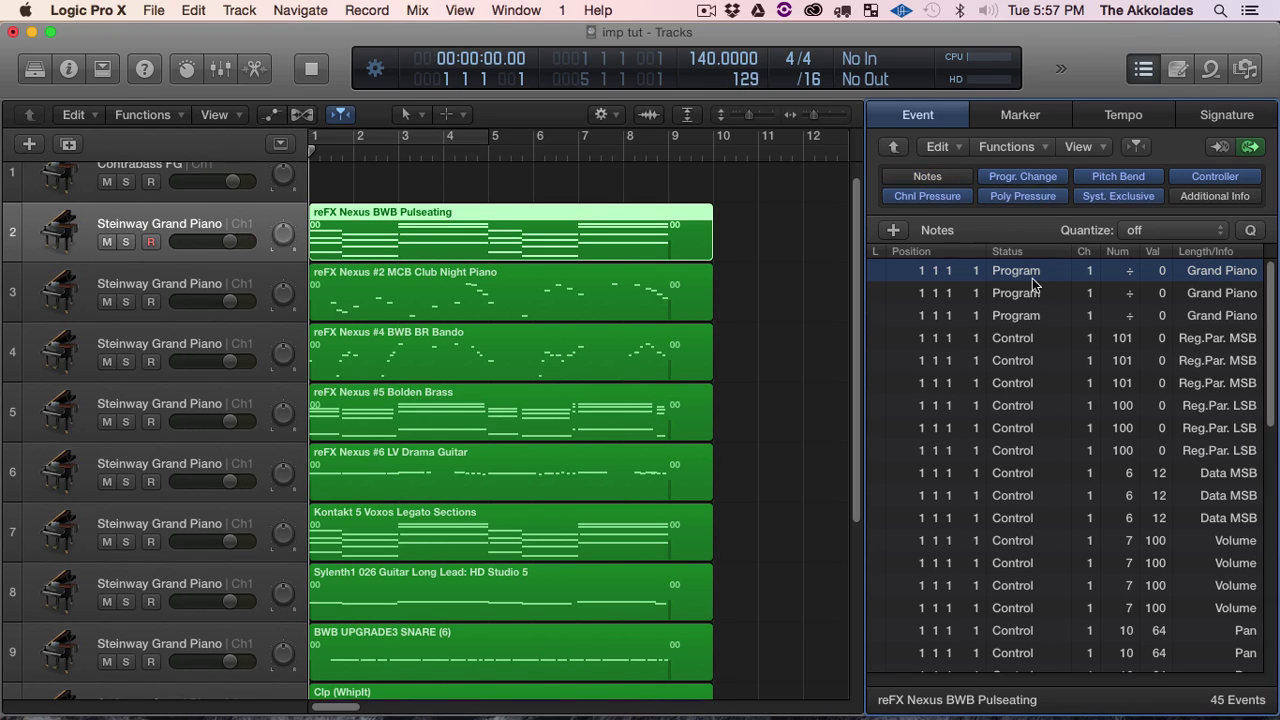
scroll(998, 368, down, 10)
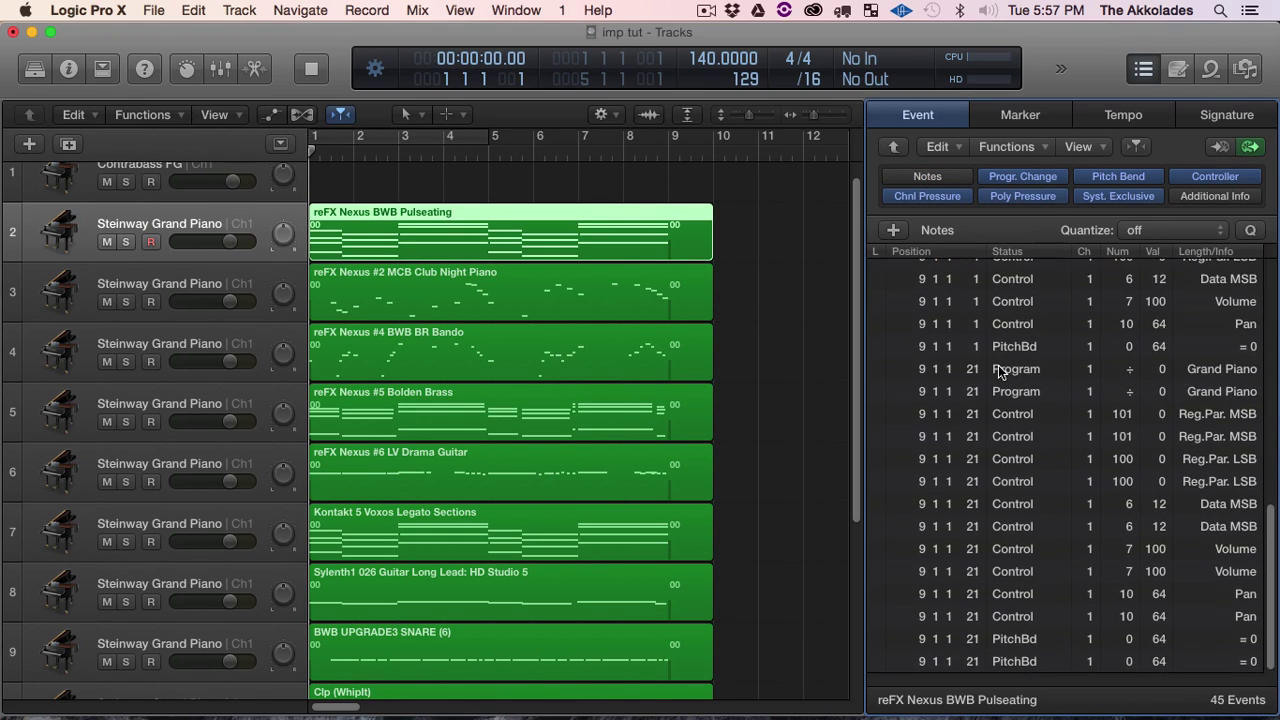
scroll(998, 365, up, 10)
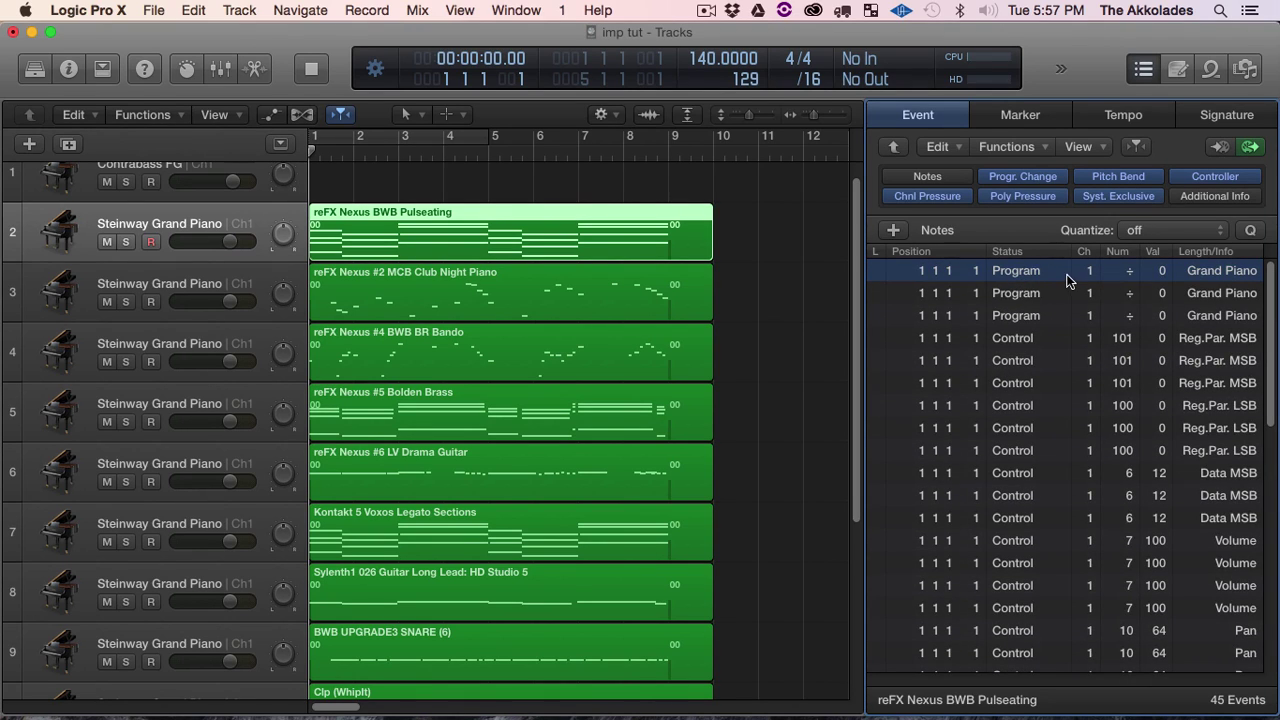
key(super+a)
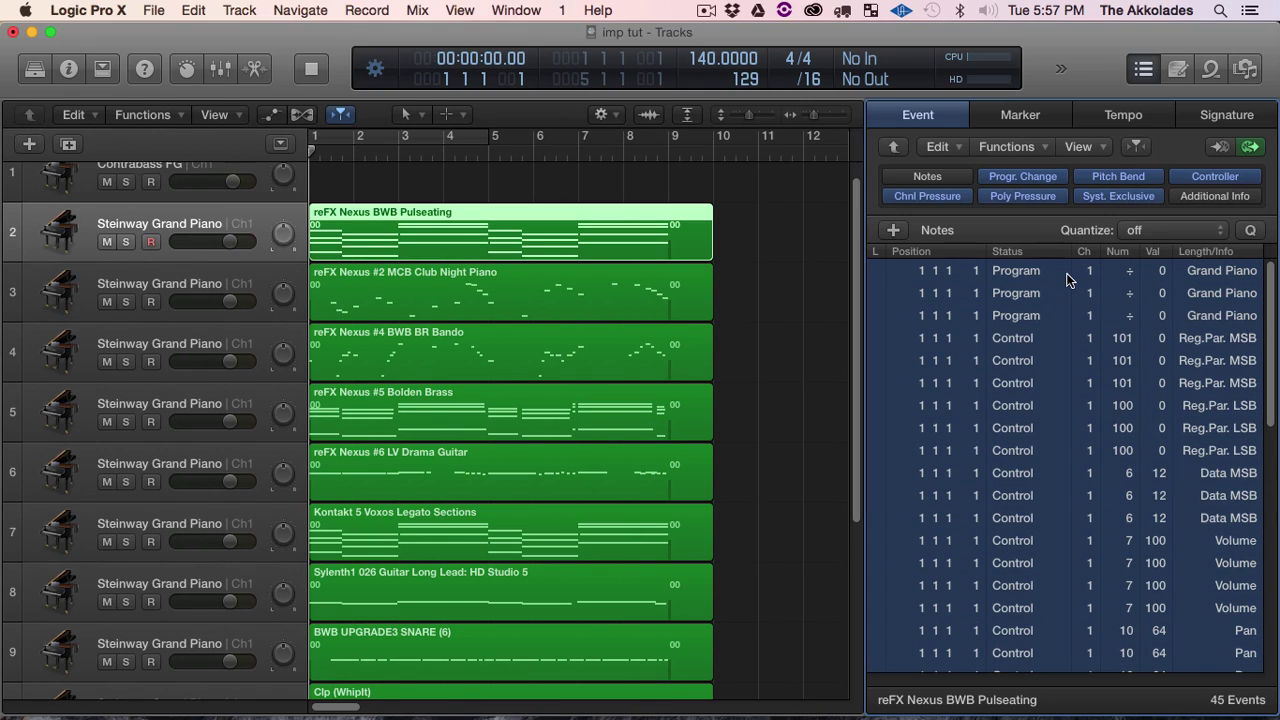
key(Delete)
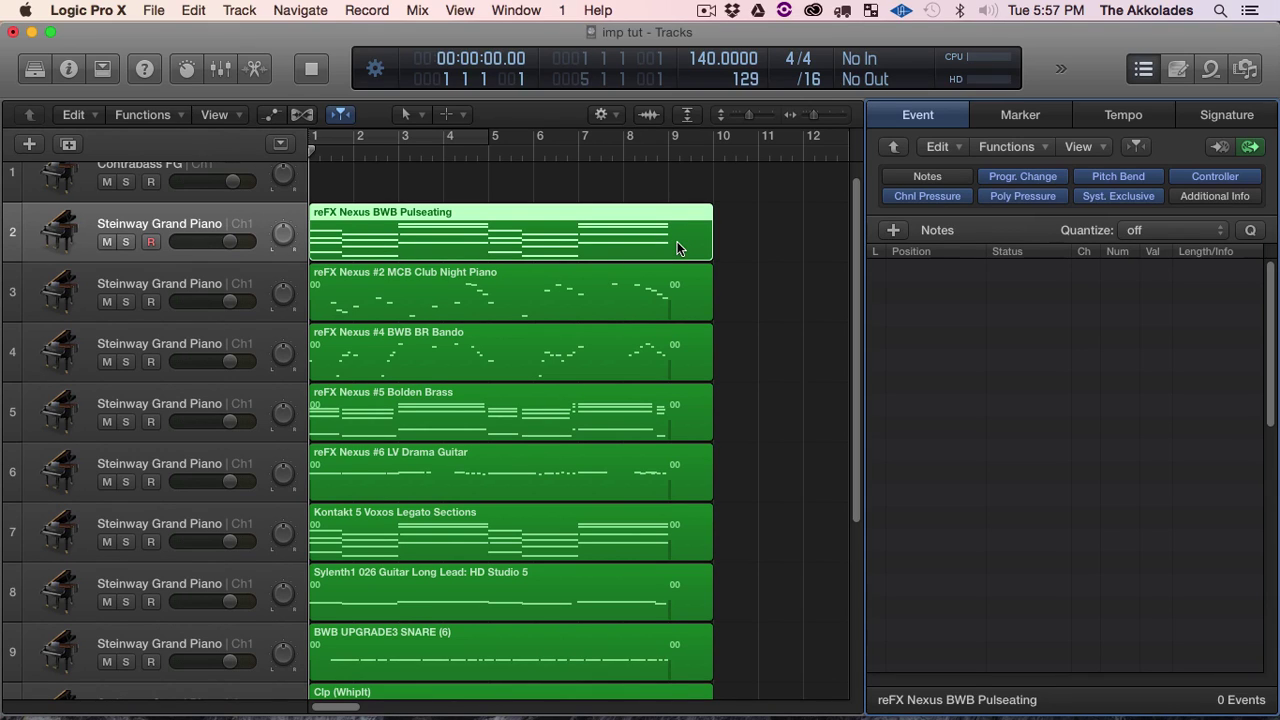
Show notes again and review the remaining 24 note events, including F4
click(936, 180)
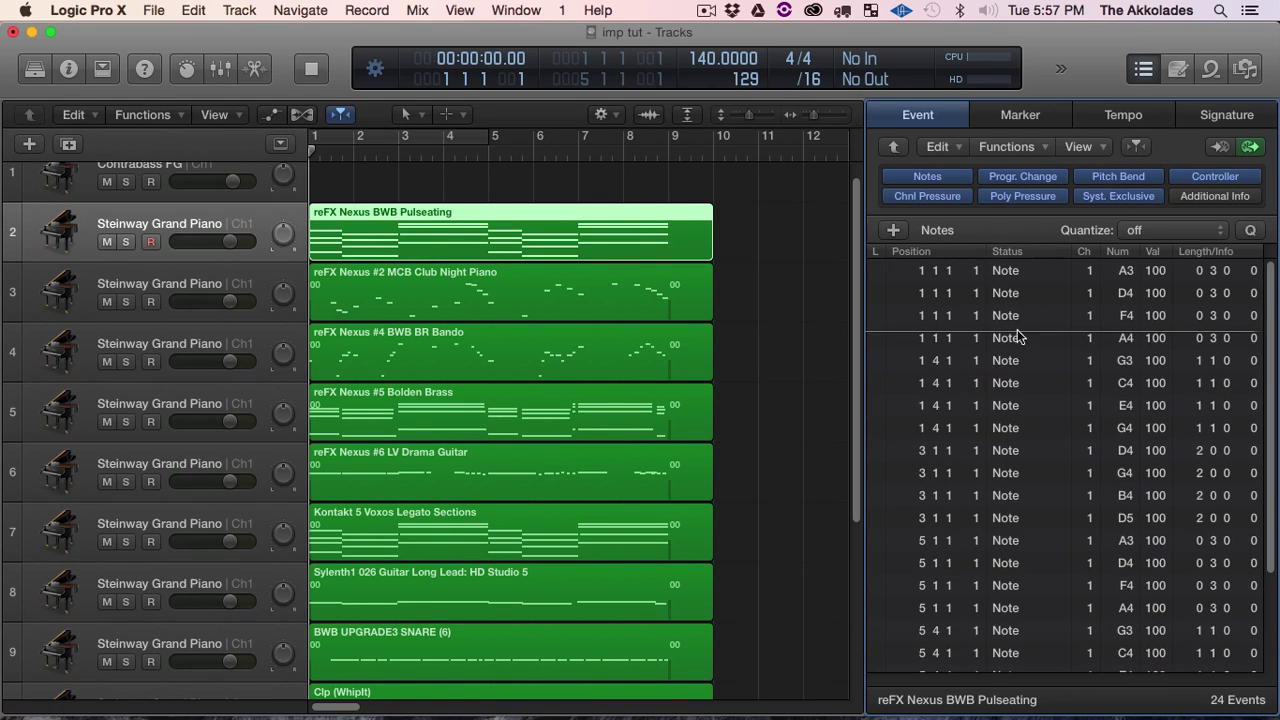
click(1011, 270)
click(1013, 316)
click(1013, 338)
click(1014, 383)
click(1003, 495)
click(1009, 563)
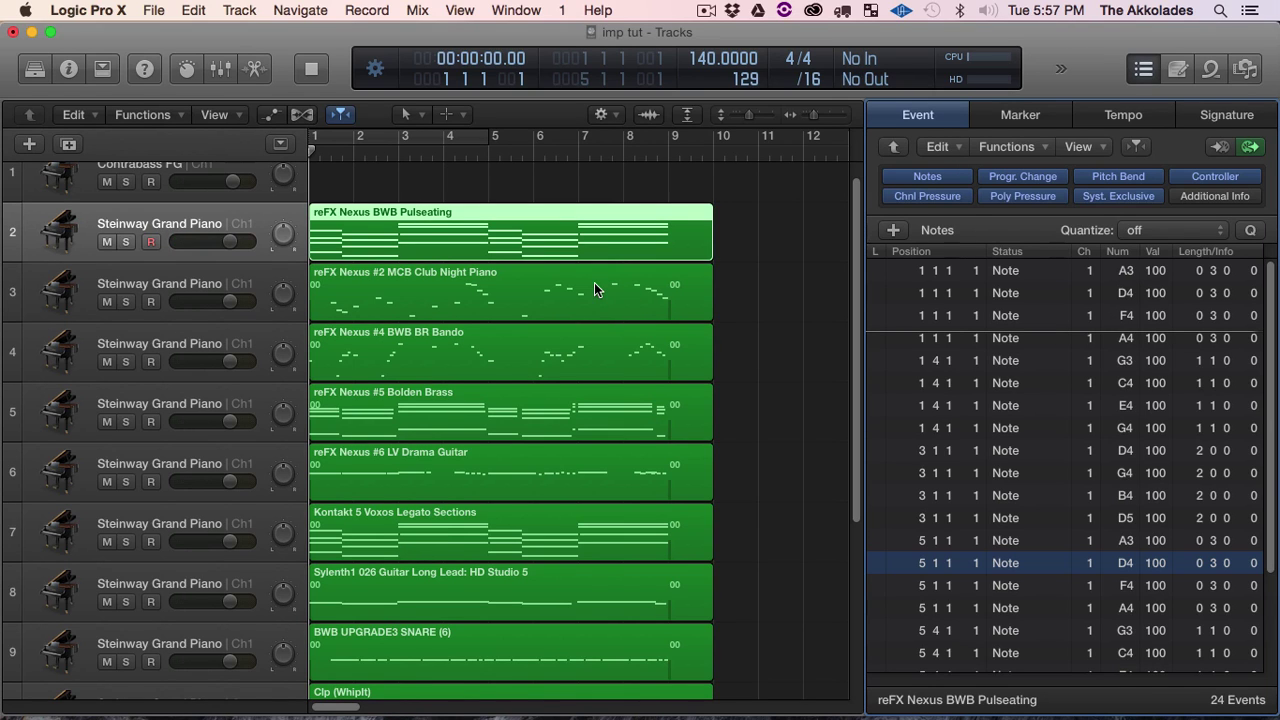
Delete all non-note events from the MCB Club Night Piano region, keeping only its notes
key(super+Up)
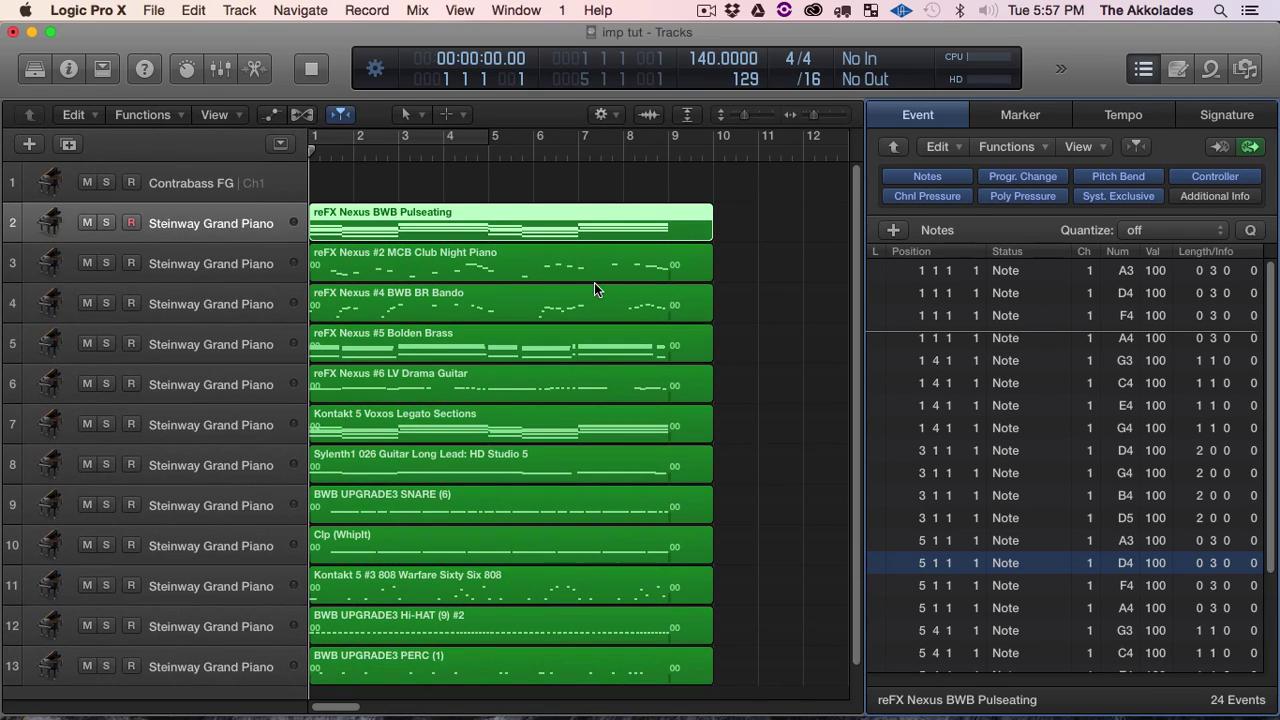
click(589, 265)
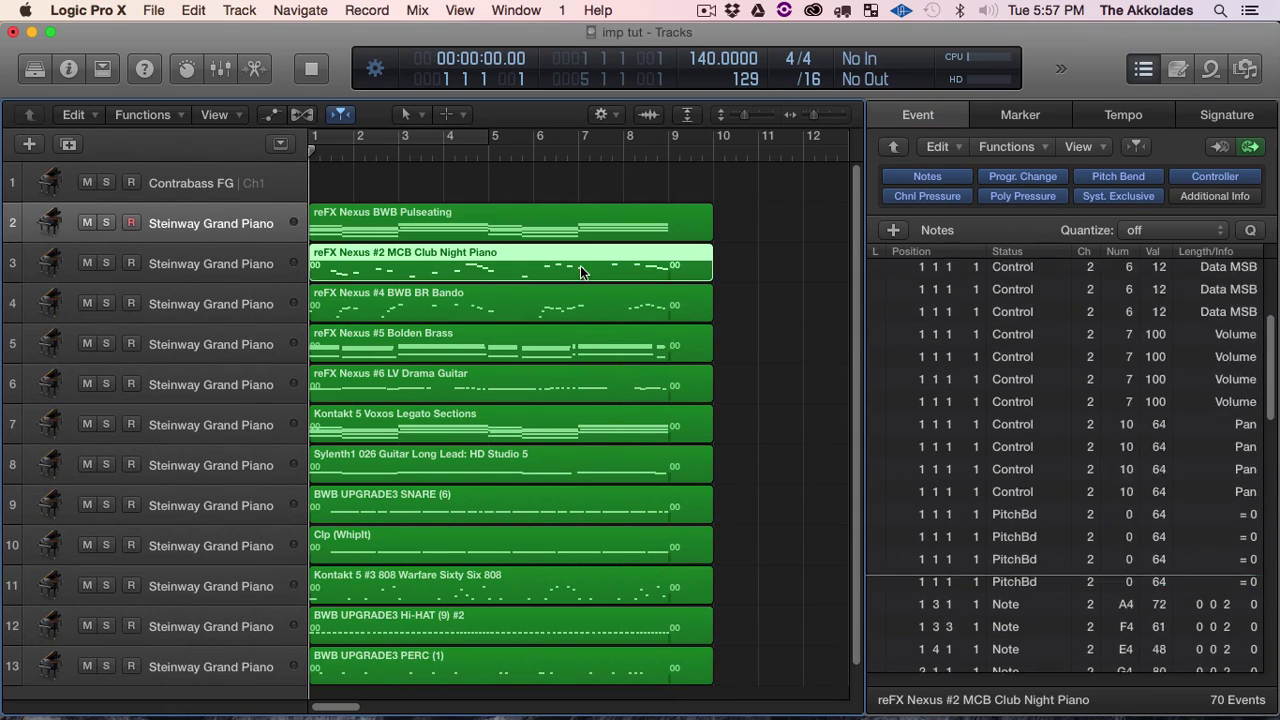
click(937, 177)
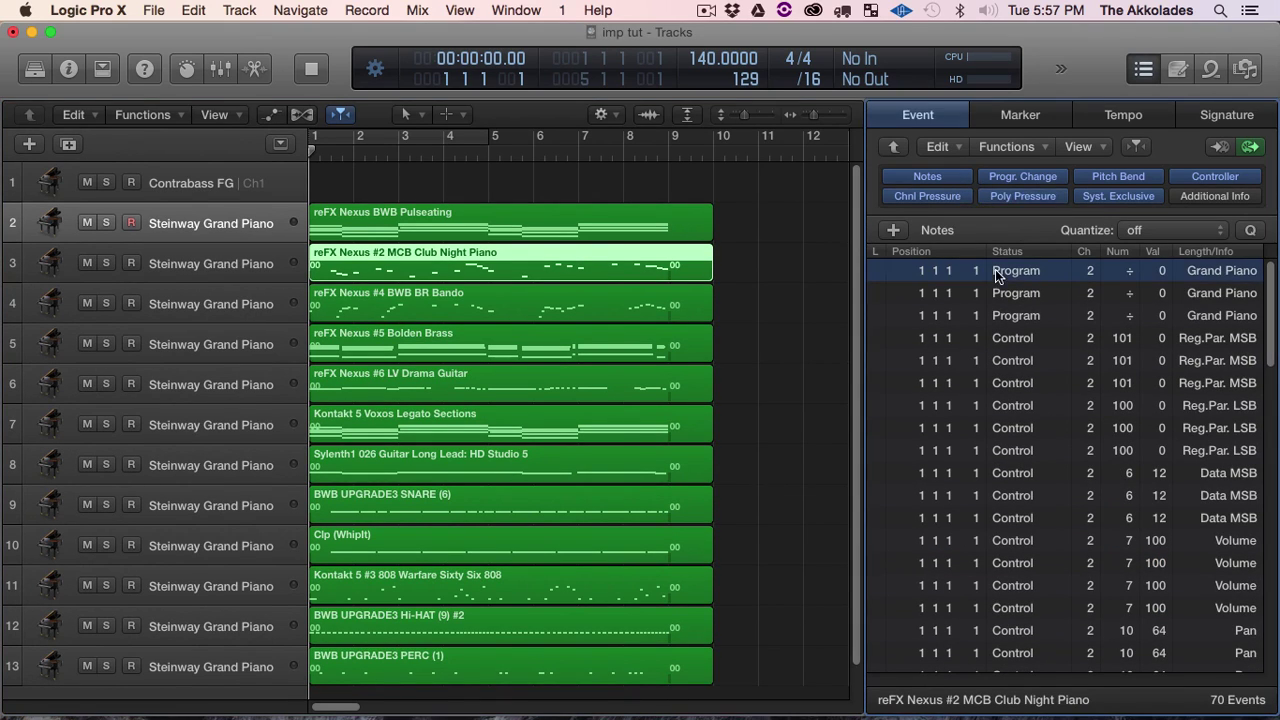
click(931, 172)
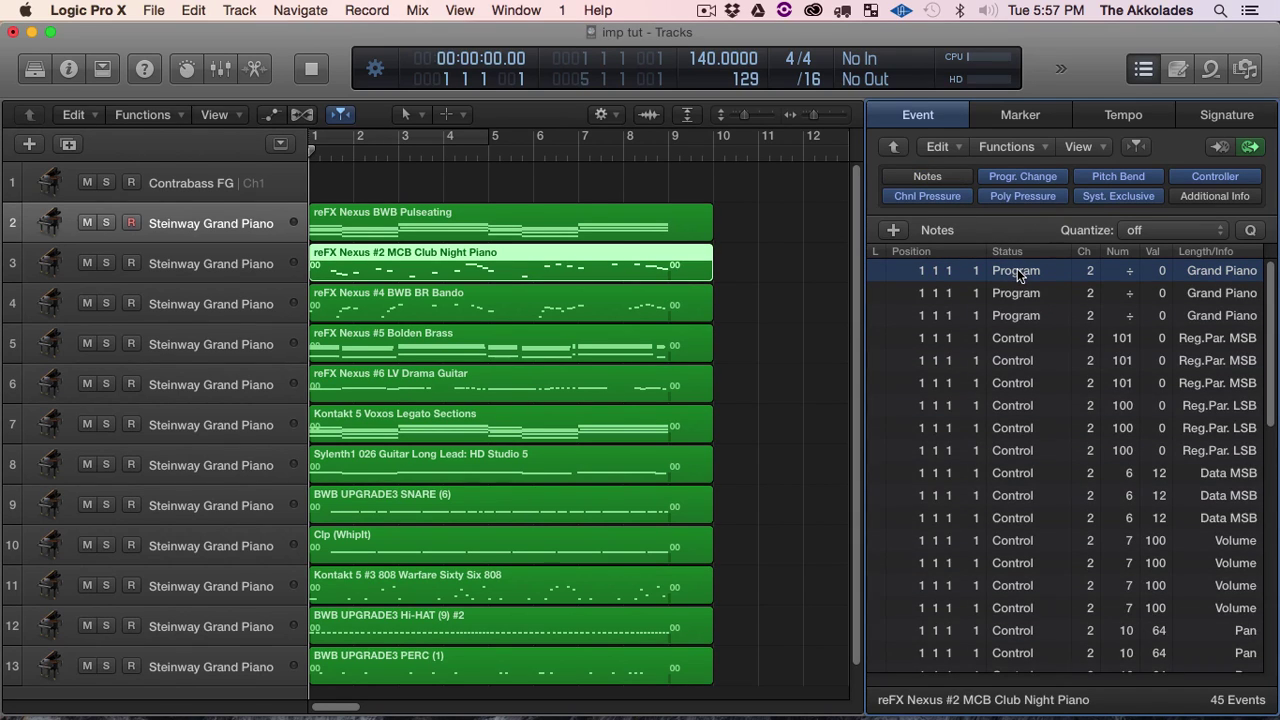
key(super+a)
key(Delete)
click(927, 172)
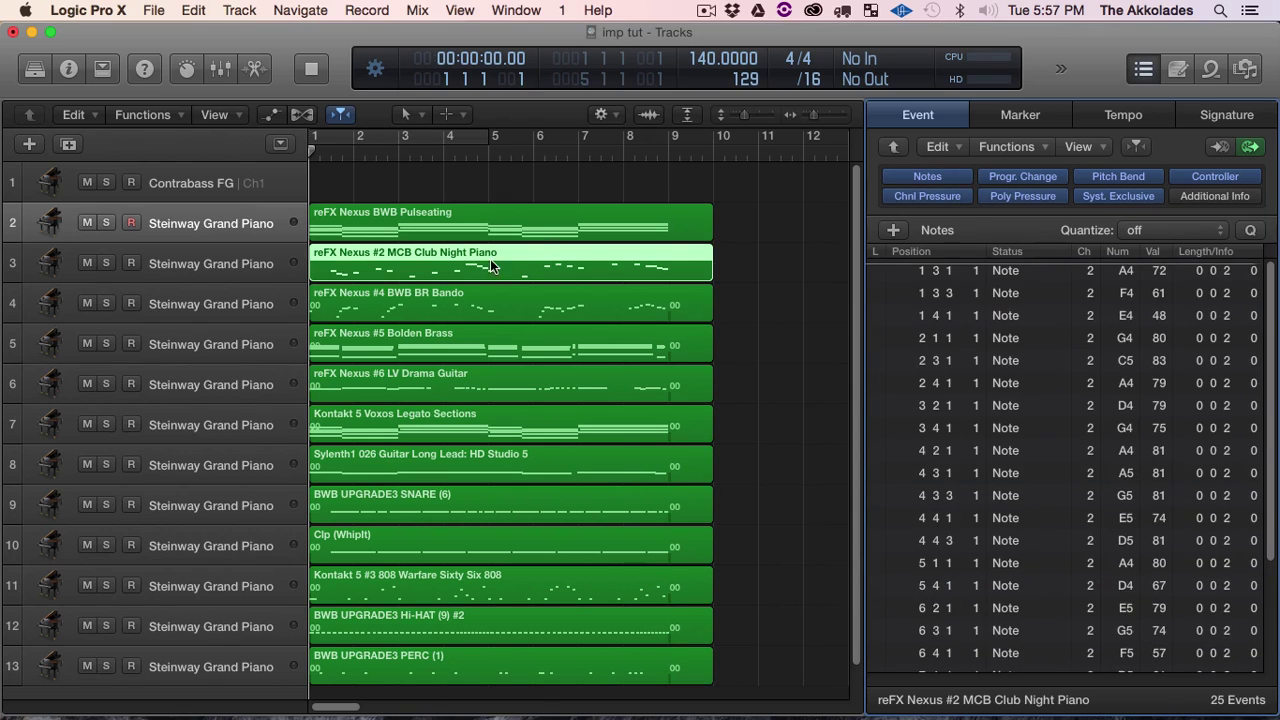
Remove the #4 BWB BR Bando region's program and controller events, leaving 34 notes
click(538, 300)
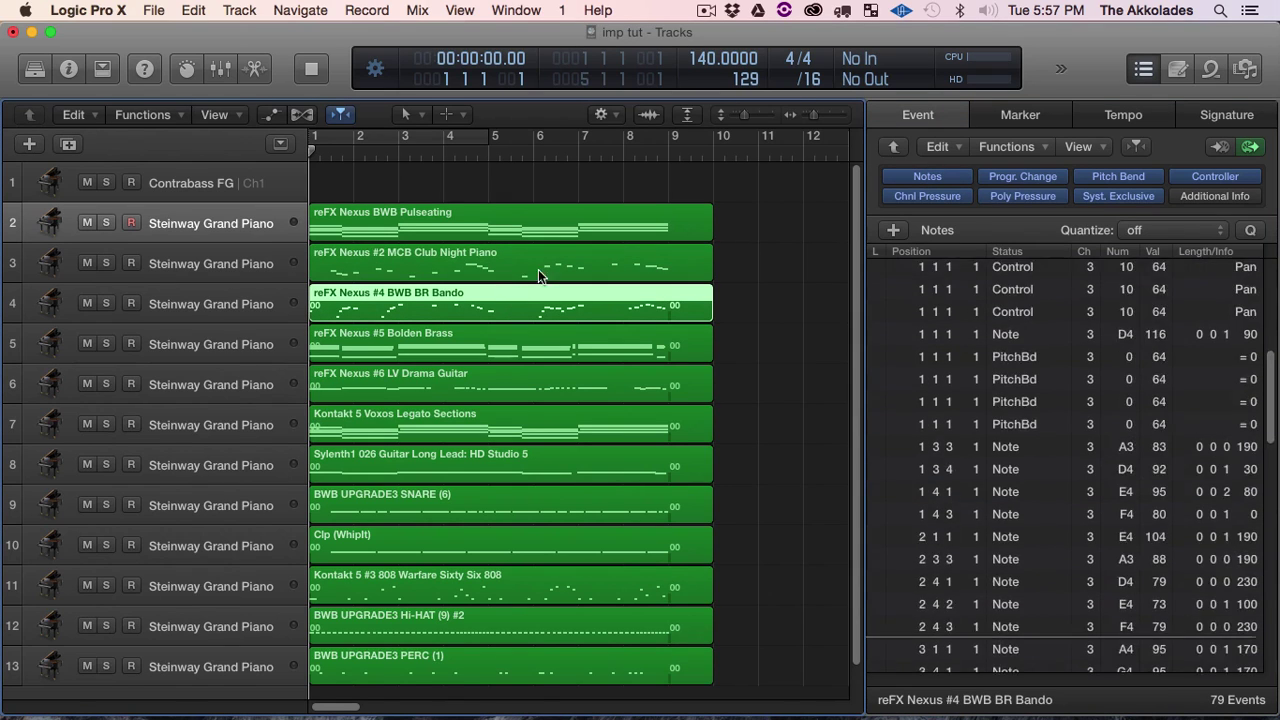
click(952, 180)
click(1014, 270)
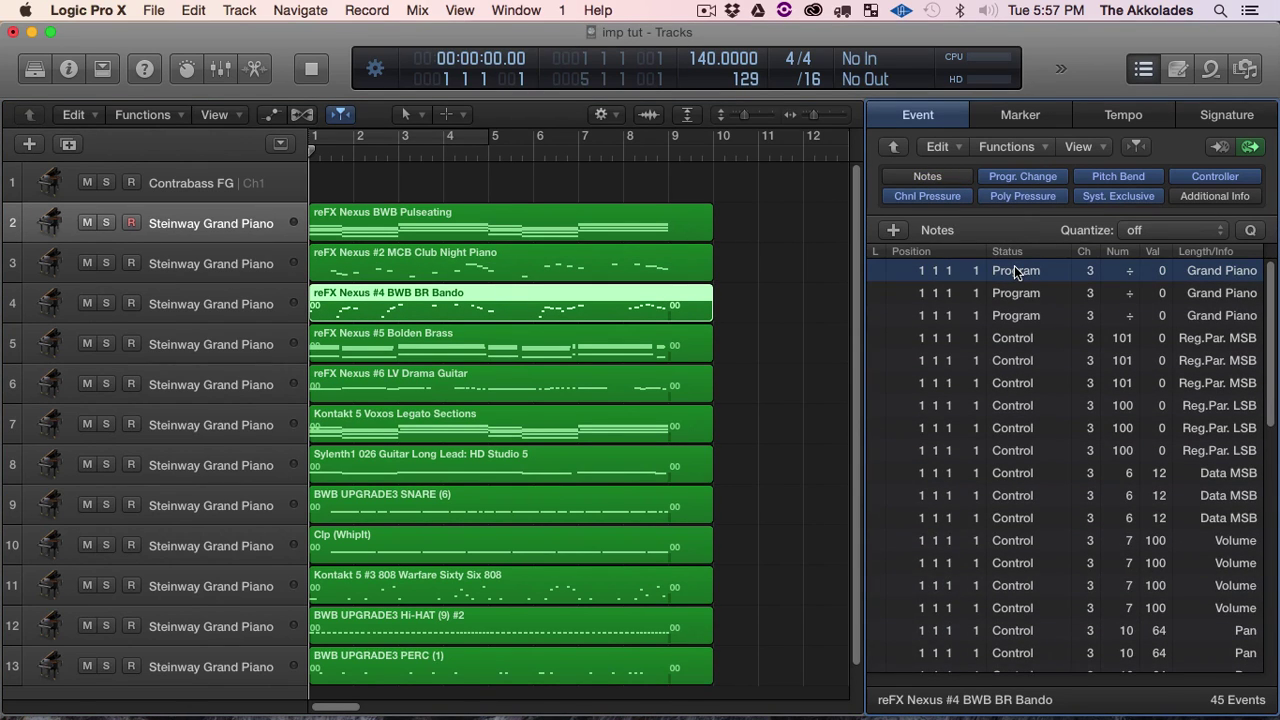
key(super+a)
key(Delete)
click(927, 172)
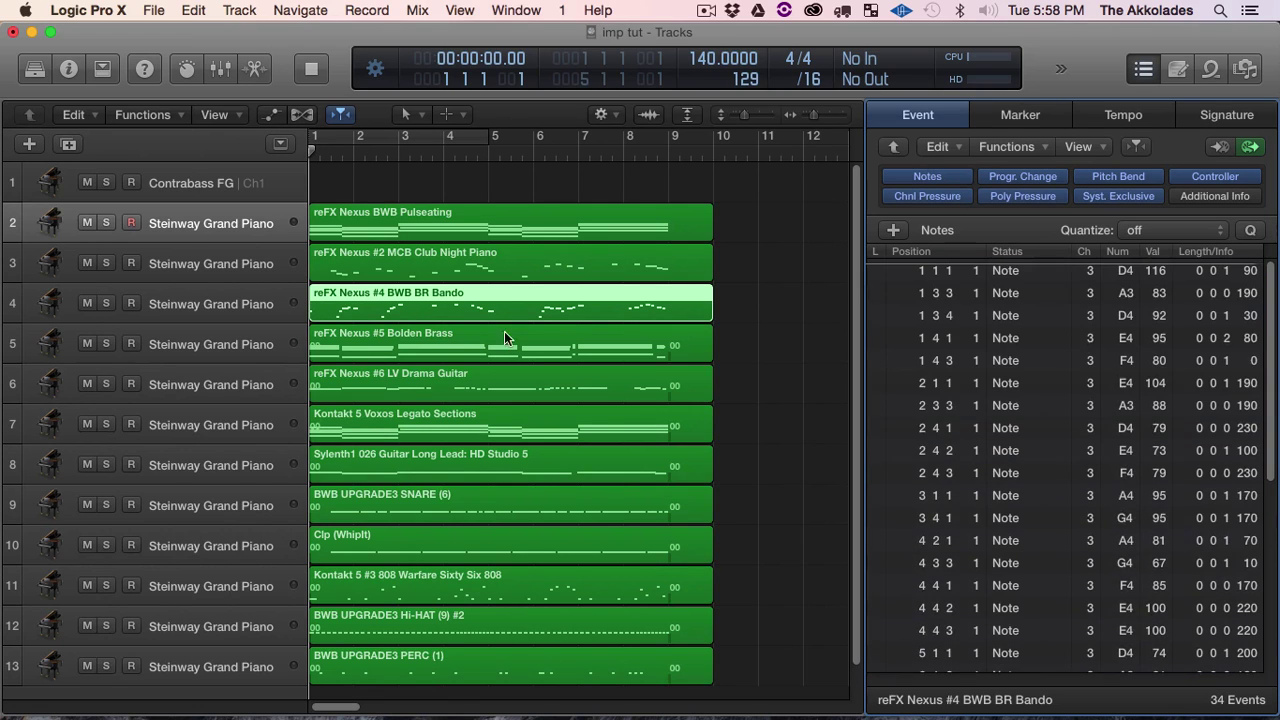
Strip the #5 Bolden Brass region to its 32 notes, then select the #6 LV Drama Guitar region
click(528, 345)
click(924, 175)
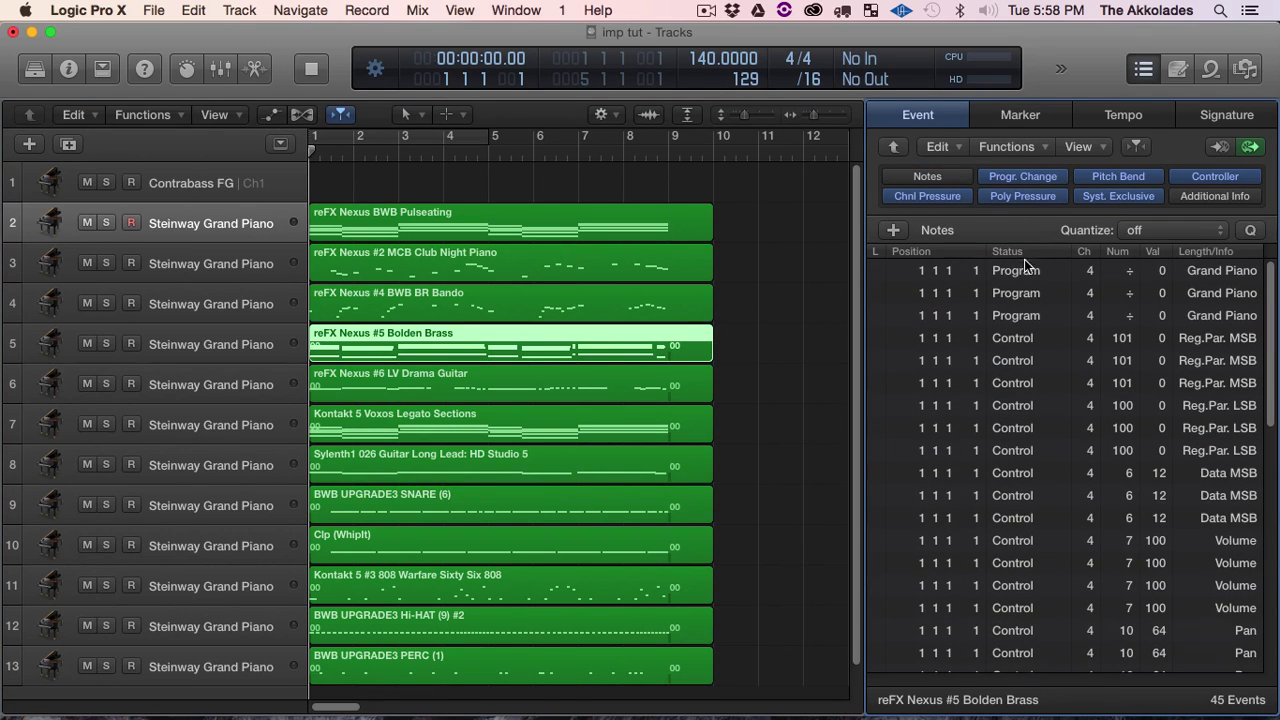
click(1017, 272)
key(super+a)
key(Delete)
click(940, 175)
click(581, 382)
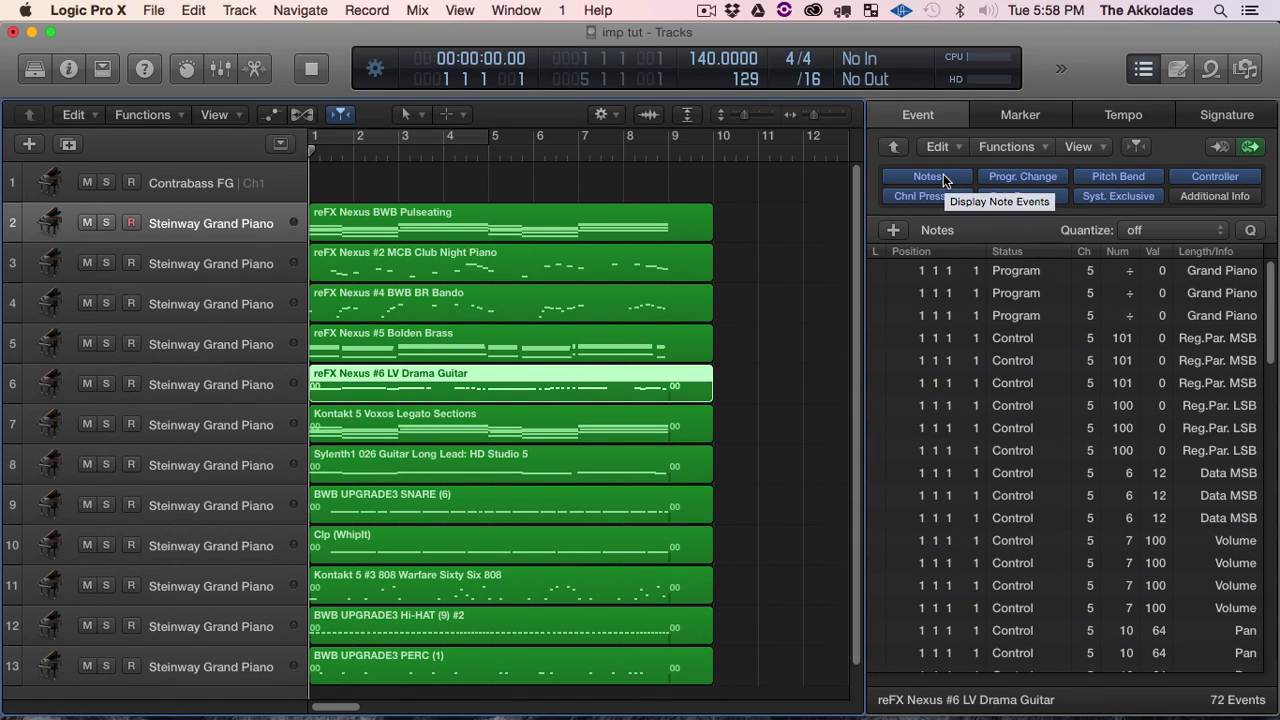
Delete program and controller events from the LV Drama Guitar and Kontakt 5 Voxos regions
click(708, 14)
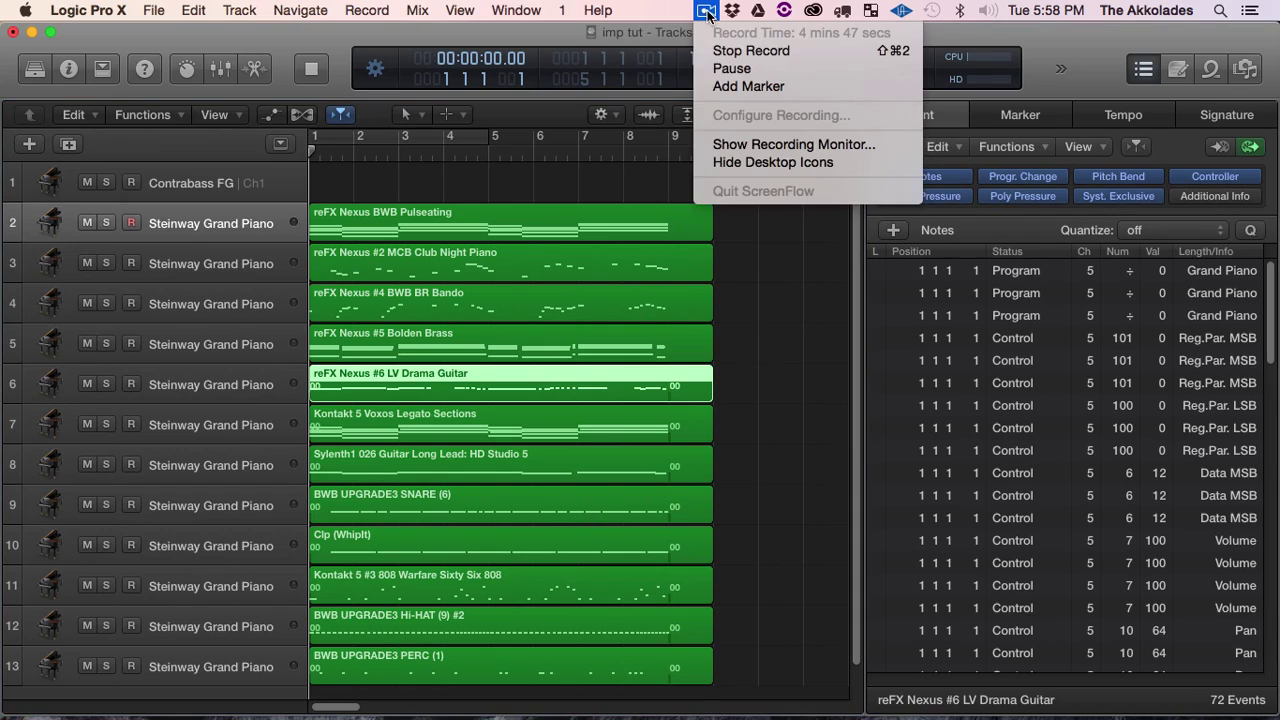
click(860, 63)
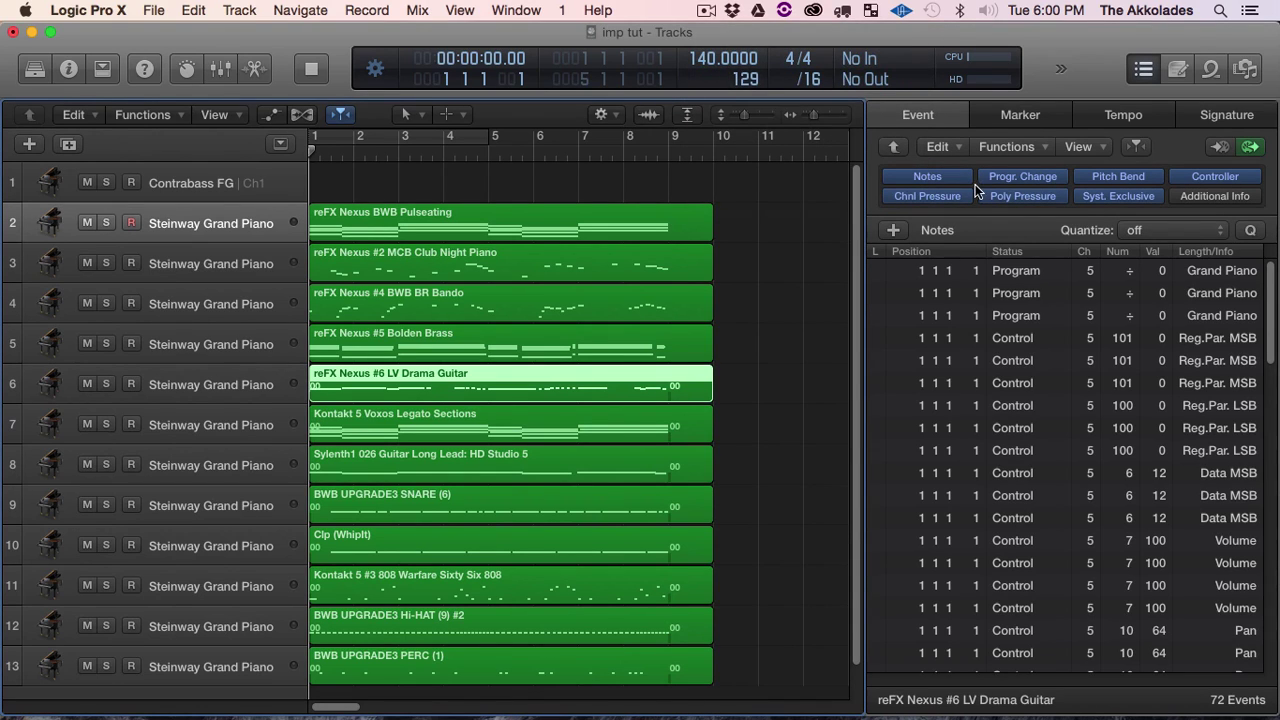
click(1007, 273)
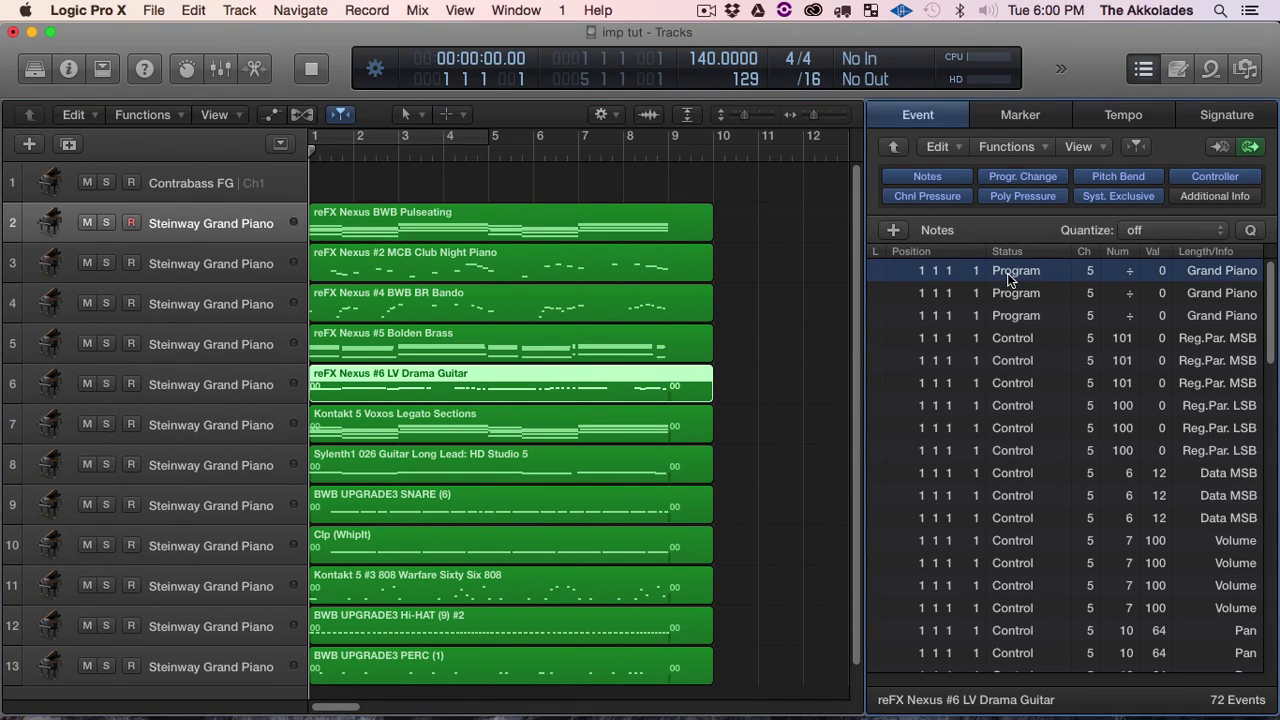
click(950, 178)
key(super+a)
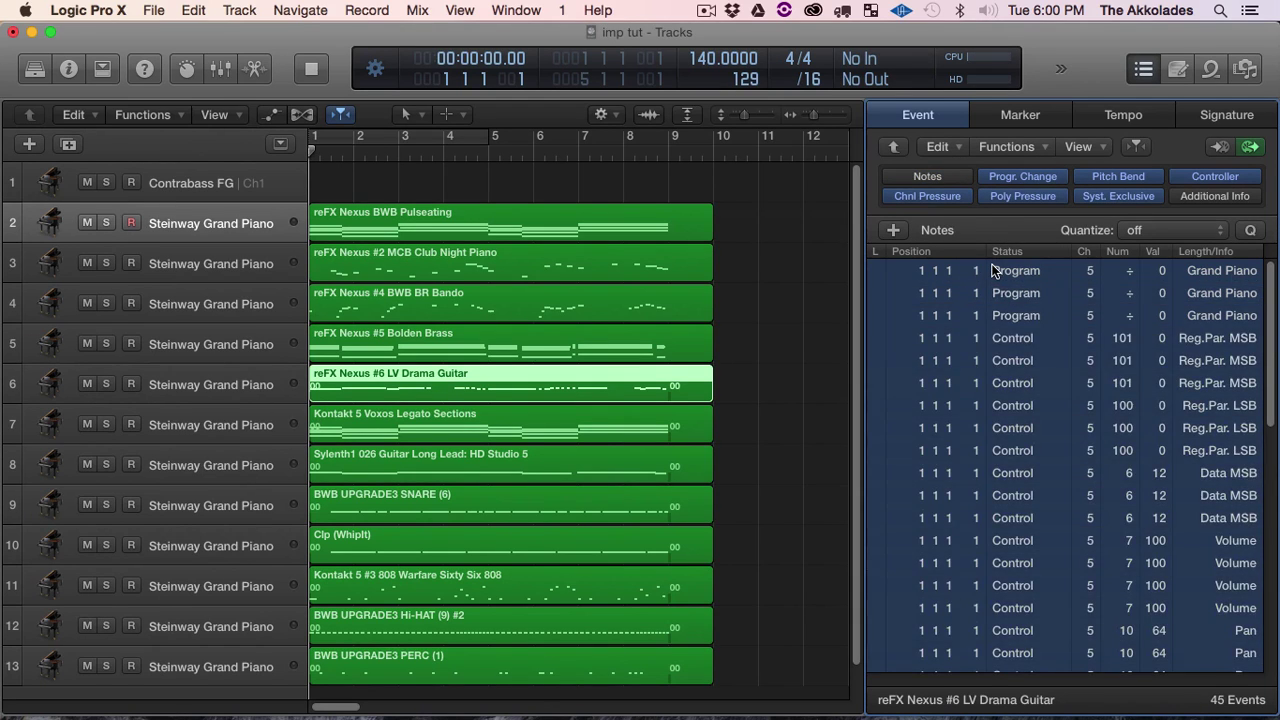
key(Delete)
click(942, 181)
click(622, 414)
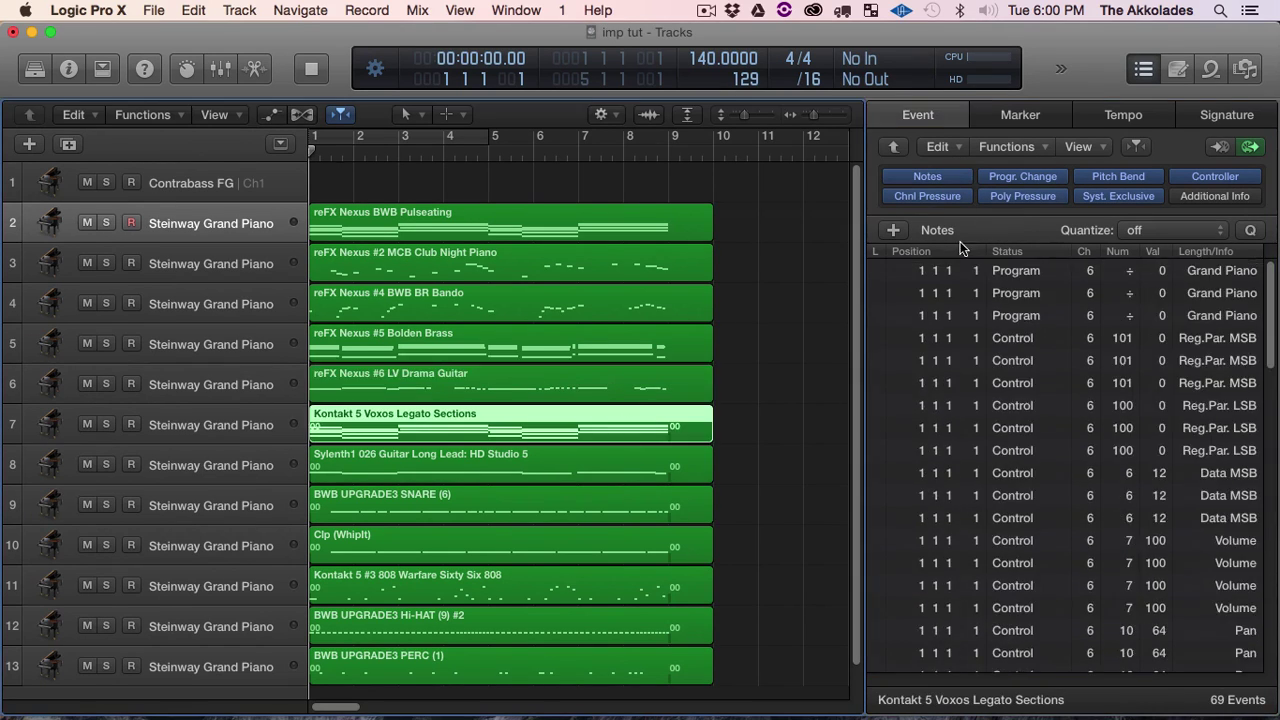
click(952, 175)
click(1000, 272)
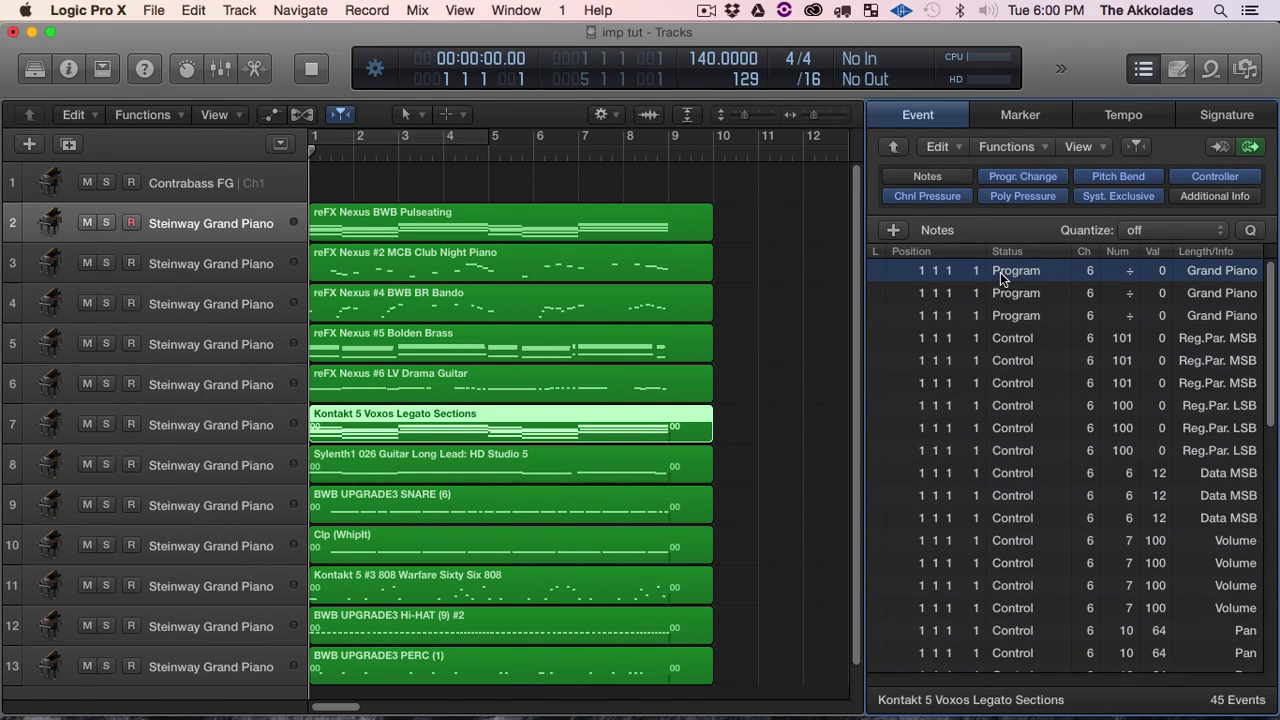
key(super+a)
key(Delete)
click(928, 176)
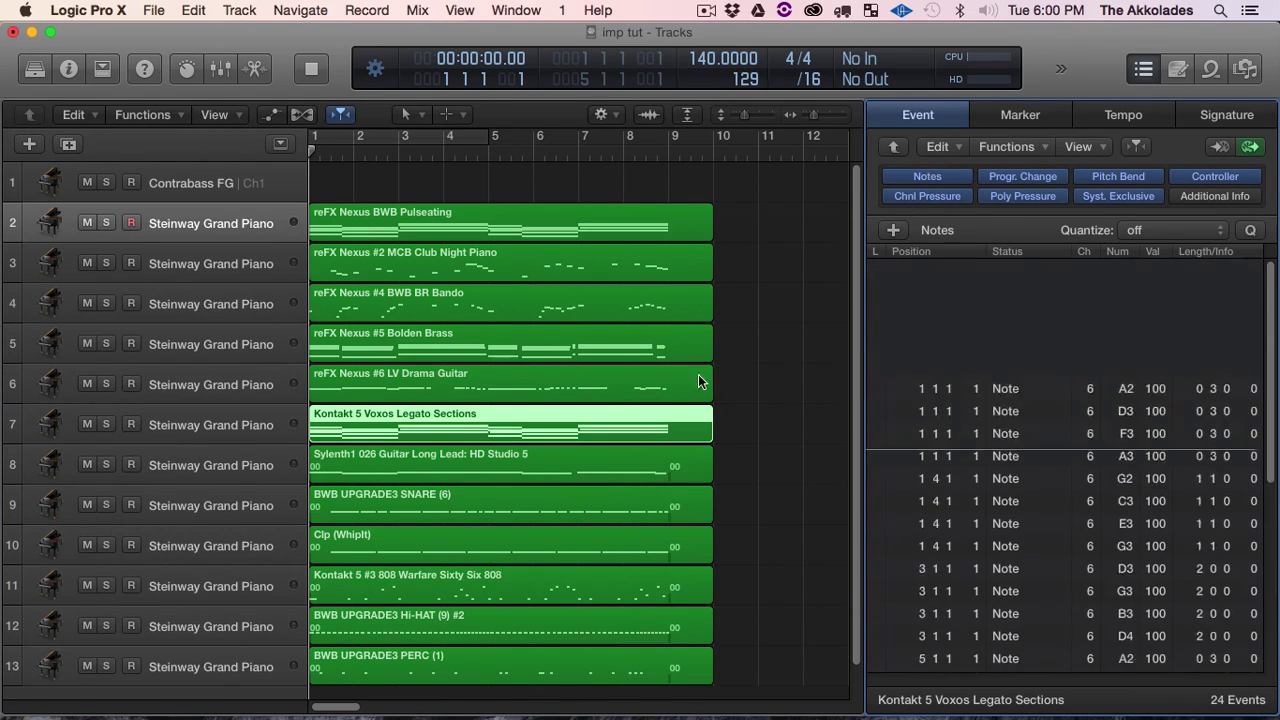
Leave only notes in the Sylenth1 guitar lead (7) and BWB UPGRADE3 SNARE (22) regions
click(660, 465)
click(948, 179)
click(1004, 277)
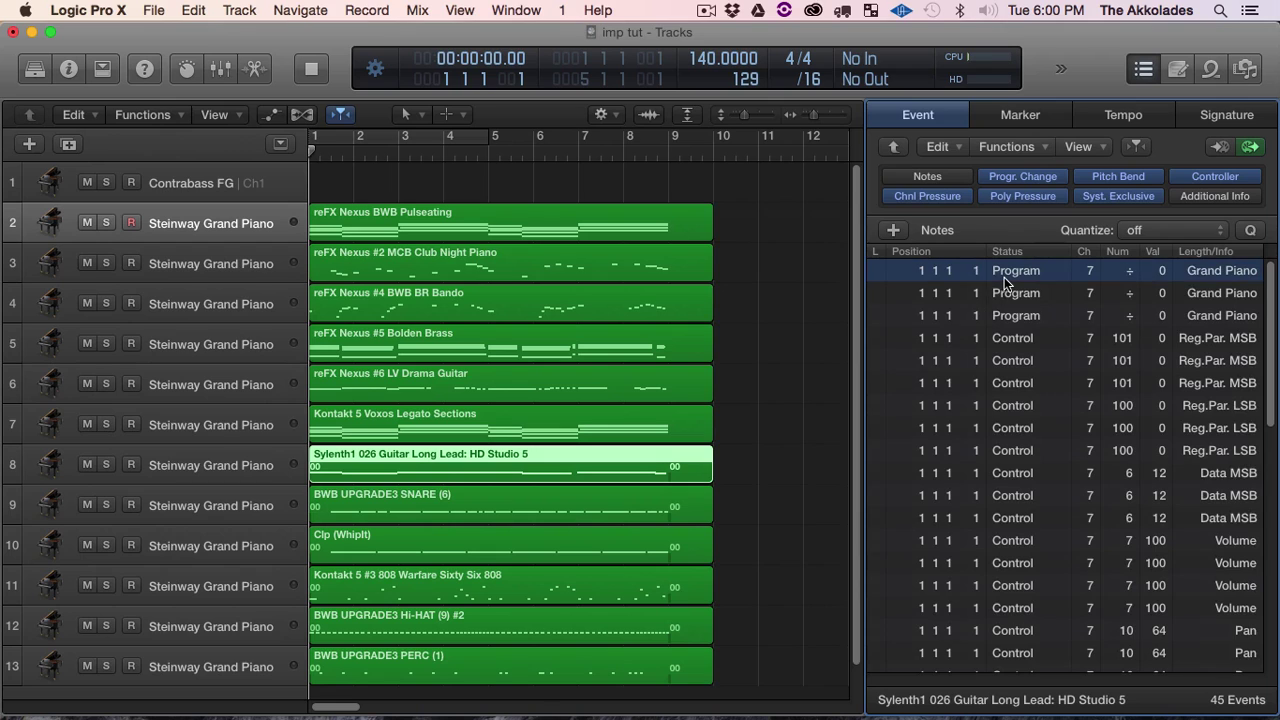
key(super+a)
key(Delete)
click(926, 176)
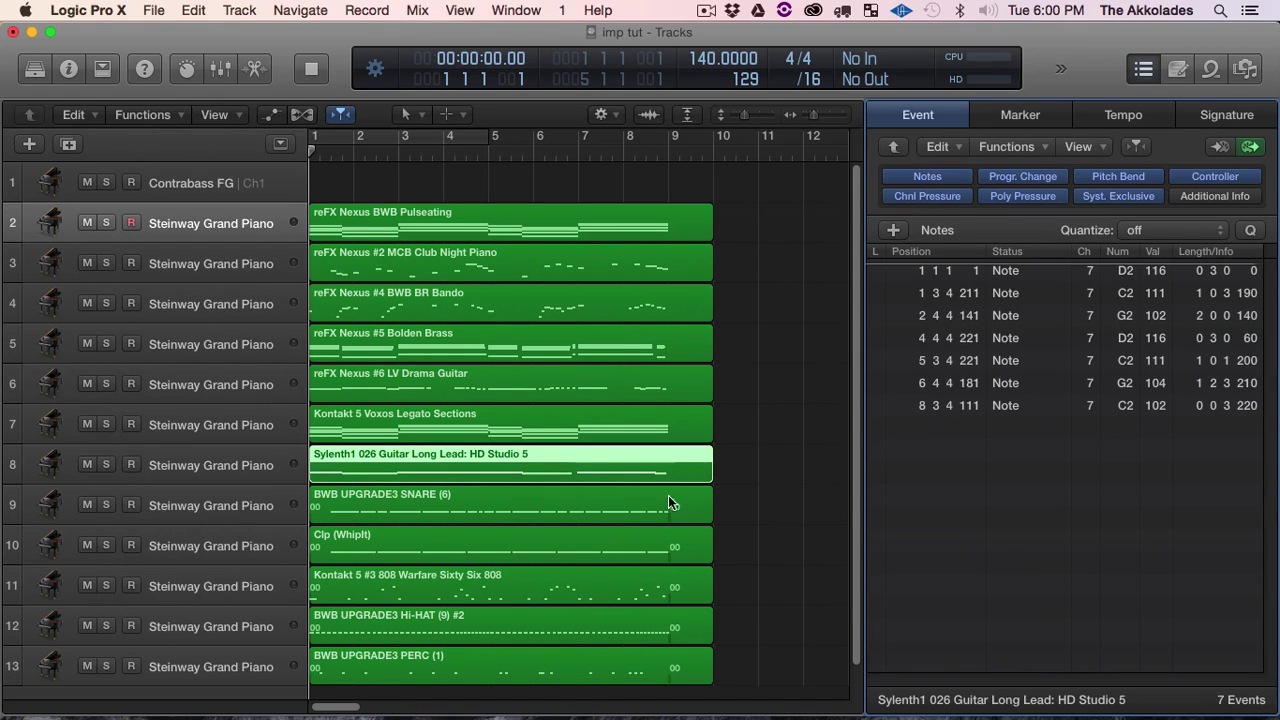
click(668, 507)
click(944, 178)
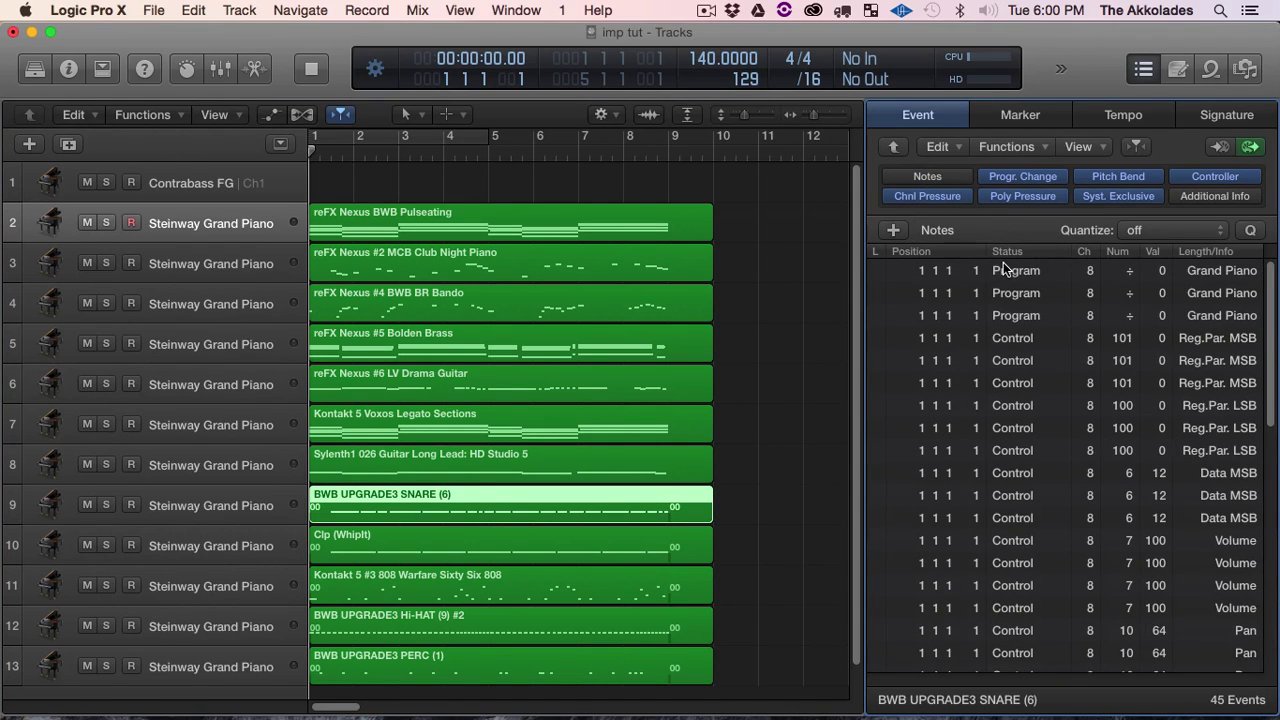
click(1005, 270)
key(super+a)
key(Delete)
click(927, 176)
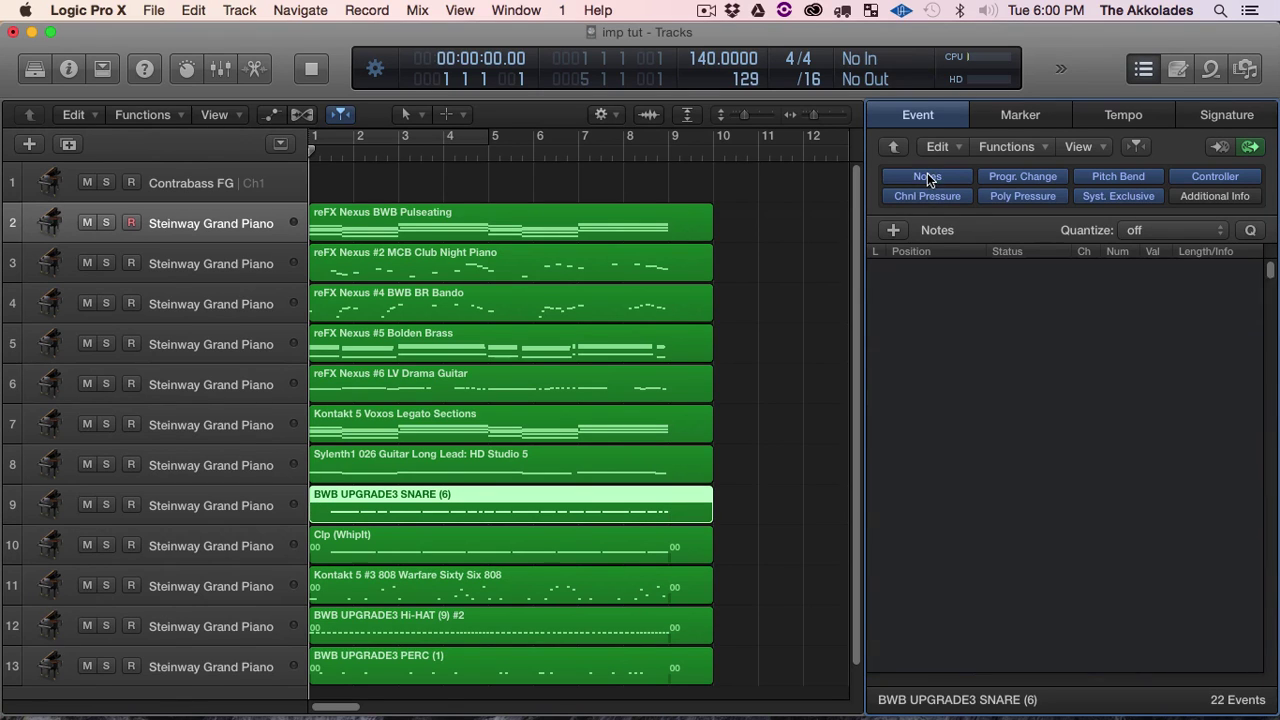
Reduce the Clp (WhipIt) region to its 8 notes, then select the Kontakt 5 808 Warfare region
click(927, 176)
click(594, 550)
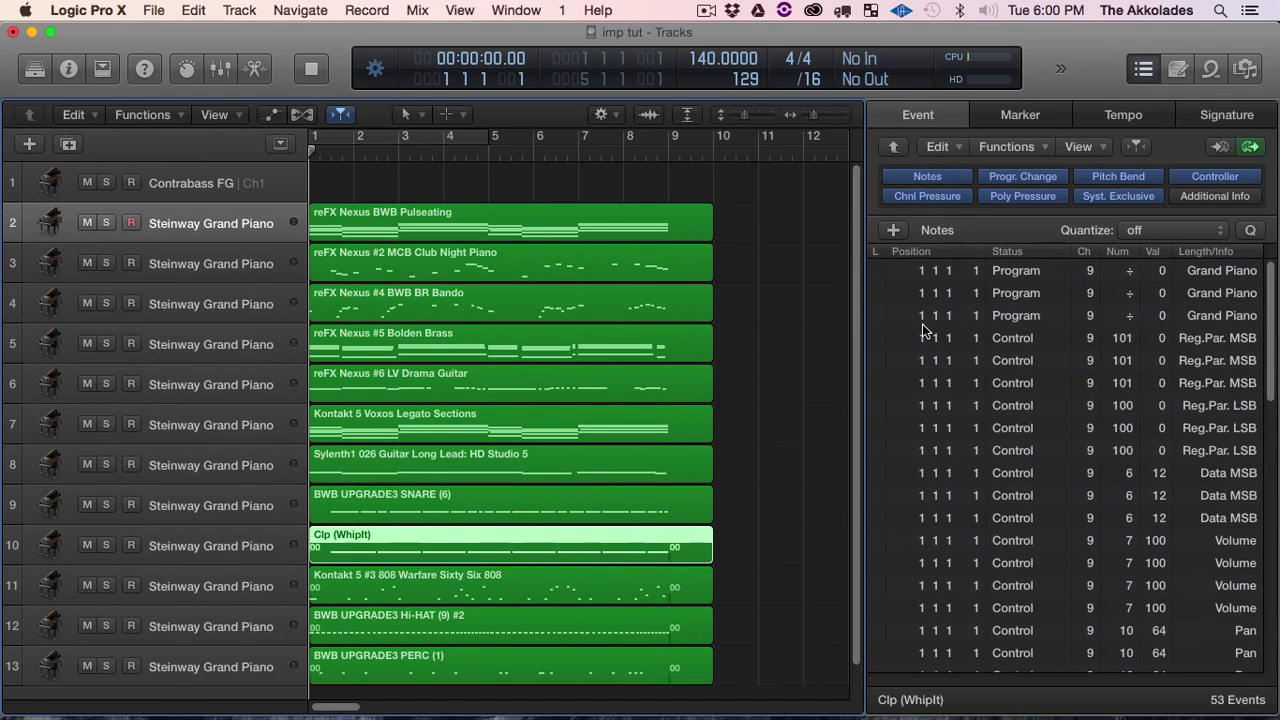
click(930, 180)
click(1017, 274)
key(super+a)
key(Delete)
click(943, 175)
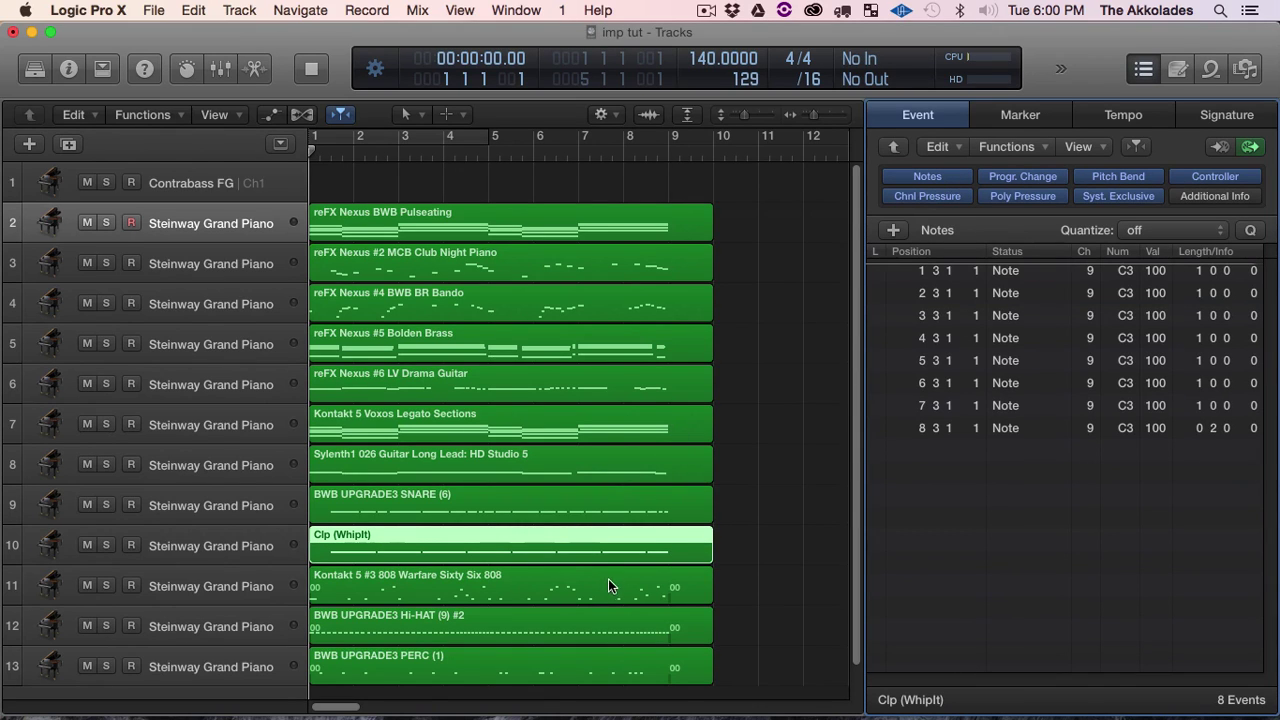
click(612, 580)
Delete all non-note events from the 808 region, then show its notes again
click(938, 176)
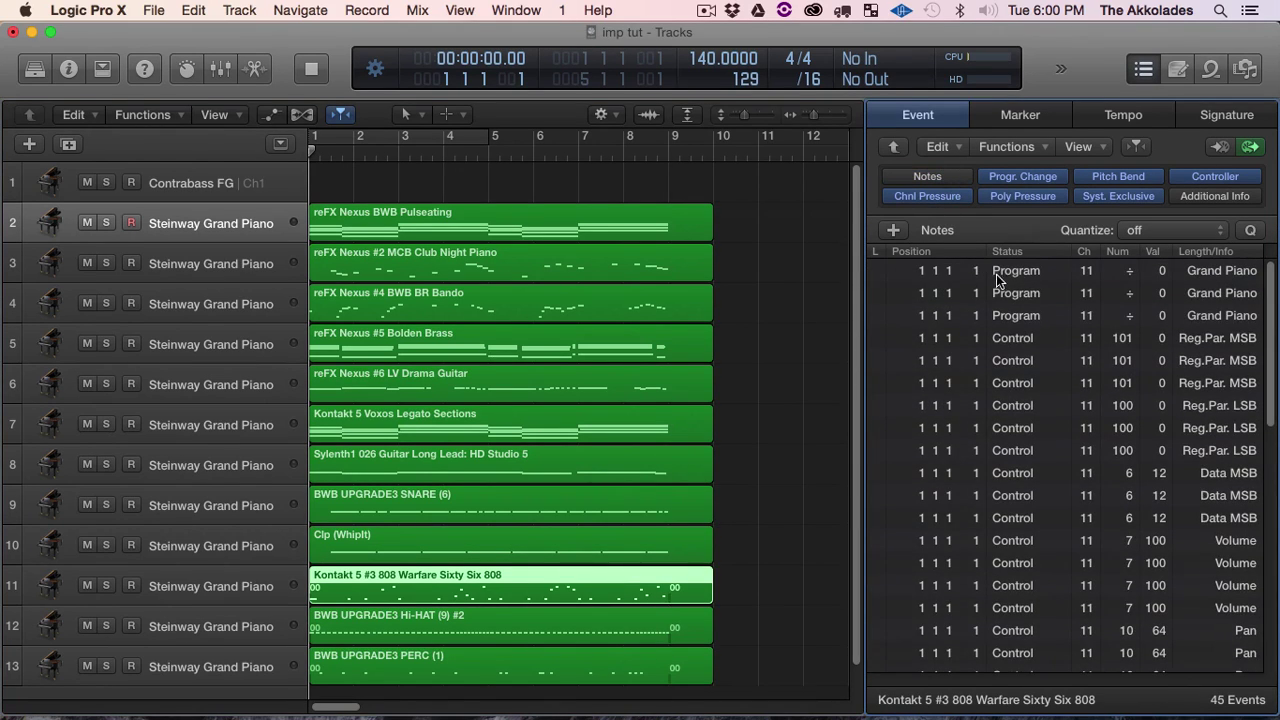
click(998, 278)
key(super+a)
key(Delete)
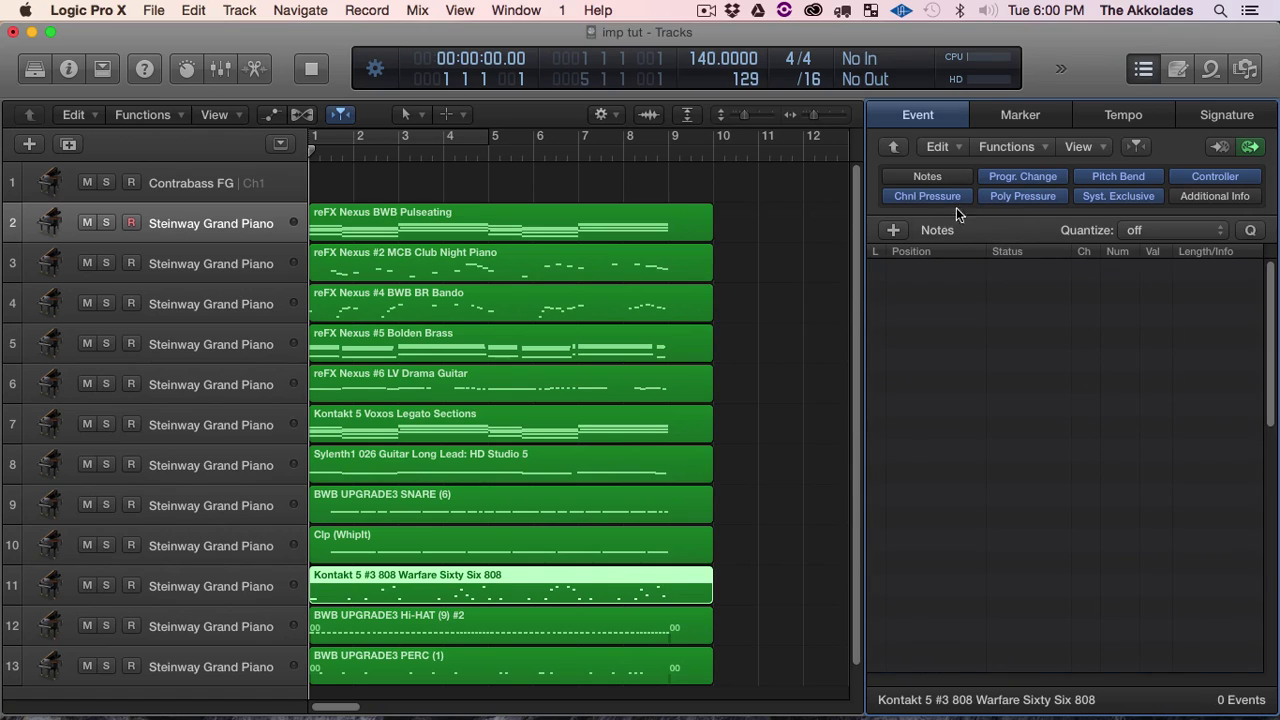
click(927, 176)
Delete the program and controller events from the BWB UPGRADE3 Hi-HAT (9) #2 region
click(632, 616)
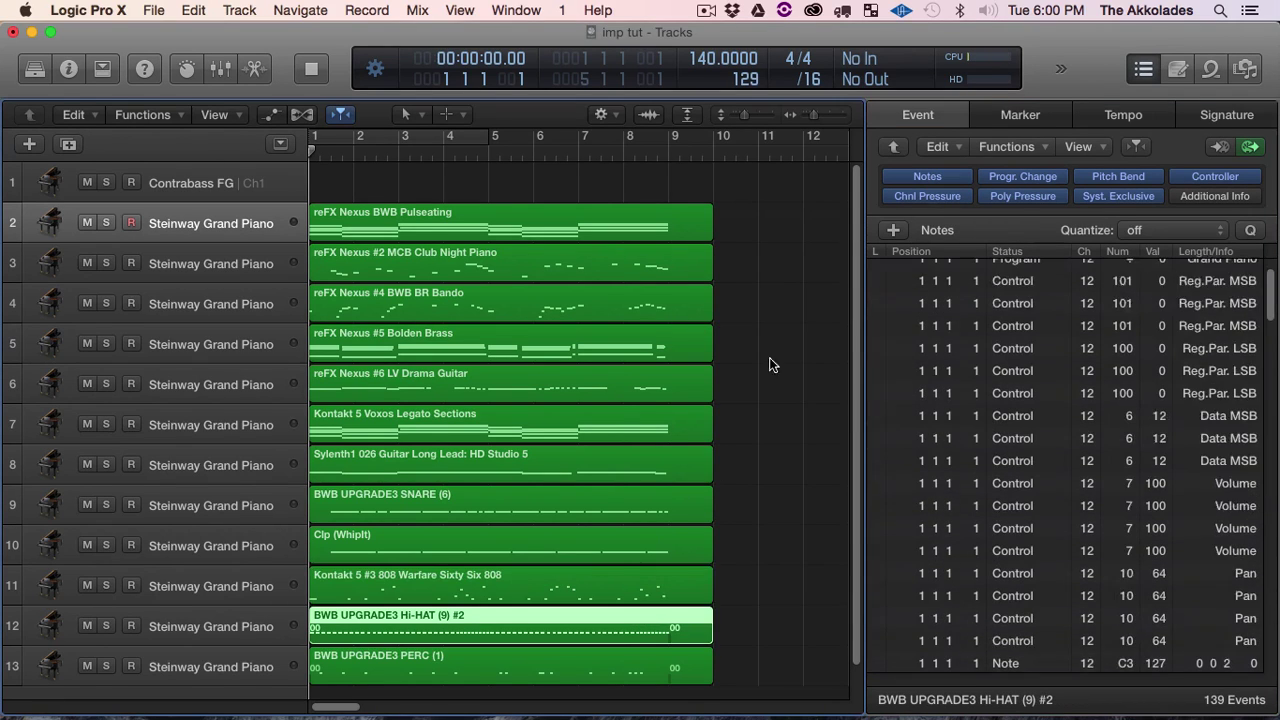
click(948, 178)
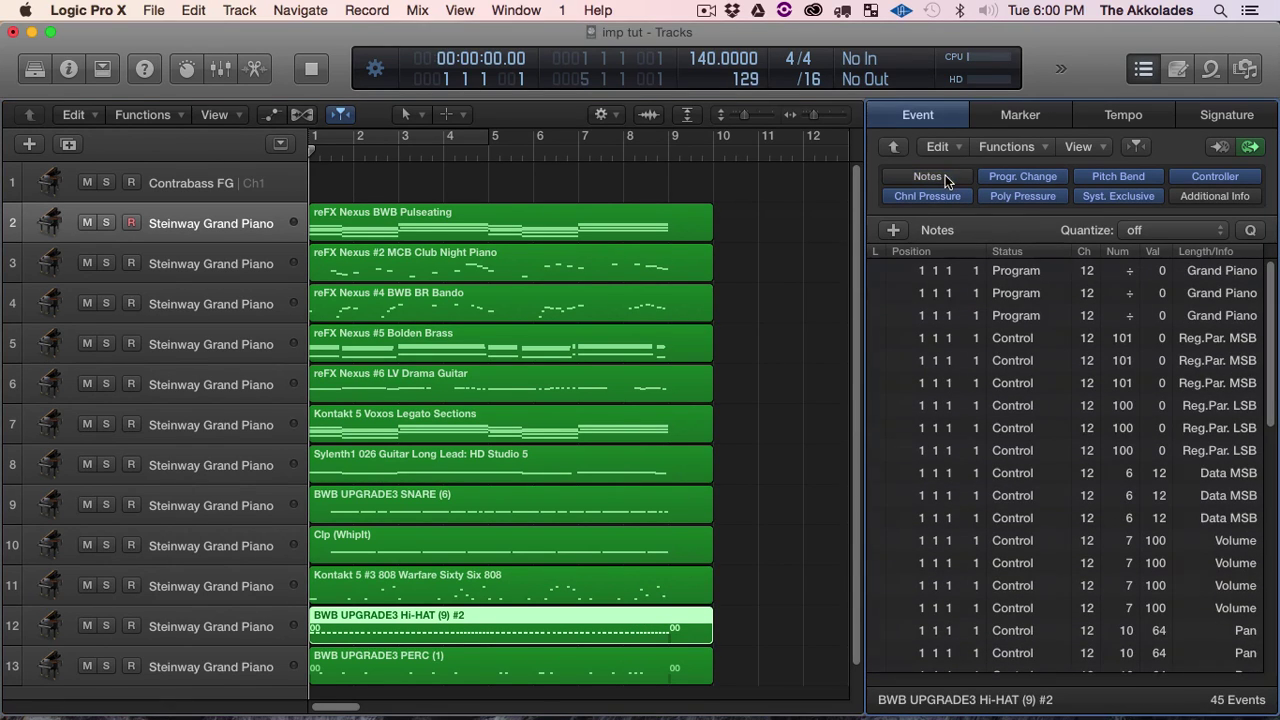
click(1008, 278)
key(super+a)
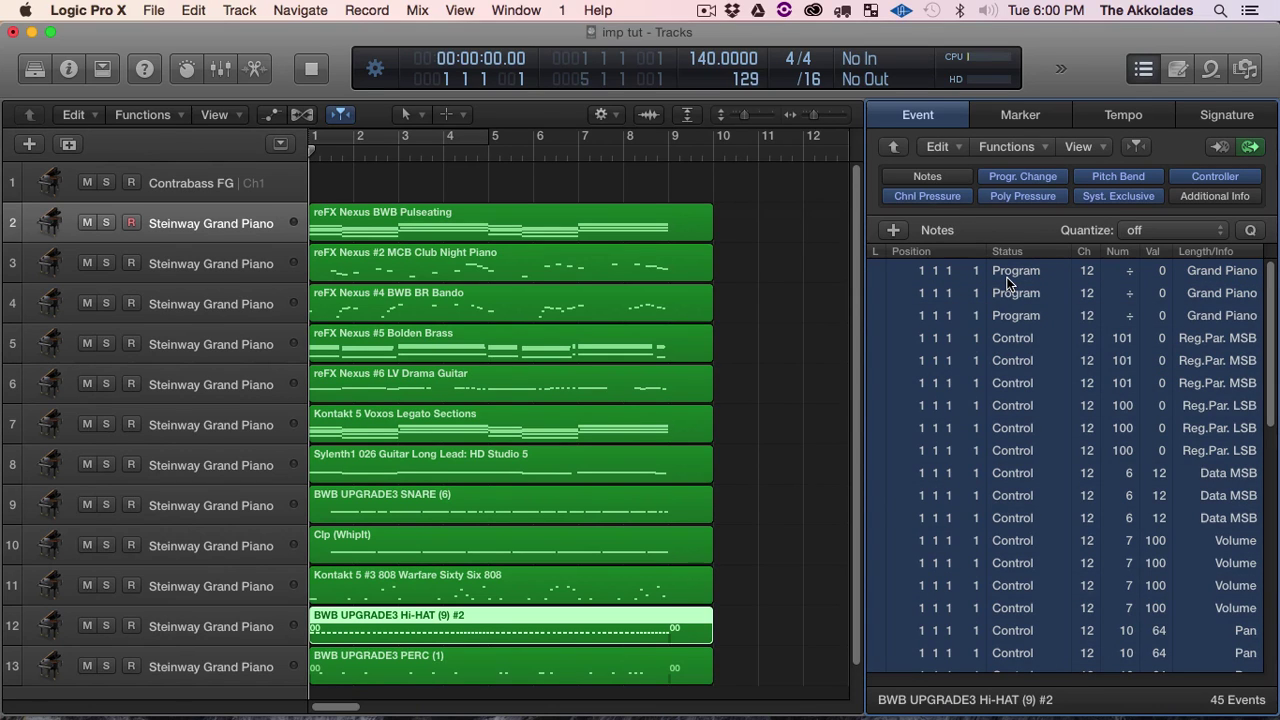
key(BackSpace)
click(947, 177)
Delete the non-note events from the BWB UPGRADE3 PERC (1) region
scroll(615, 444, down, 2)
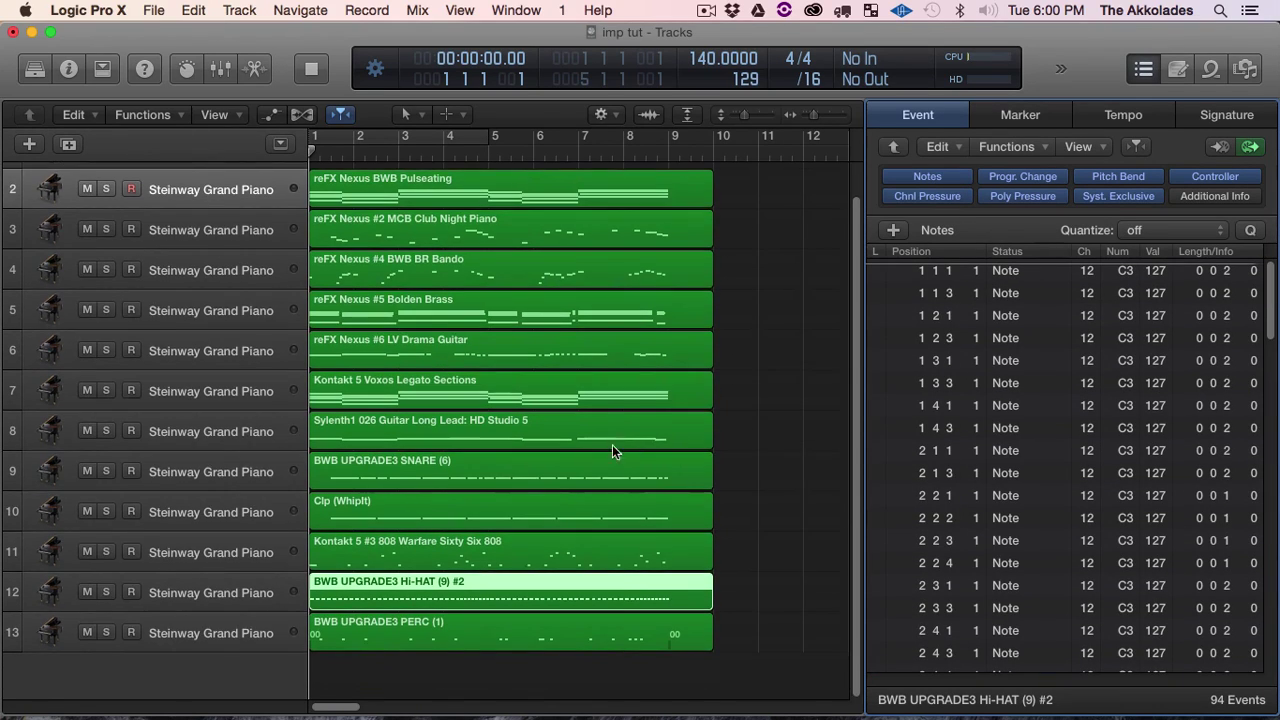
click(626, 630)
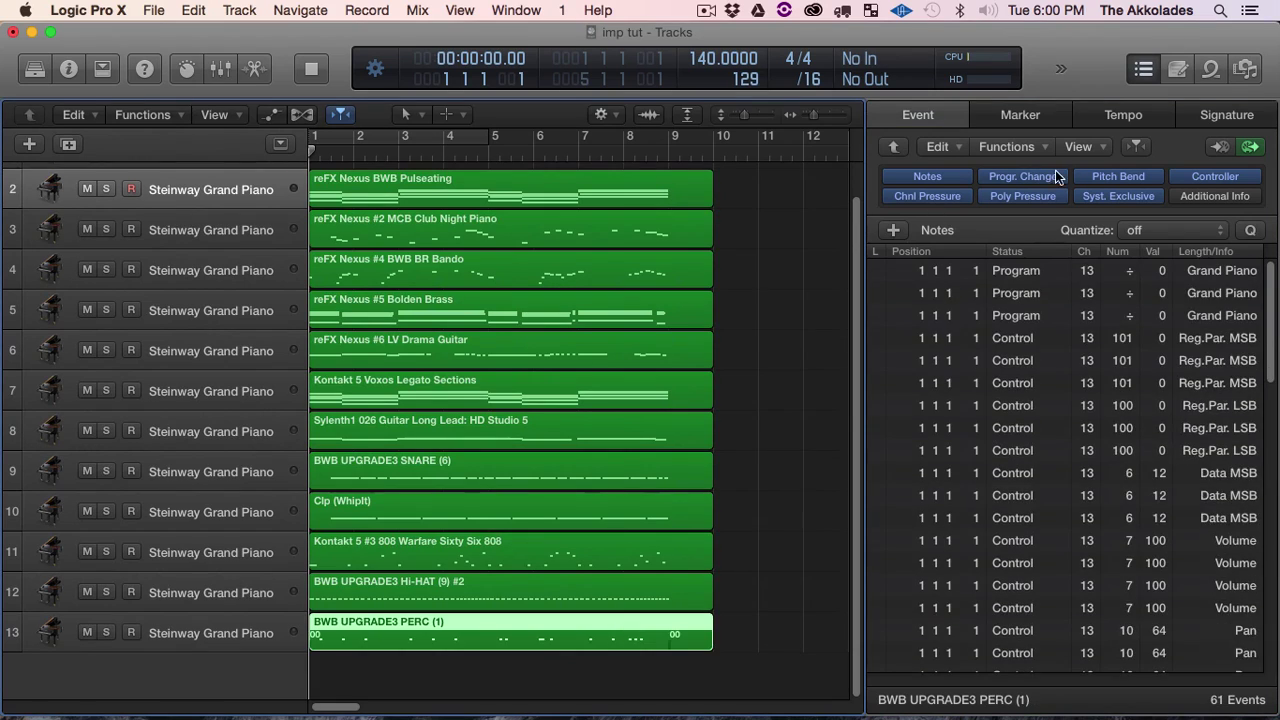
click(1011, 271)
key(super+a)
key(BackSpace)
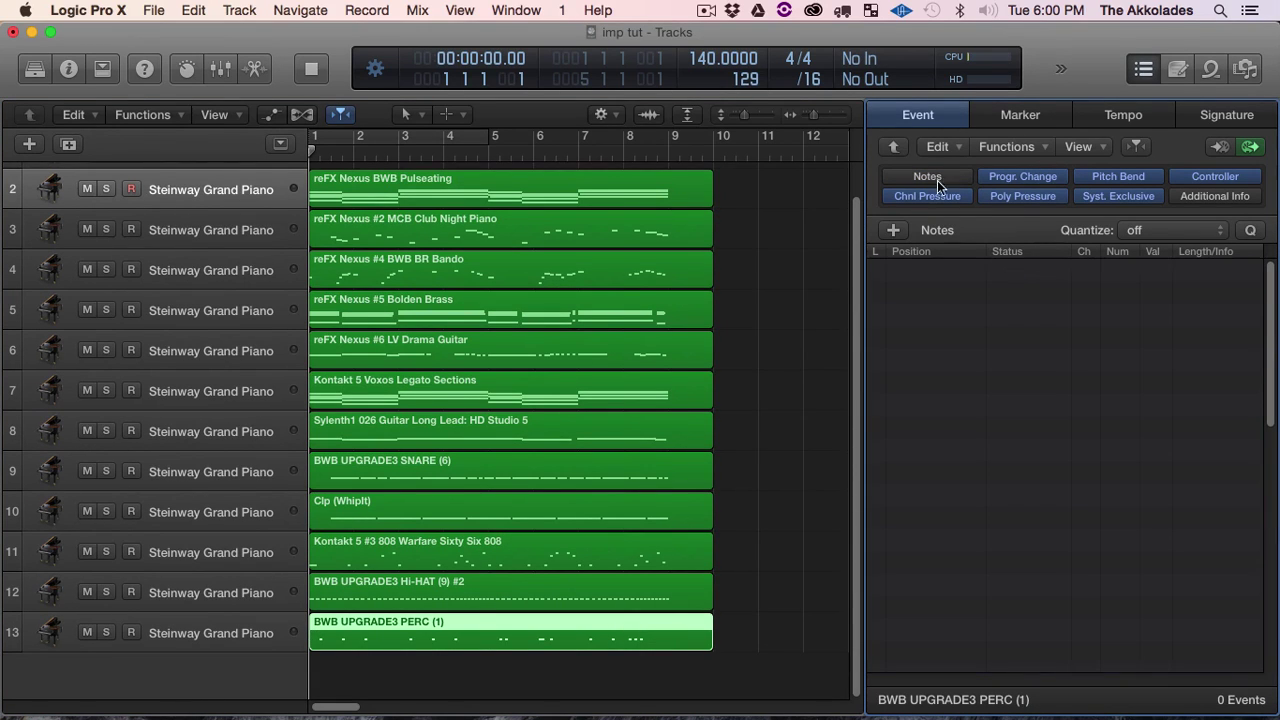
click(930, 177)
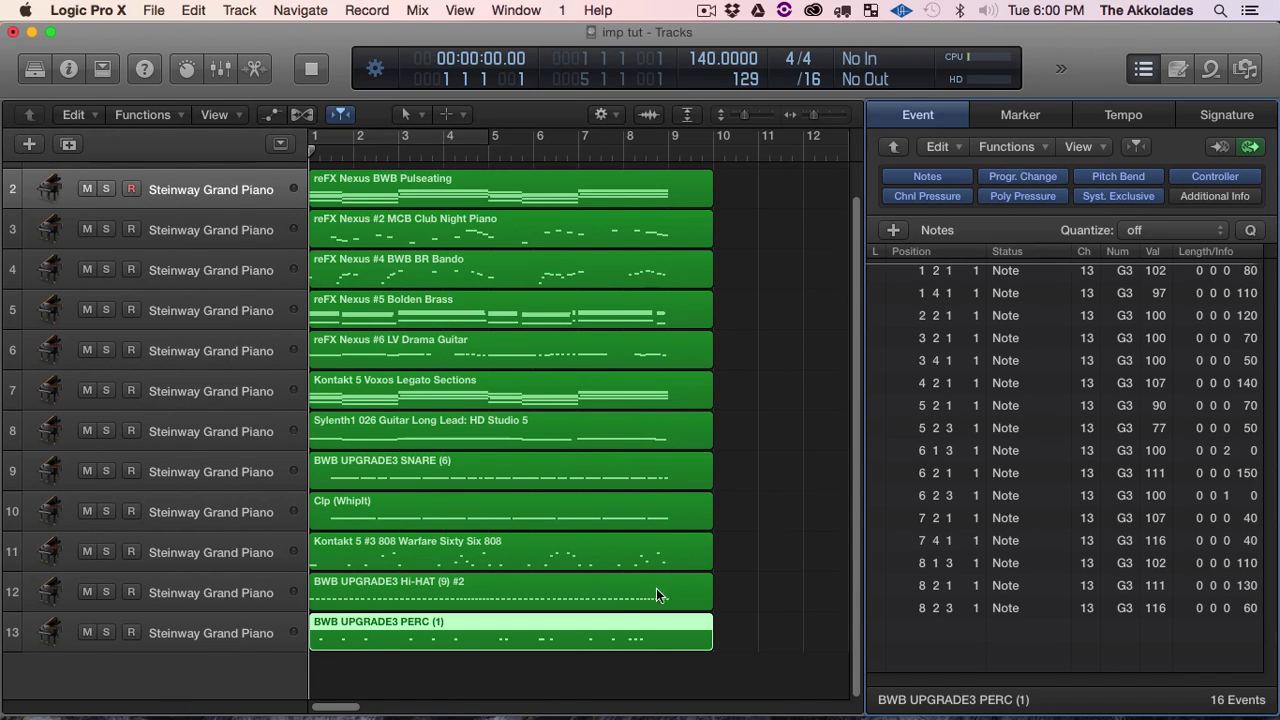
scroll(714, 349, up, 2)
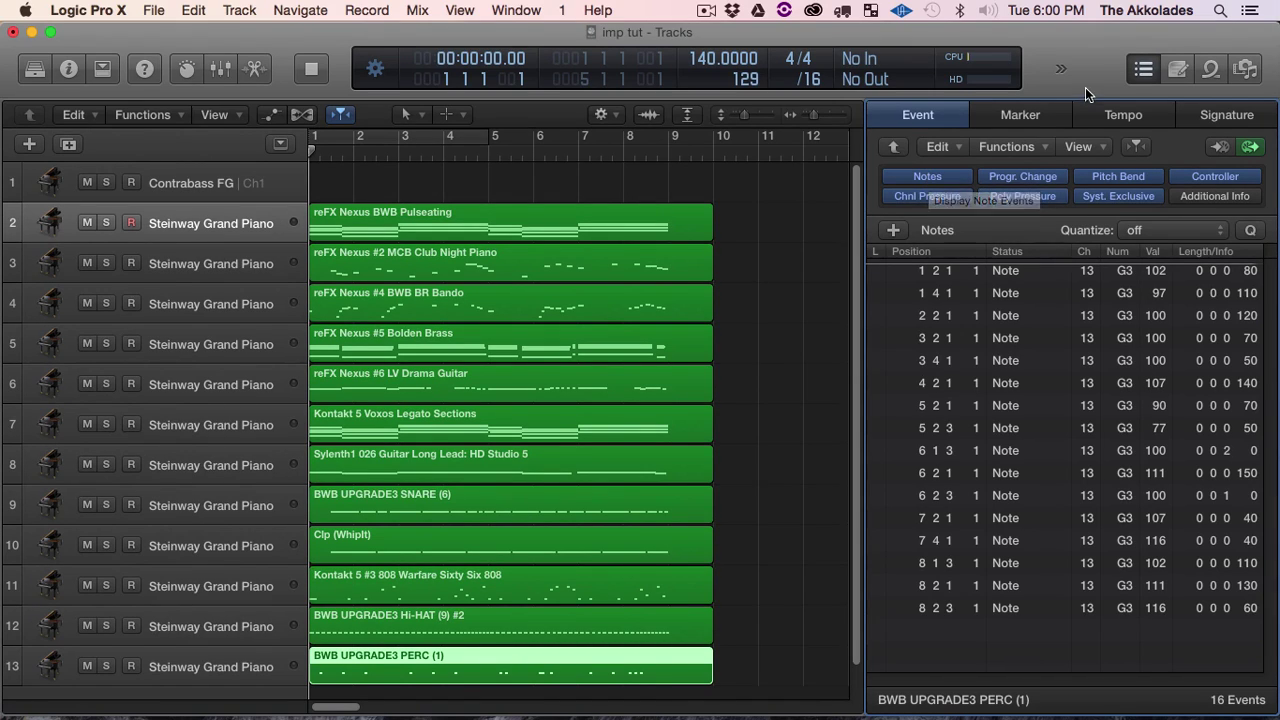
Close the event list and split all twelve regions at bar 9
click(1145, 70)
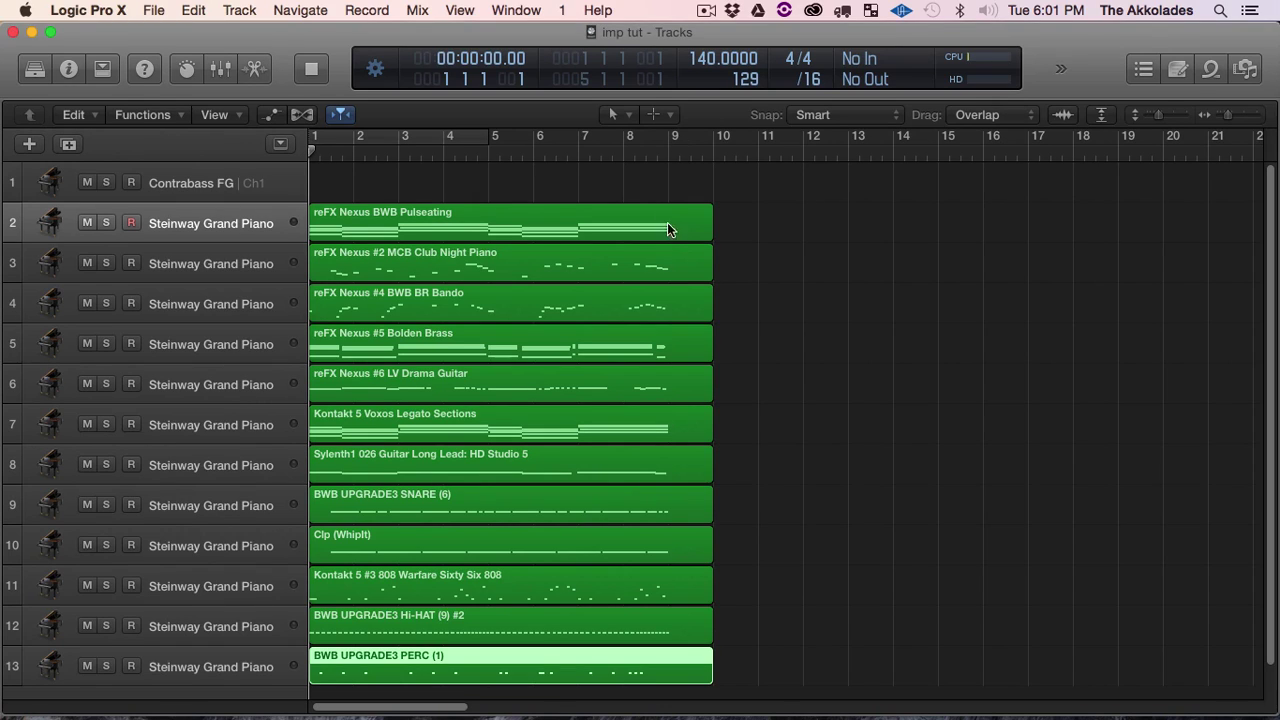
key(super+Left)
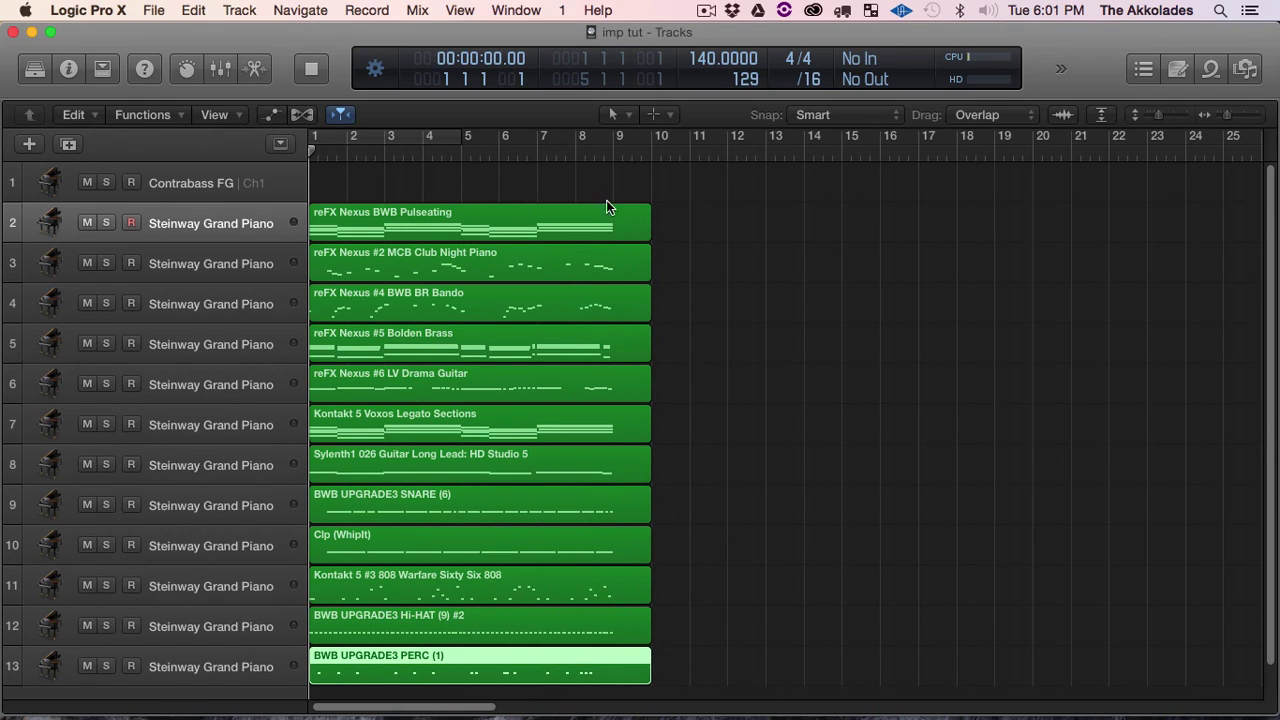
drag(658, 214, 612, 686)
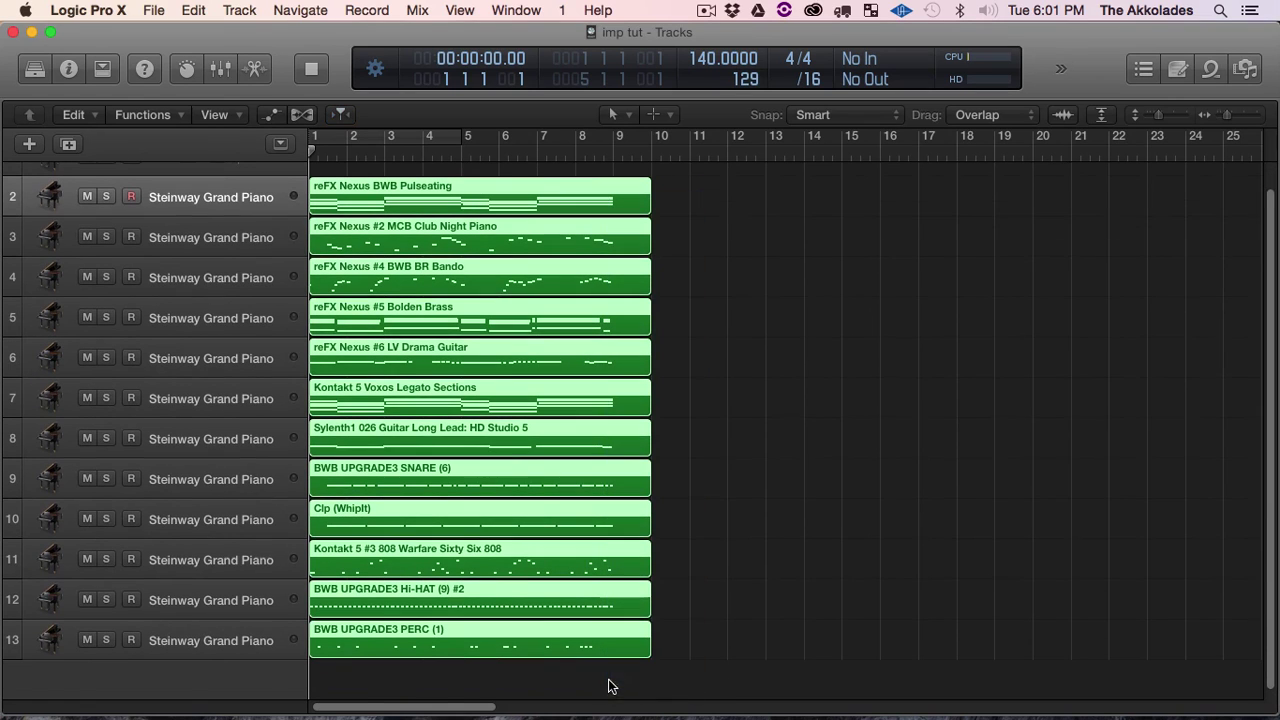
click(613, 200)
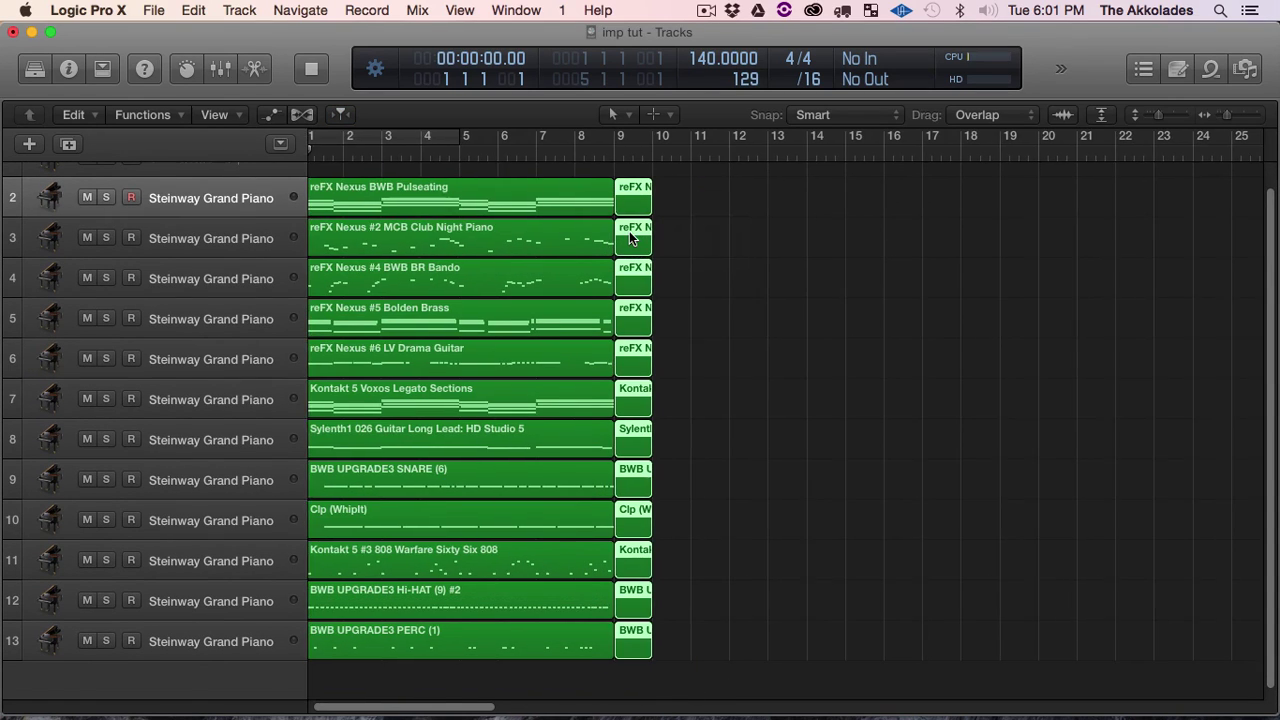
Delete the leftover region pieces past bar 9 and zoom in to fill to bar 9
key(super+Right)
key(super+Left)
key(super+Left)
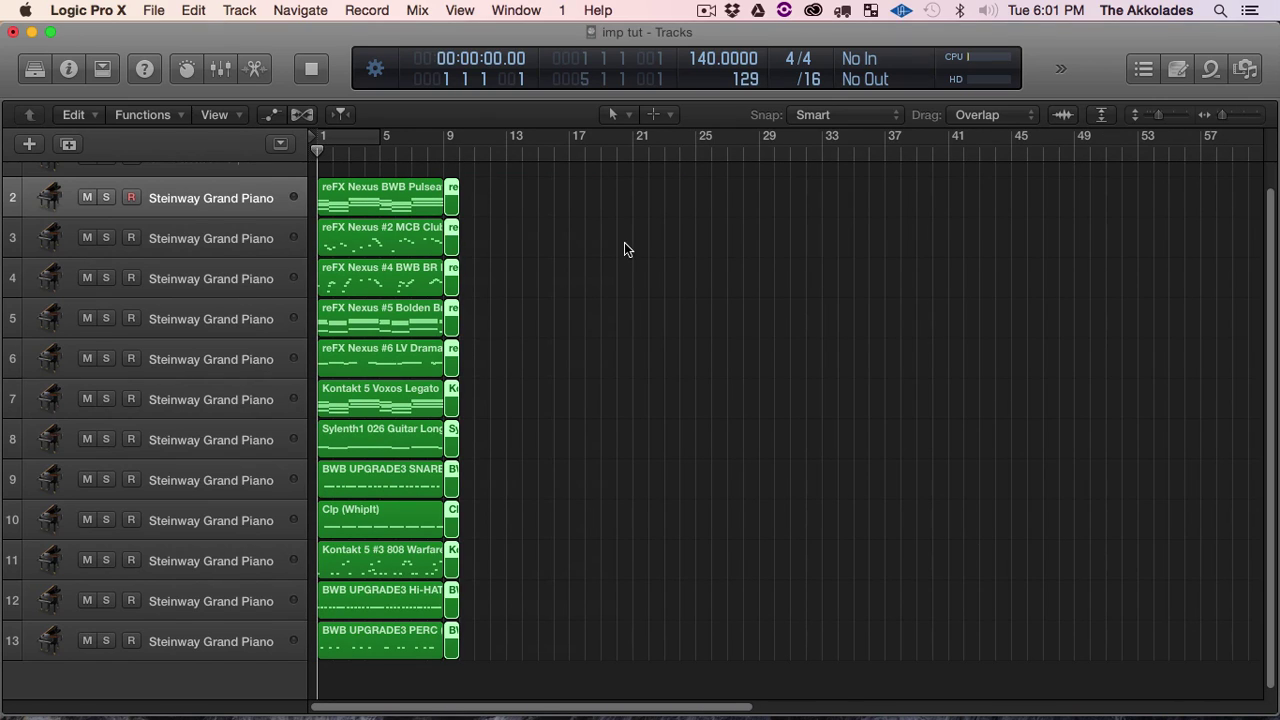
key(Delete)
key(super+Right)
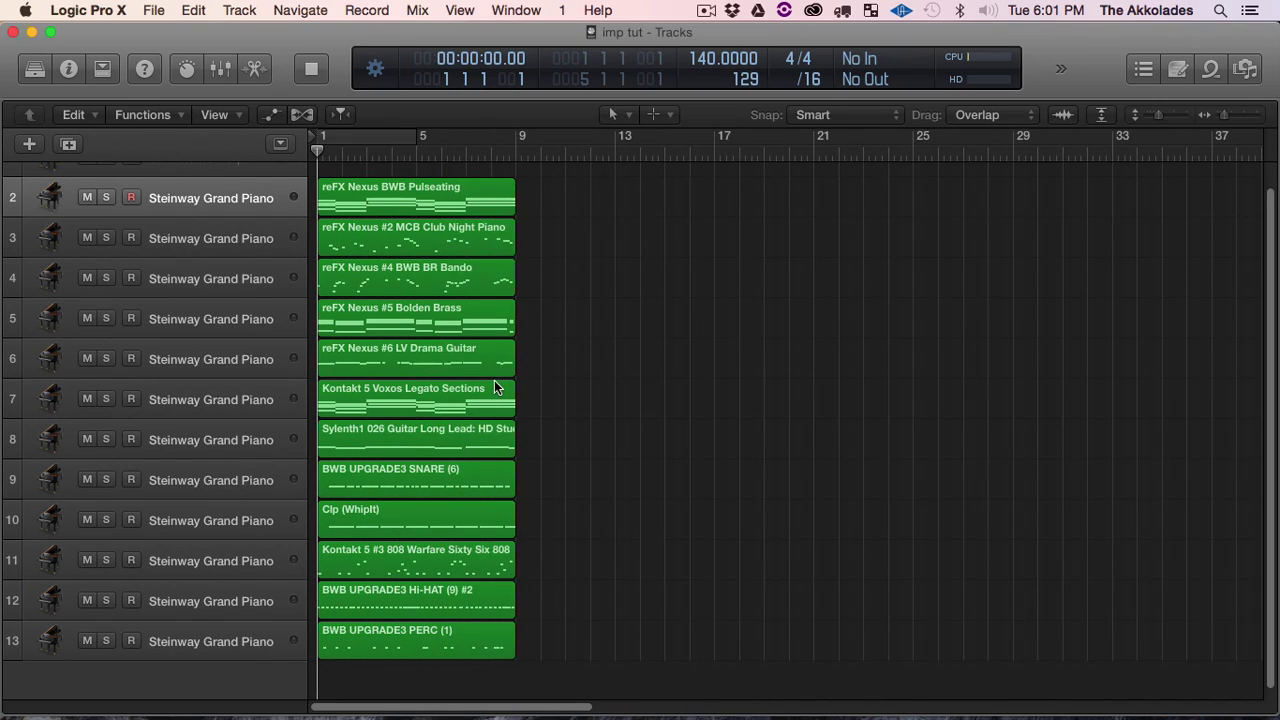
key(super+Right)
key(super+Right)
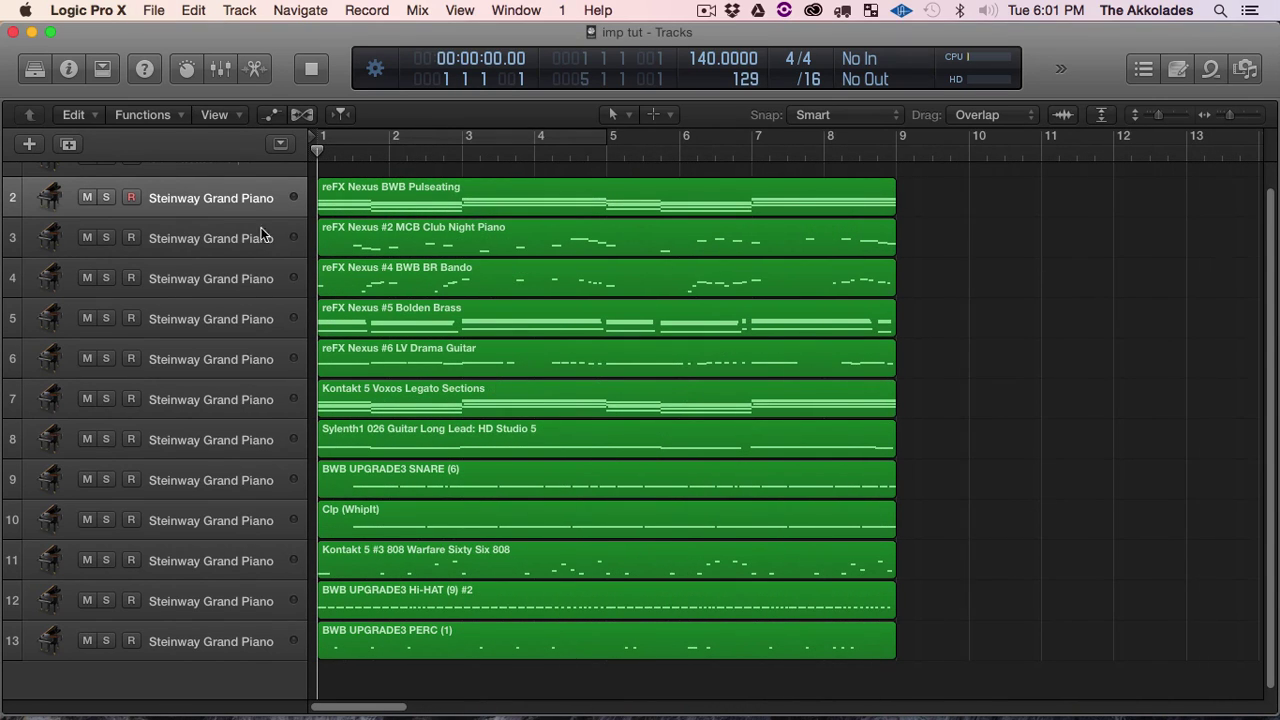
Show the inspector with its track settings section collapsed
key(i)
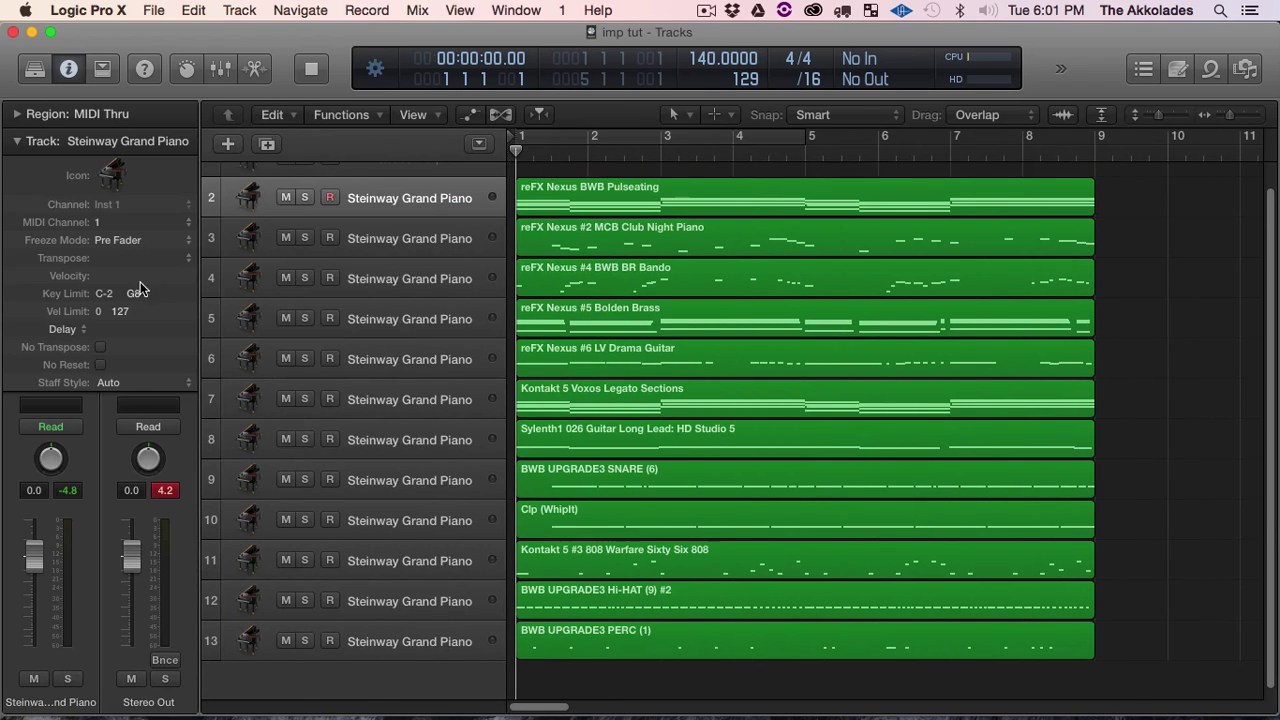
click(16, 142)
click(16, 142)
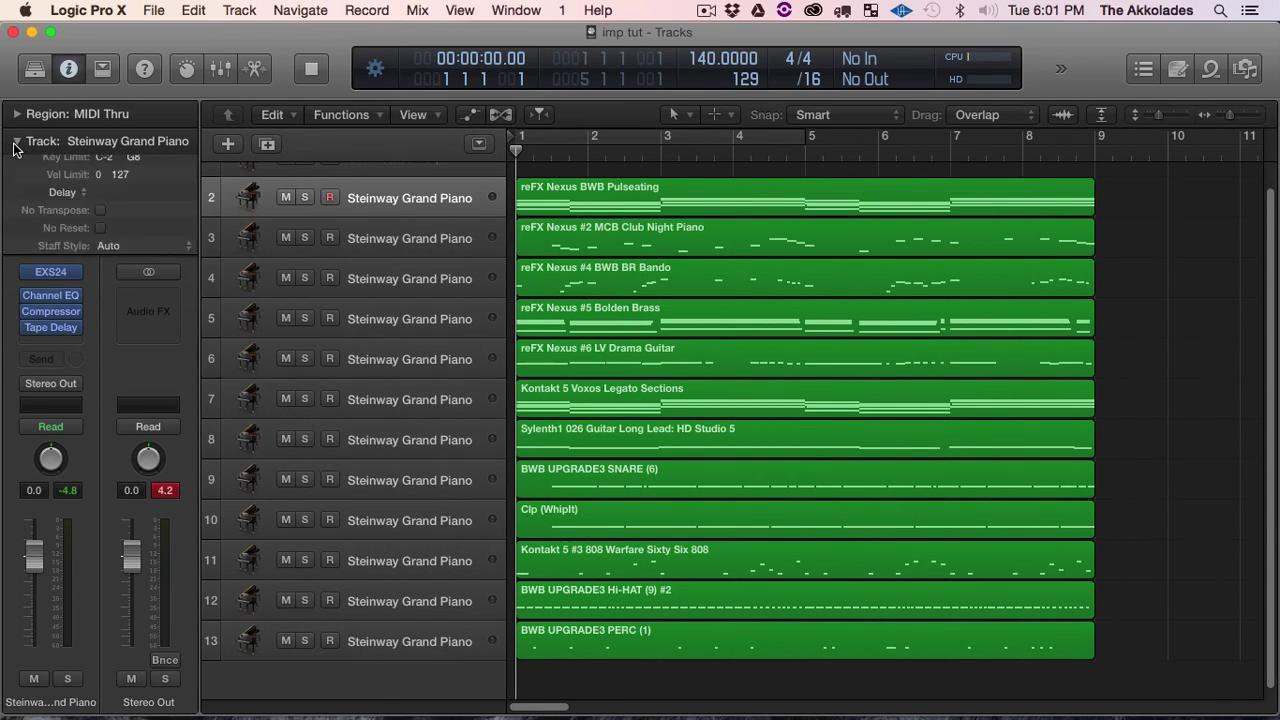
click(16, 142)
click(16, 142)
click(16, 142)
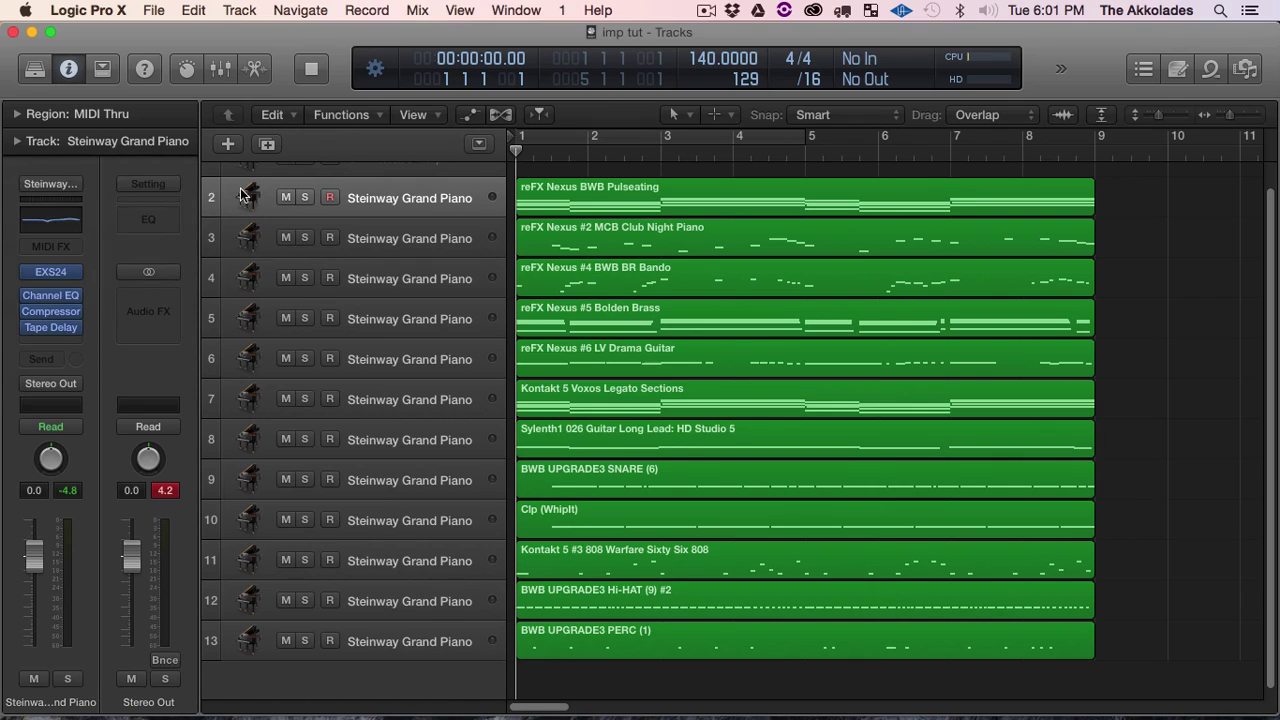
scroll(641, 205, up, 1)
Inspect the Pulseating, Club Night Piano and Bando tracks, then move 808 Warfare up to row 8
click(583, 226)
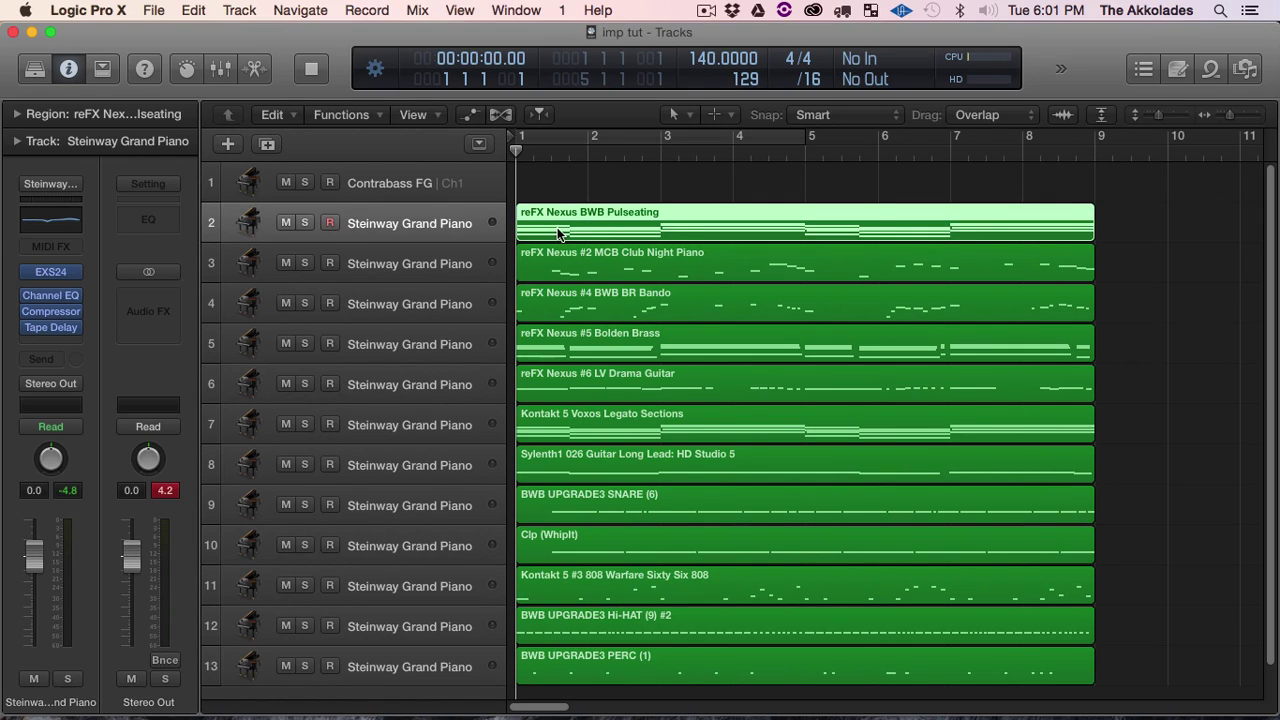
click(582, 262)
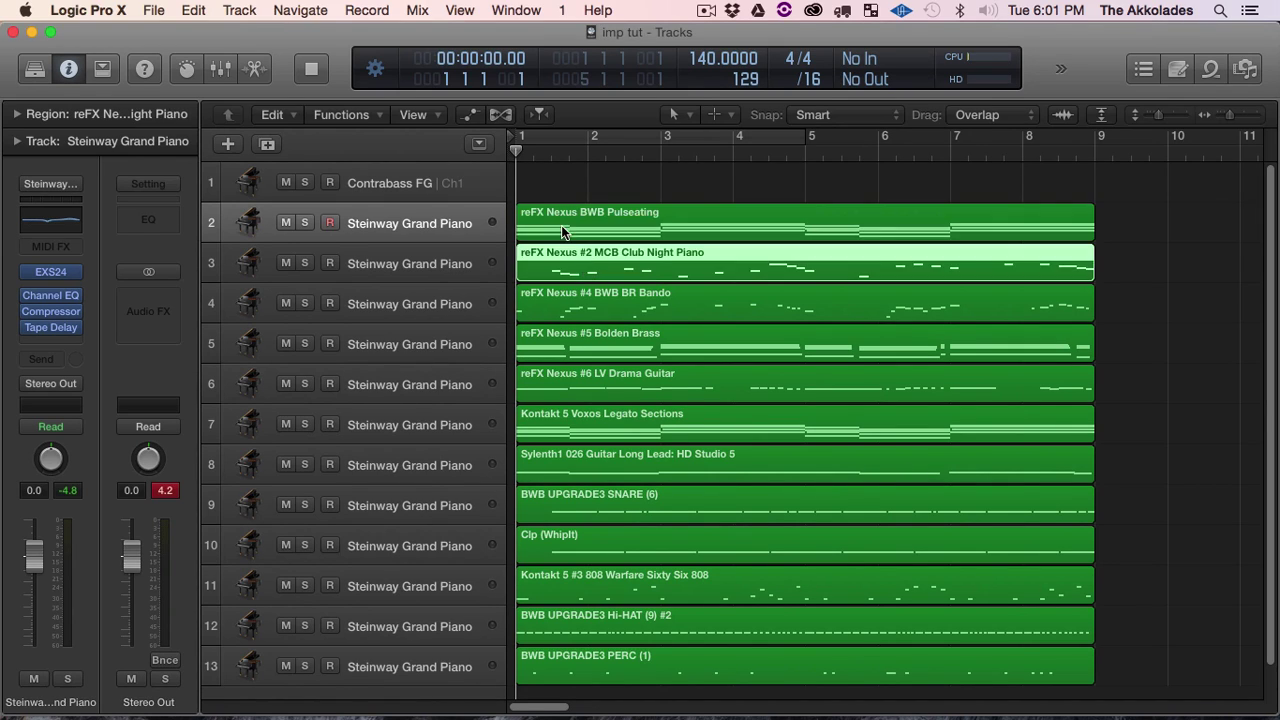
click(561, 225)
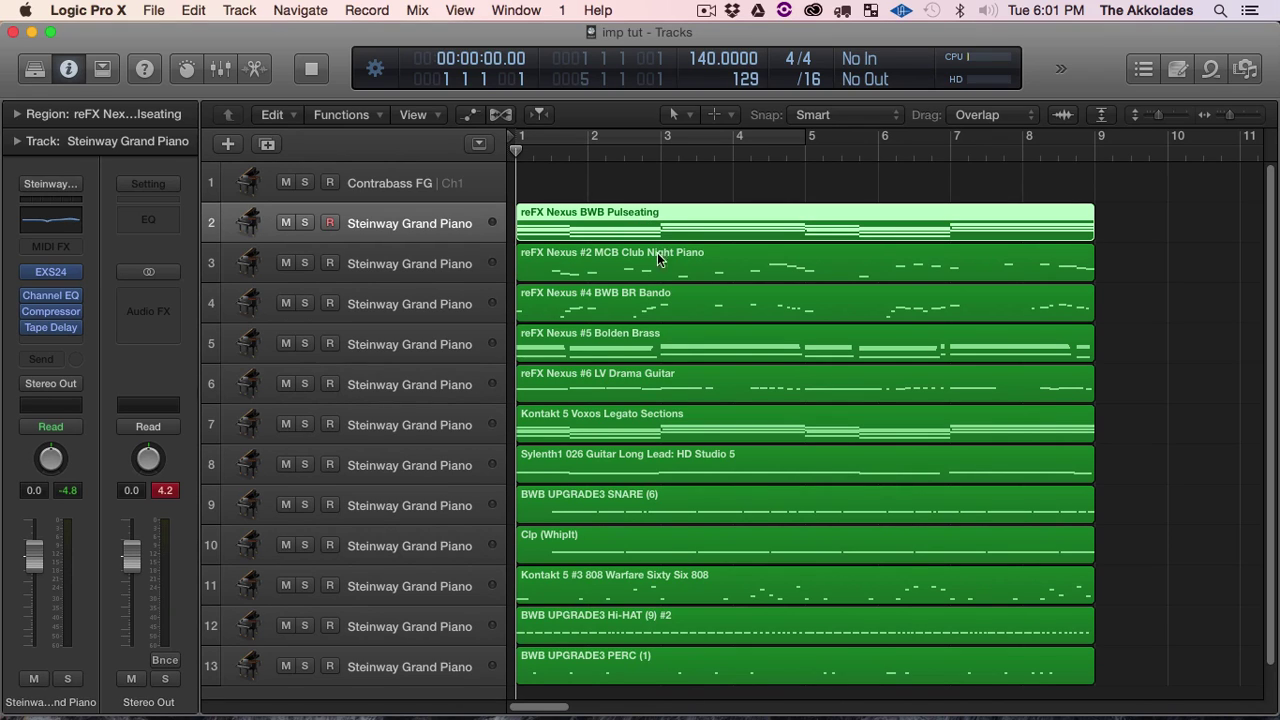
click(602, 251)
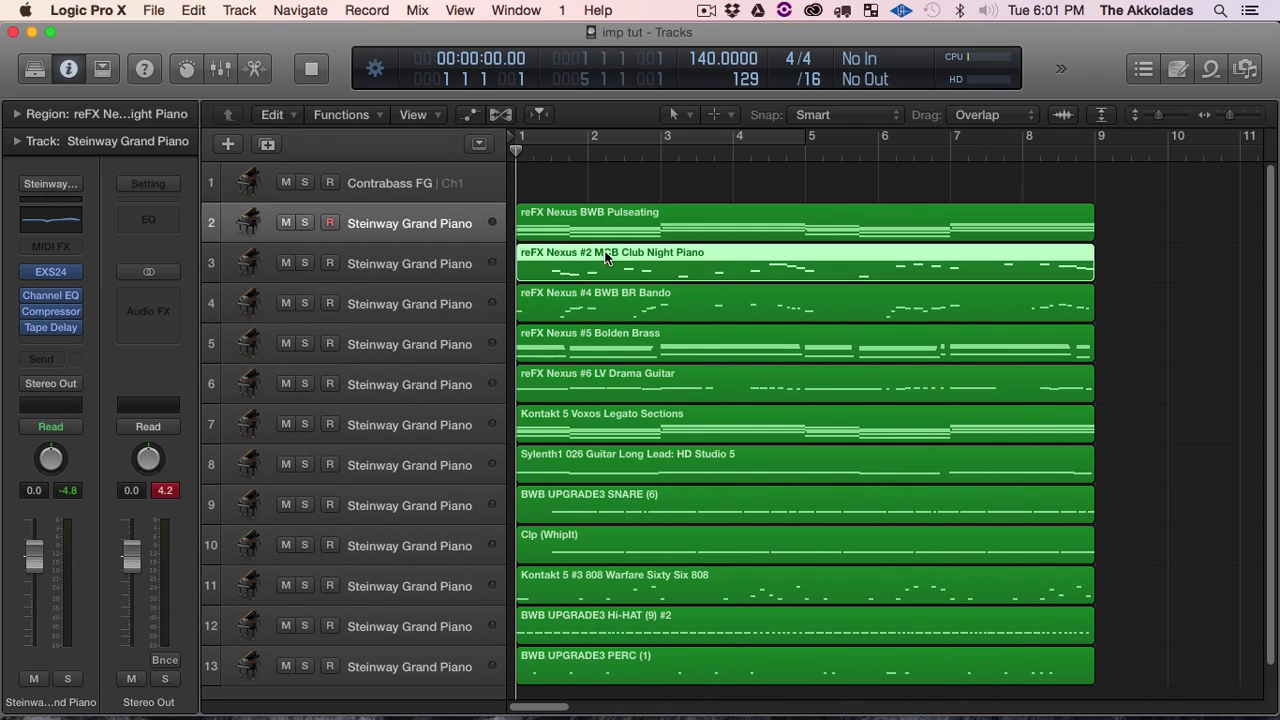
click(418, 252)
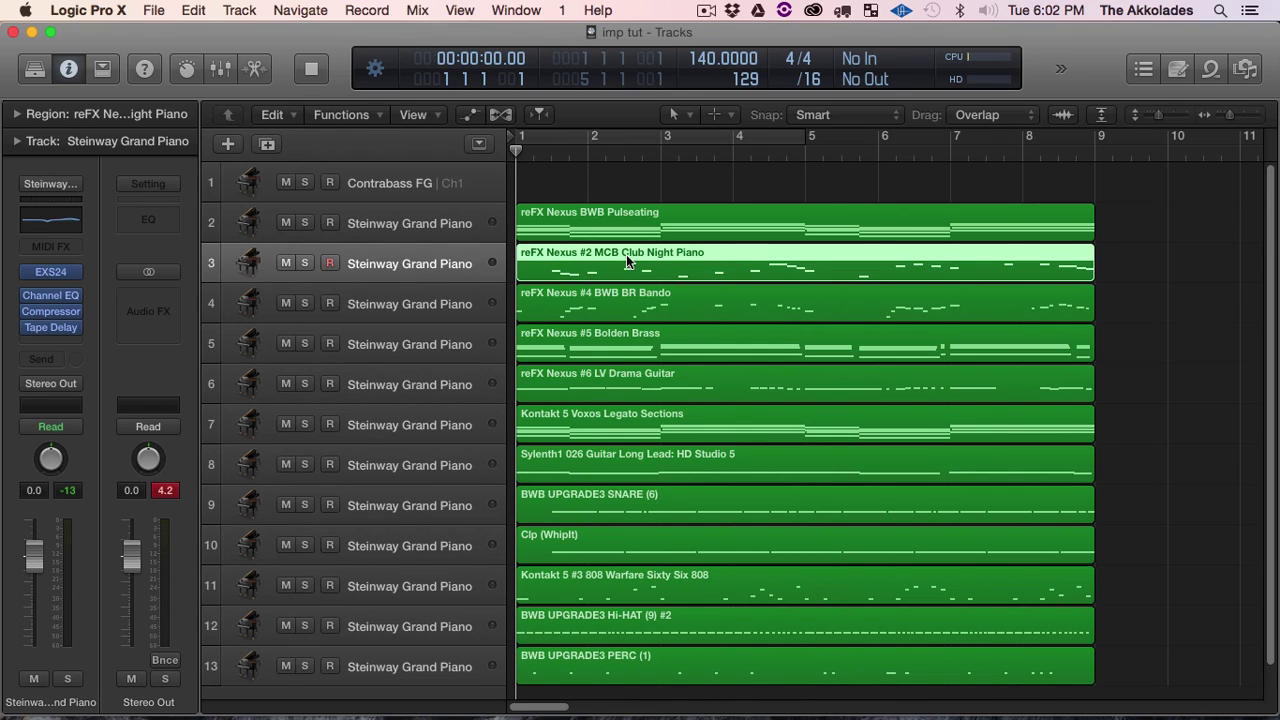
click(584, 294)
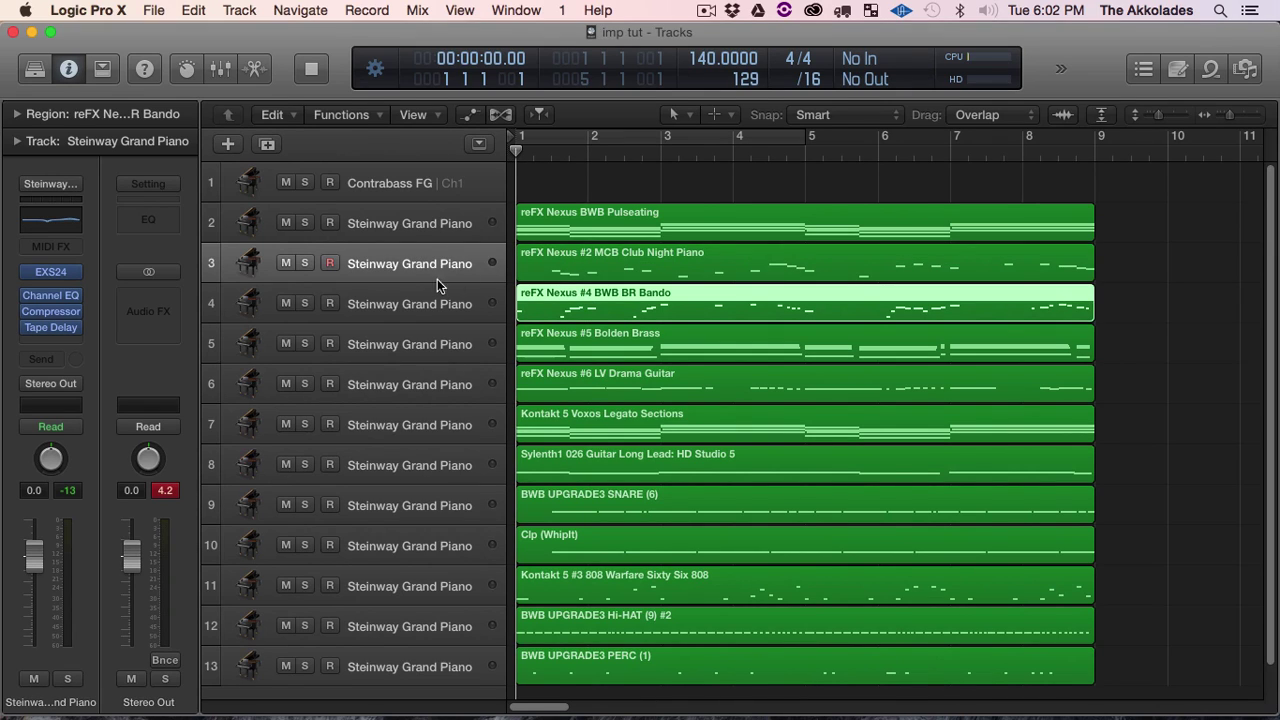
click(410, 304)
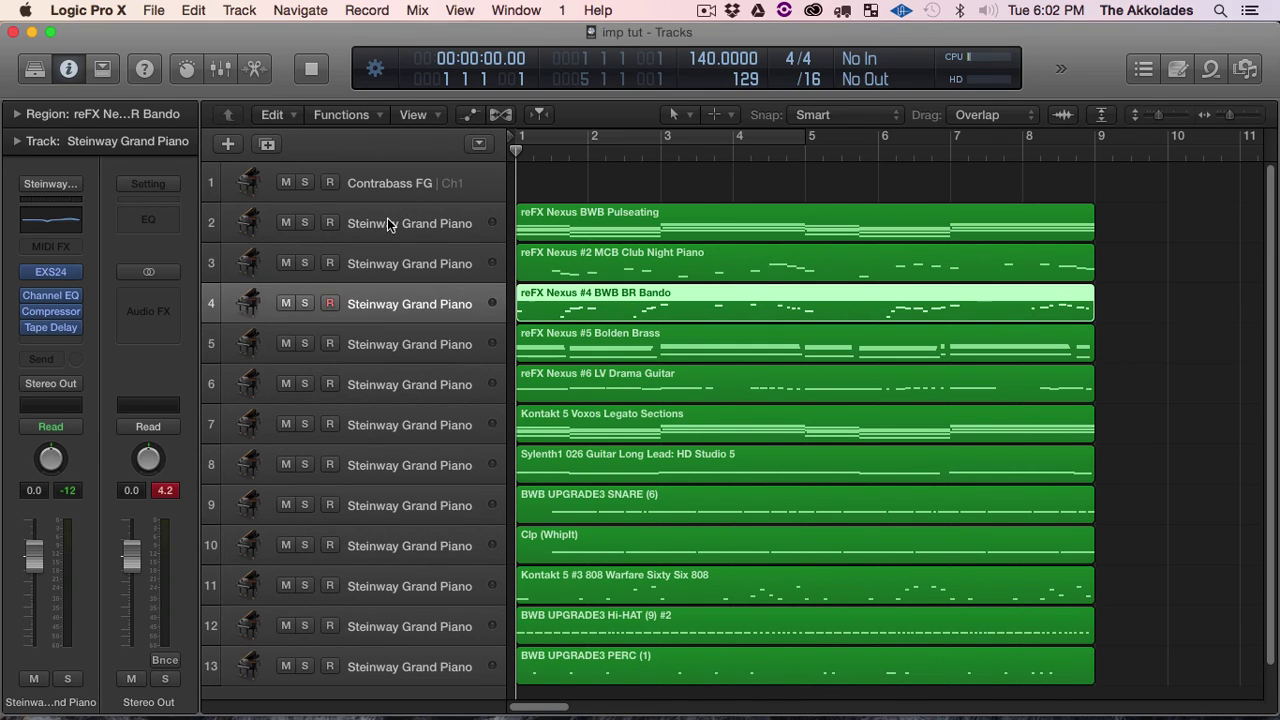
click(392, 224)
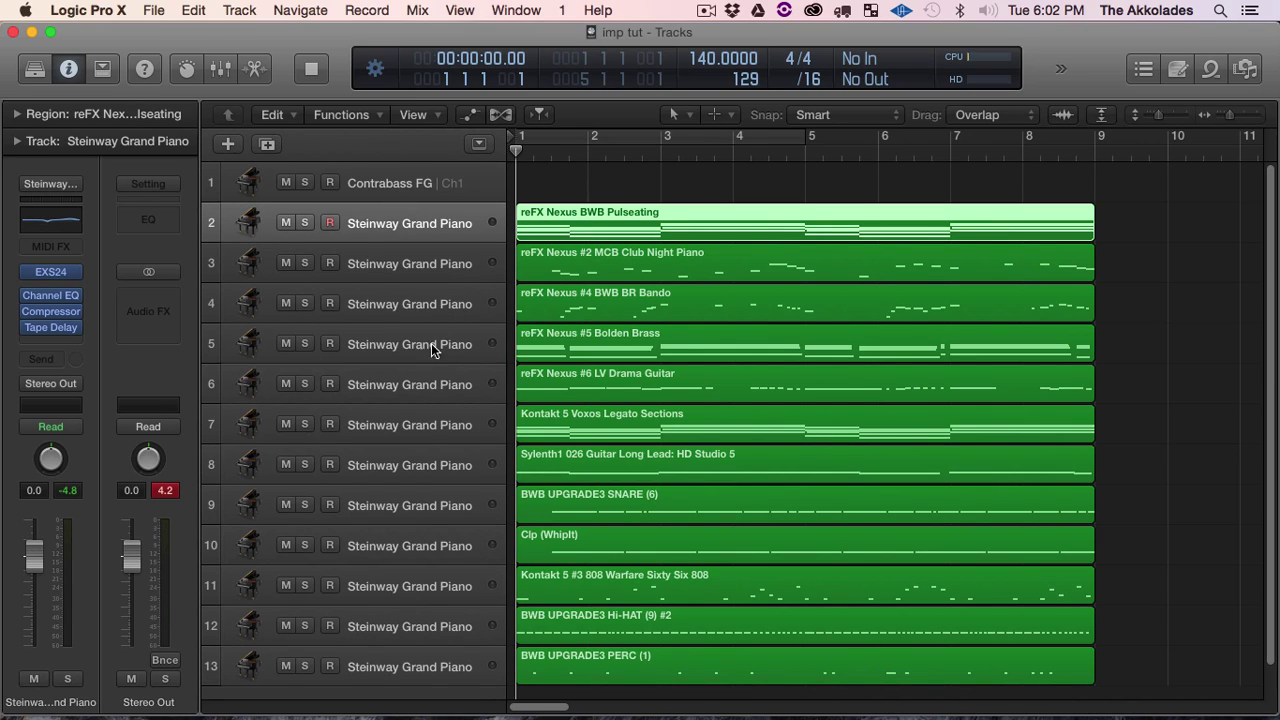
click(427, 385)
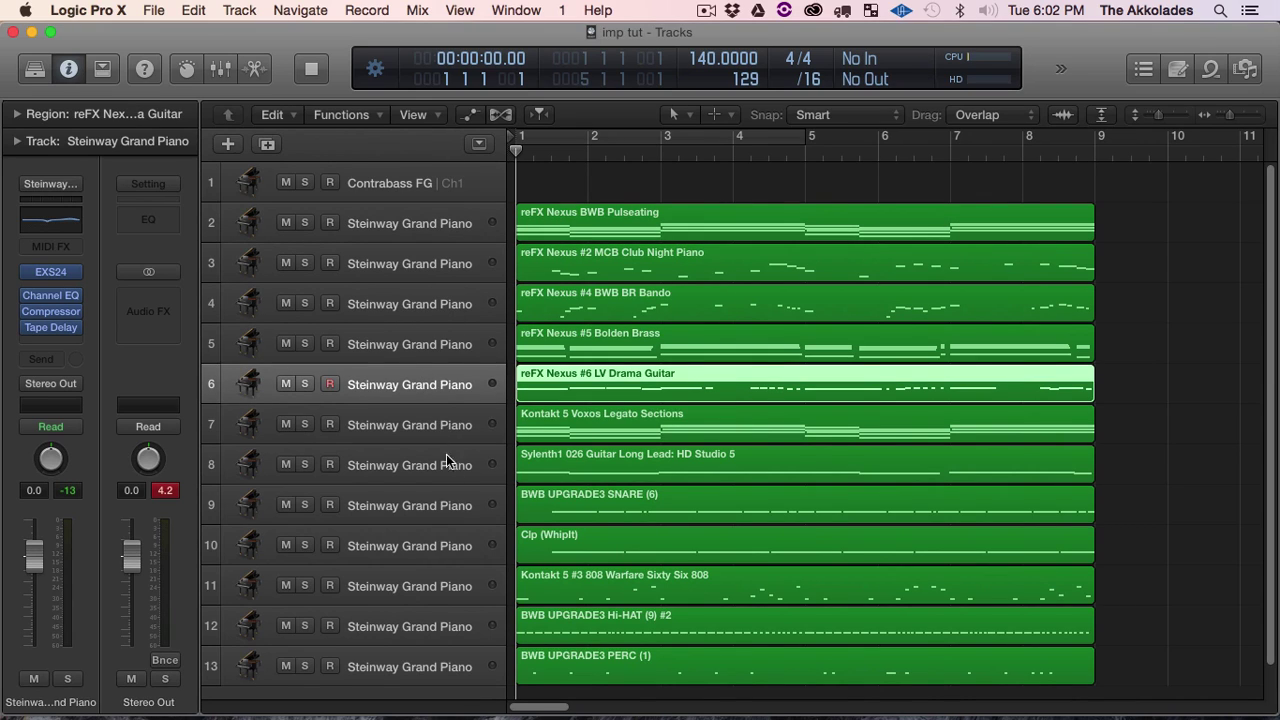
drag(435, 586, 431, 455)
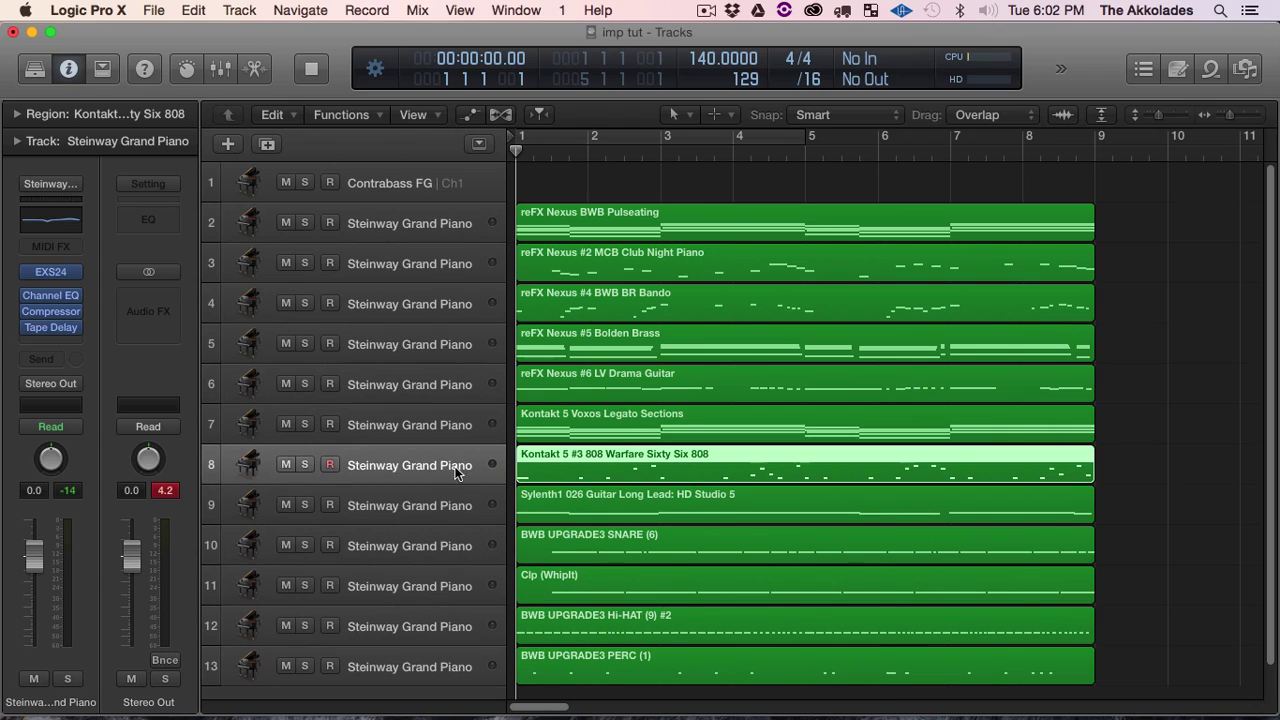
click(422, 652)
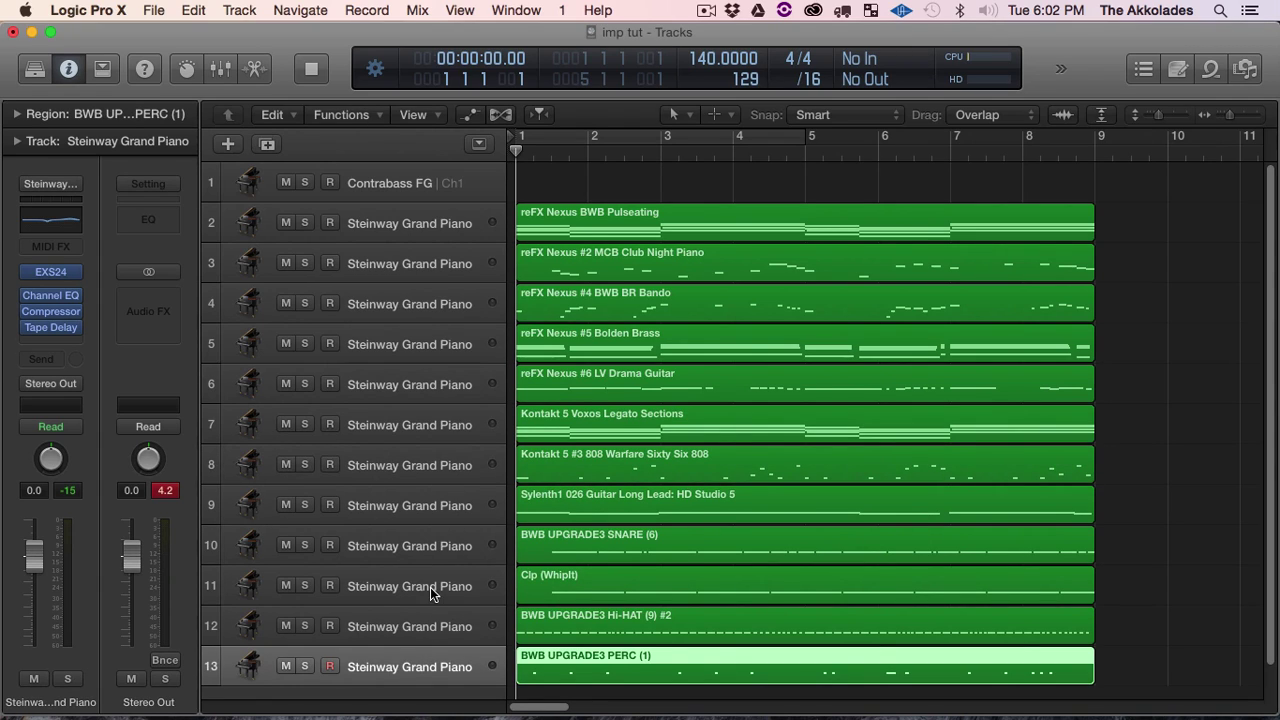
Move drum tracks 10–13 up beneath the Contrabass FG track
shift+click(437, 545)
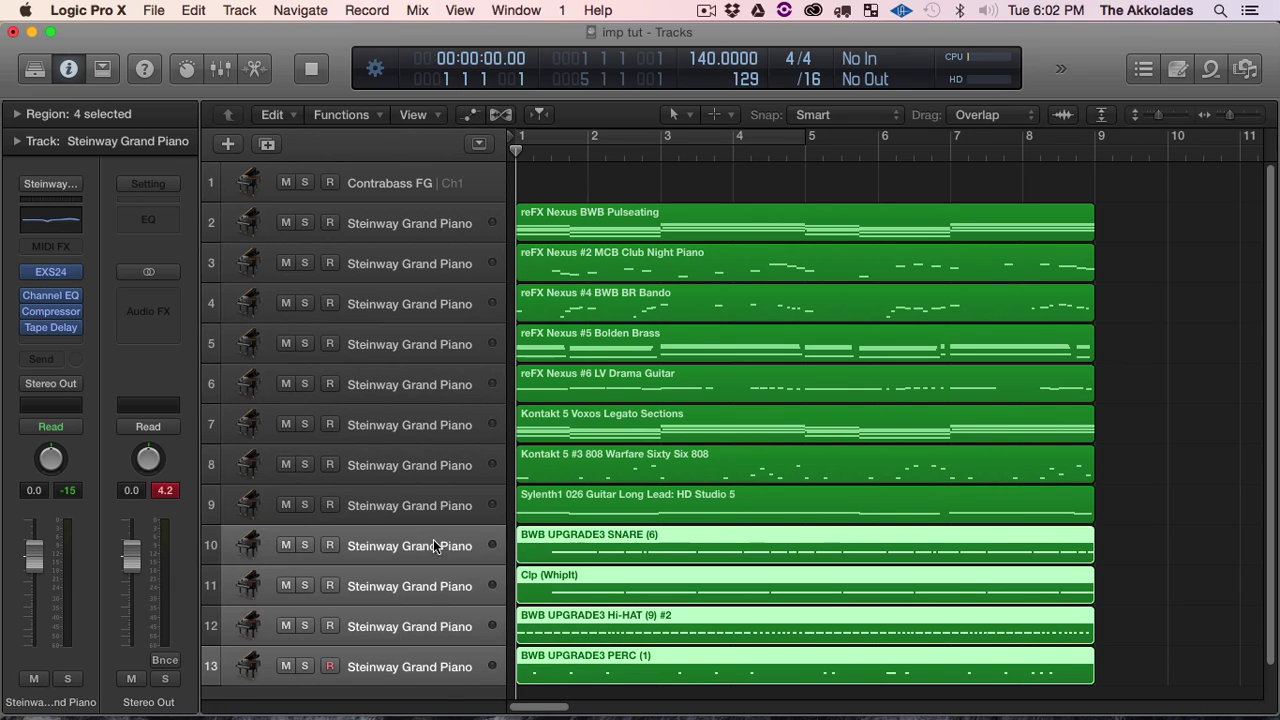
drag(417, 535, 435, 202)
click(424, 384)
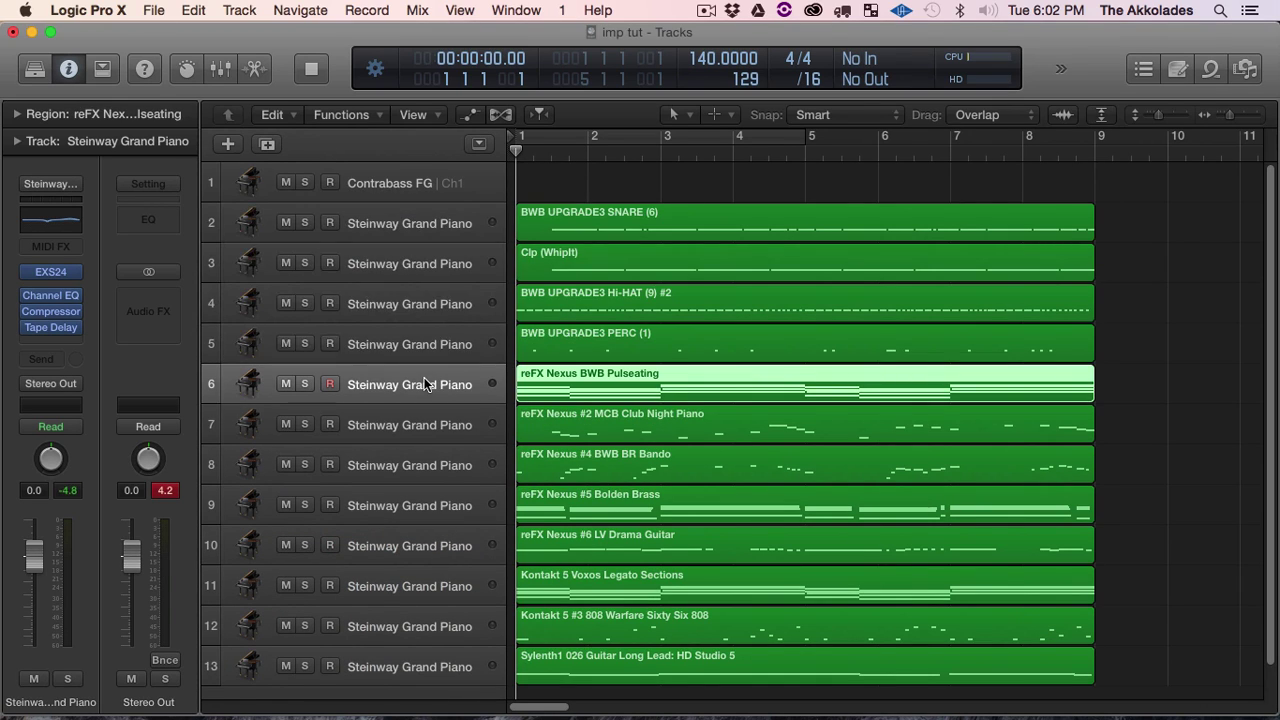
Add four empty instrument tracks, Inst 13–16, below Contrabass FG and save the project
click(410, 190)
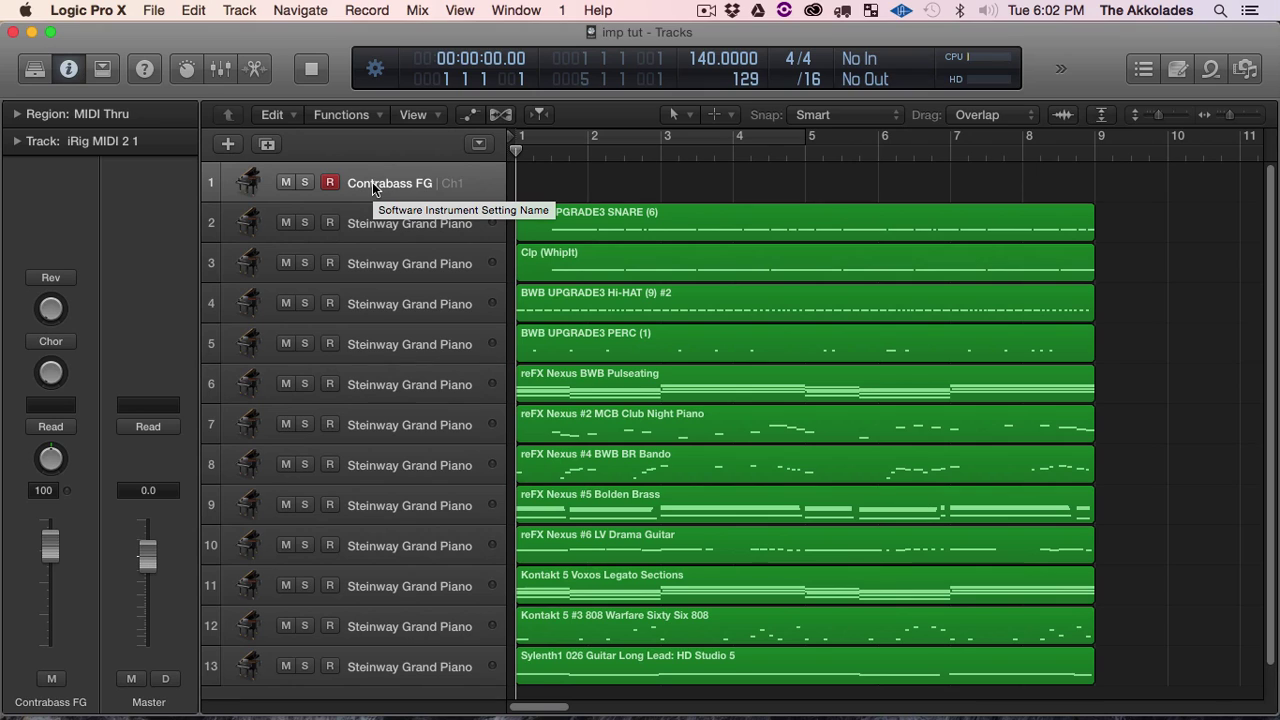
key(alt+super+s)
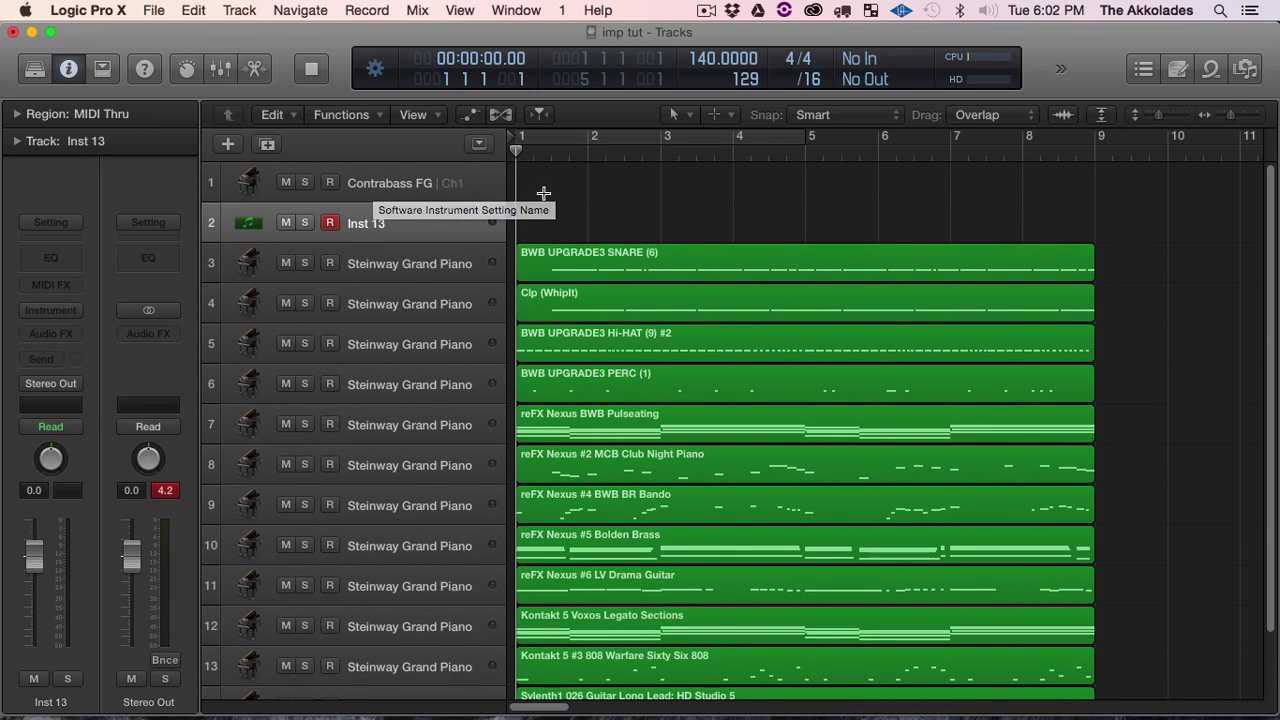
key(alt+super+s)
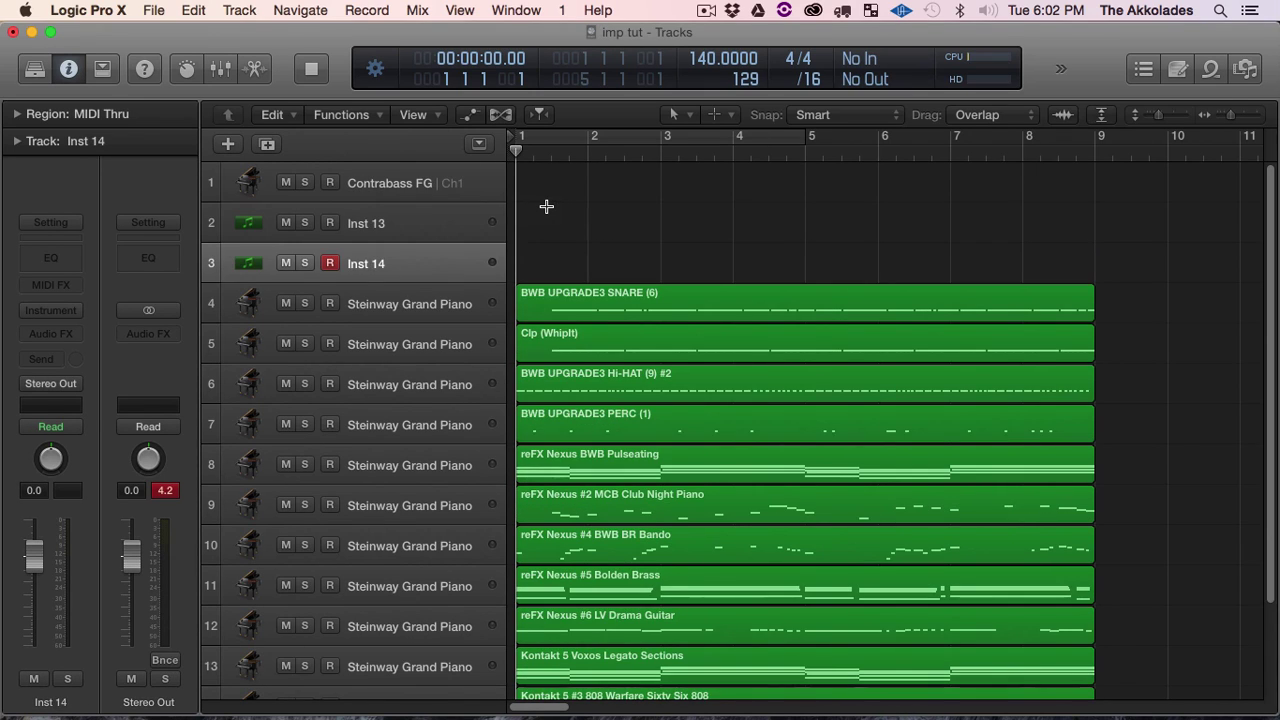
key(alt+super+s)
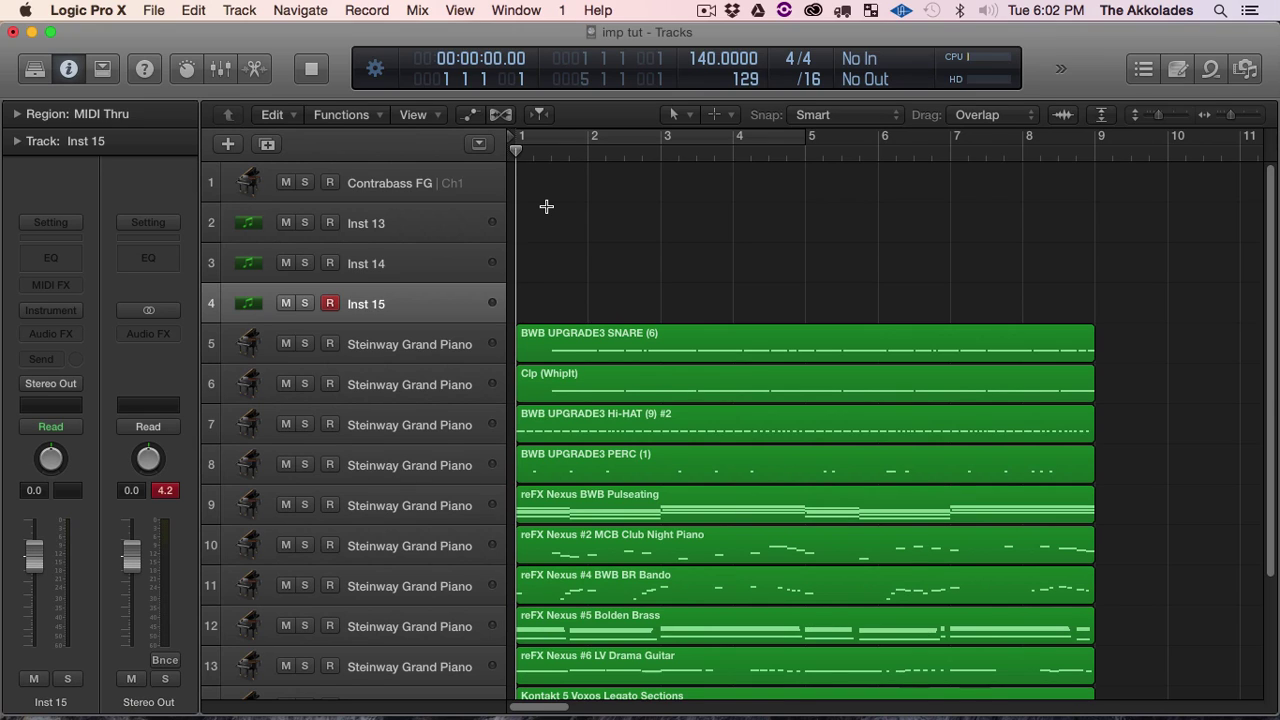
key(alt+super+s)
click(399, 216)
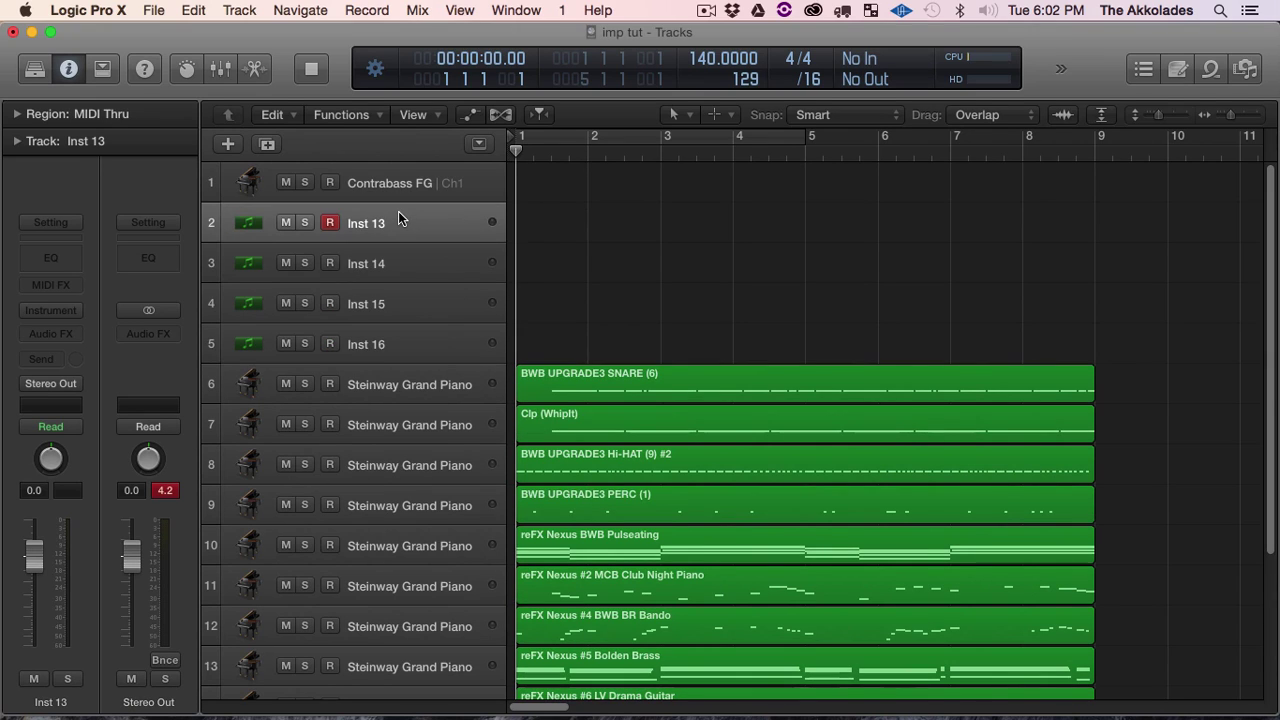
key(super+s)
Check the SNARE, Clp (WhipIt), Hi-HAT and PERC (1) regions one by one
click(550, 383)
click(562, 418)
click(584, 467)
click(592, 510)
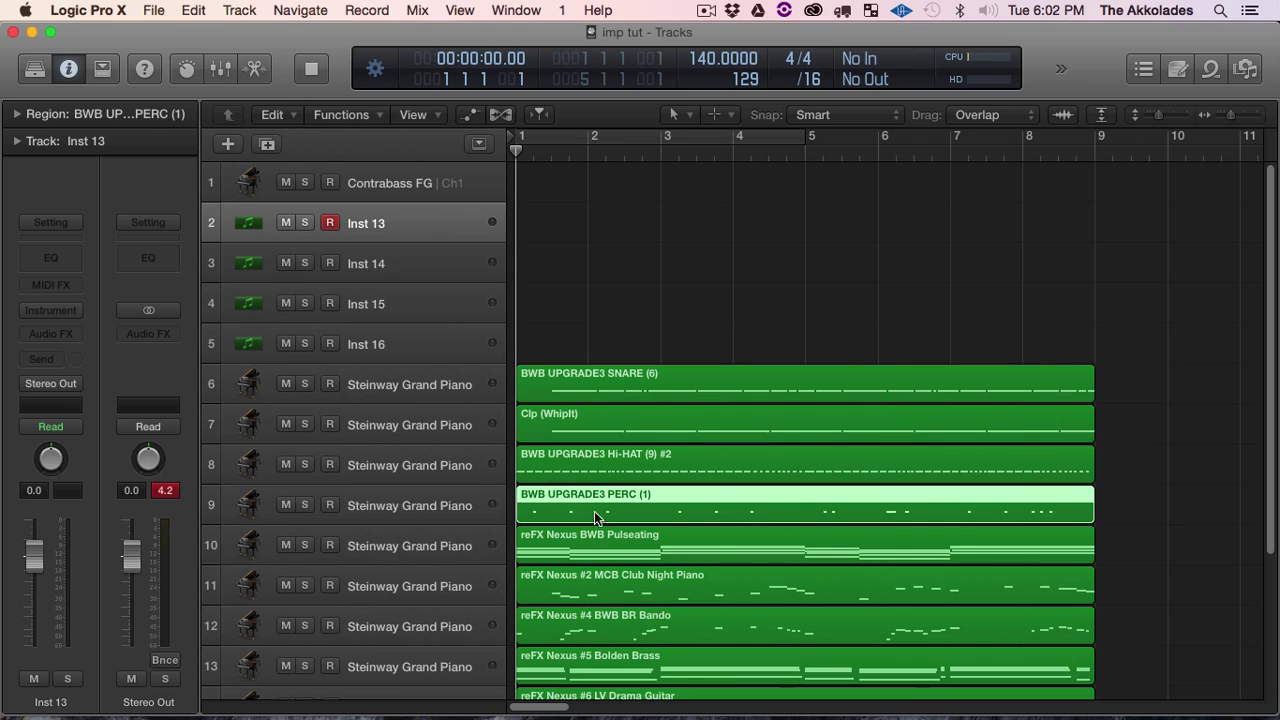
click(591, 465)
click(591, 415)
click(586, 381)
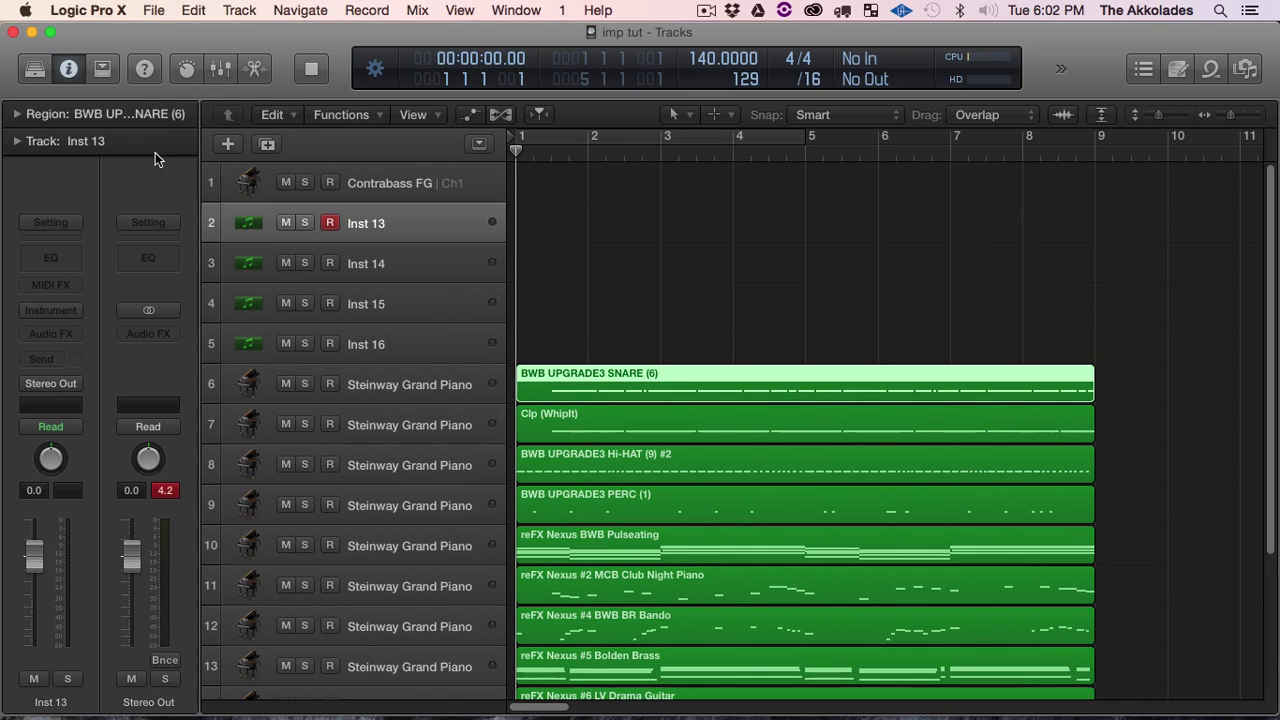
Load Battery 4 in mono as the instrument on Inst 13
click(63, 306)
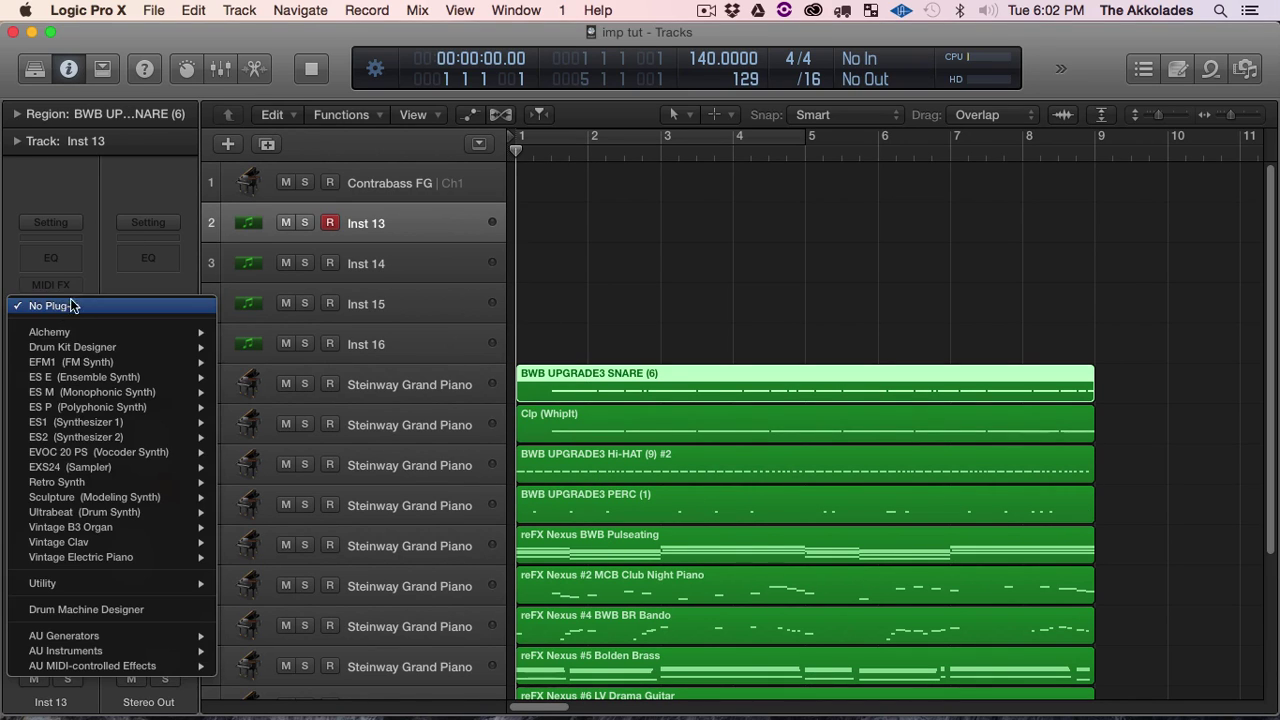
mouse_move(100, 651)
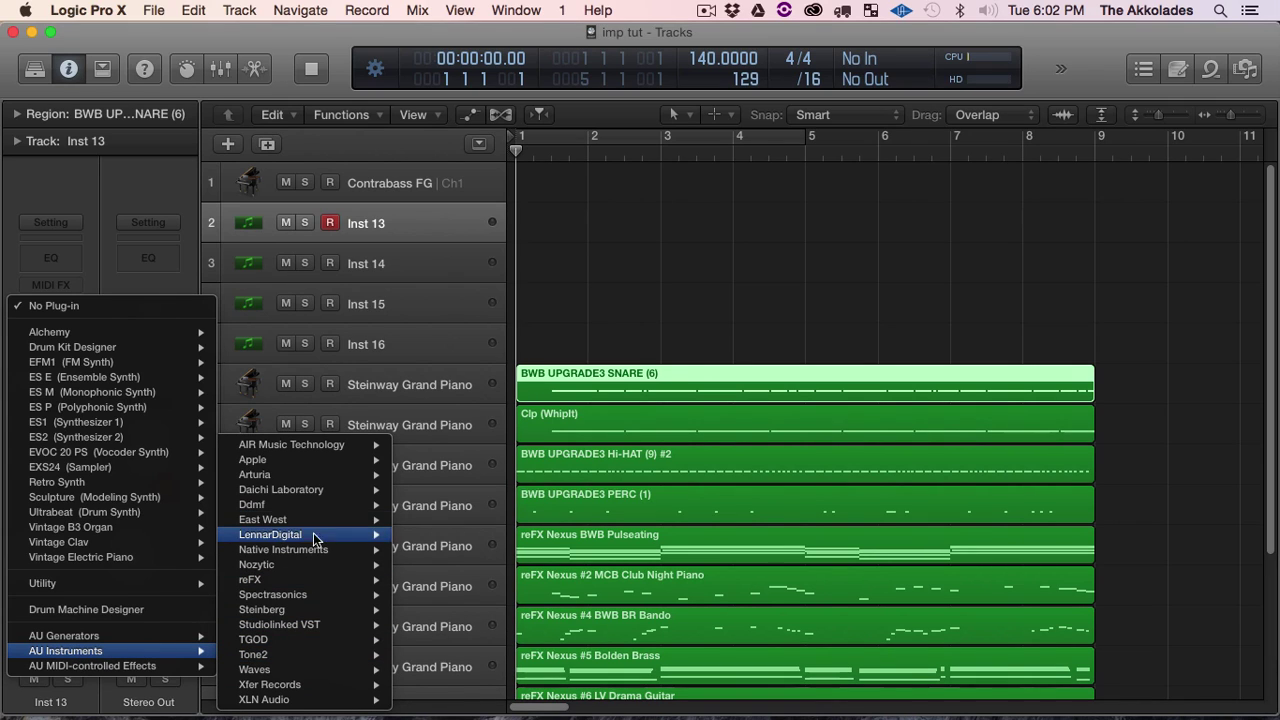
mouse_move(330, 538)
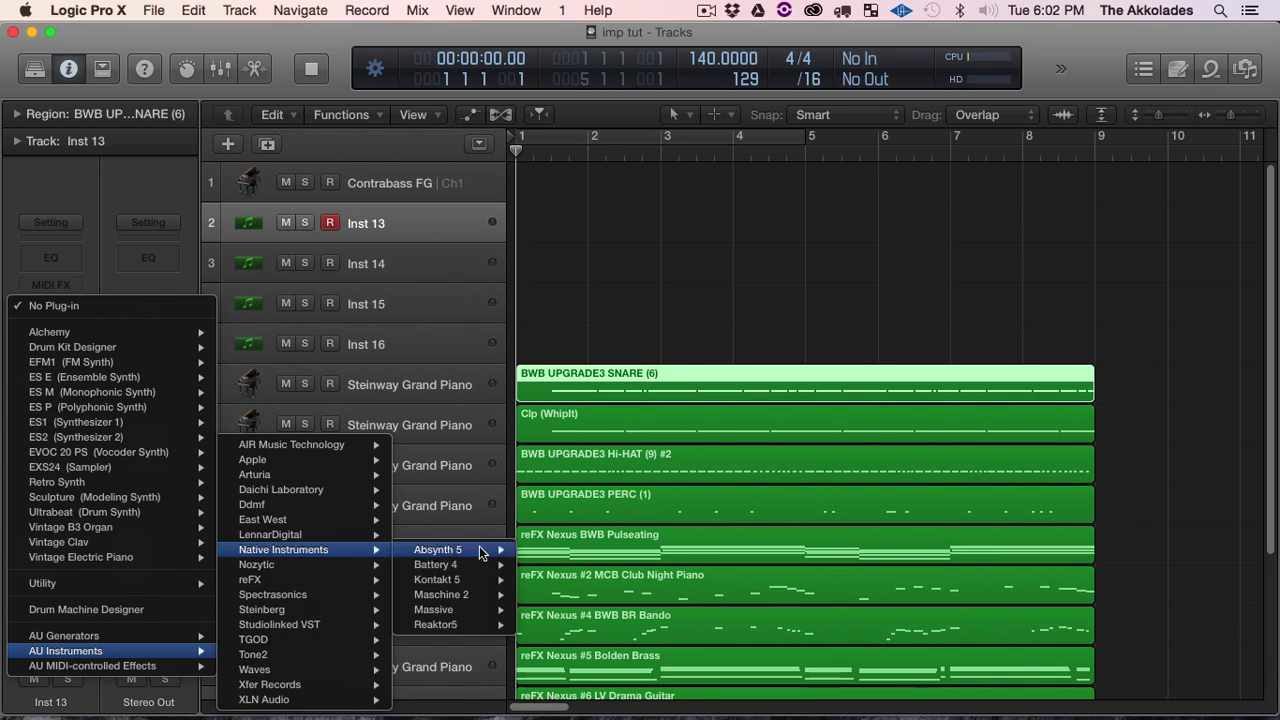
mouse_move(483, 568)
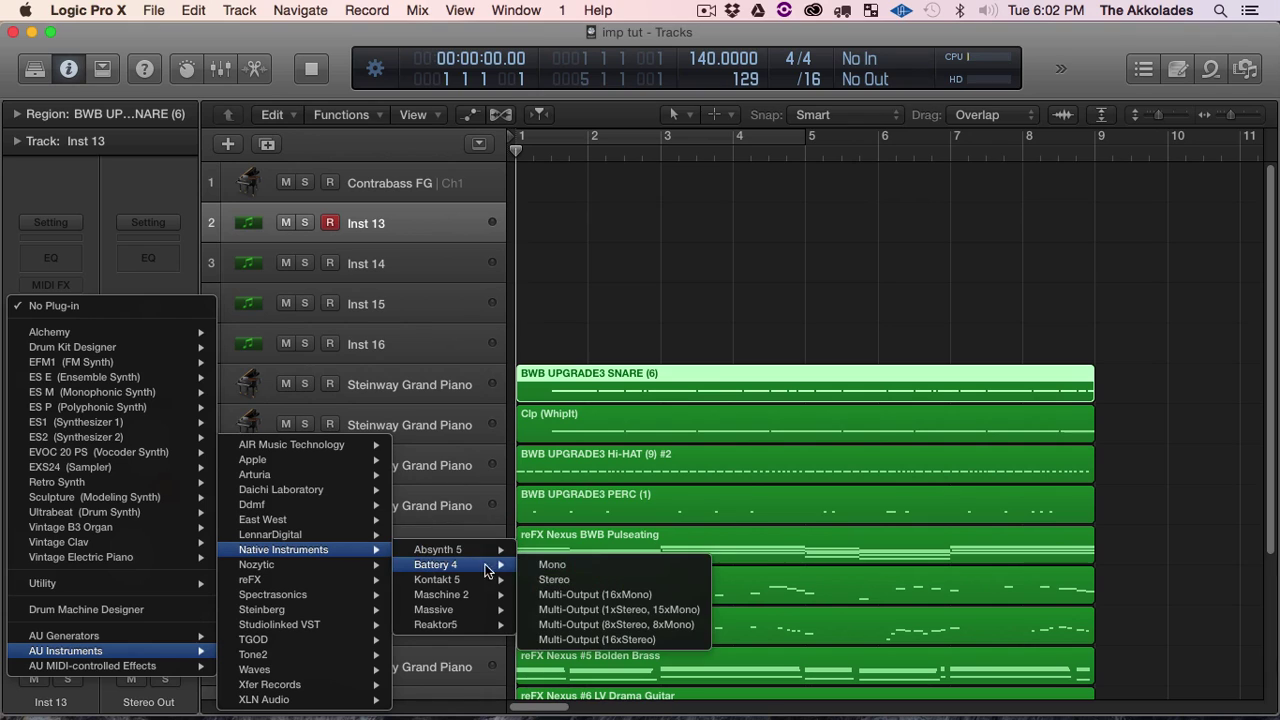
click(576, 568)
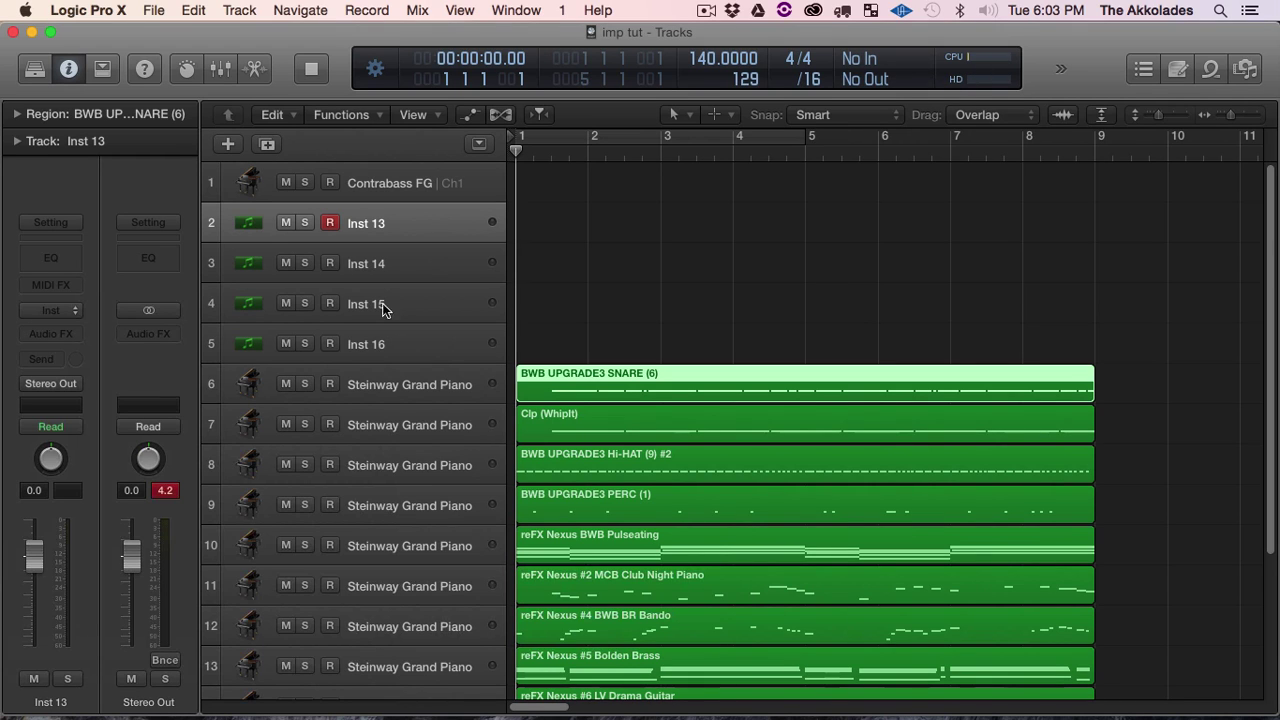
Show Inst 13's Battery window and move it aside to reveal the tracks
key(v)
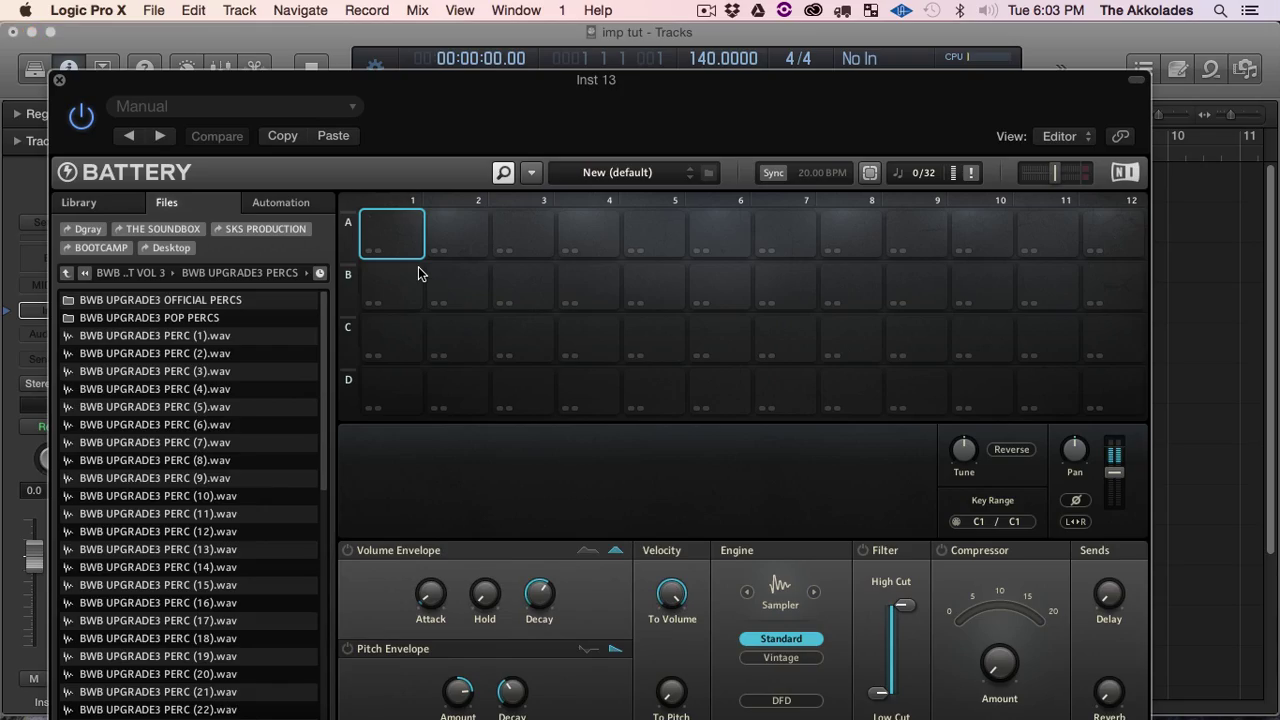
click(1136, 79)
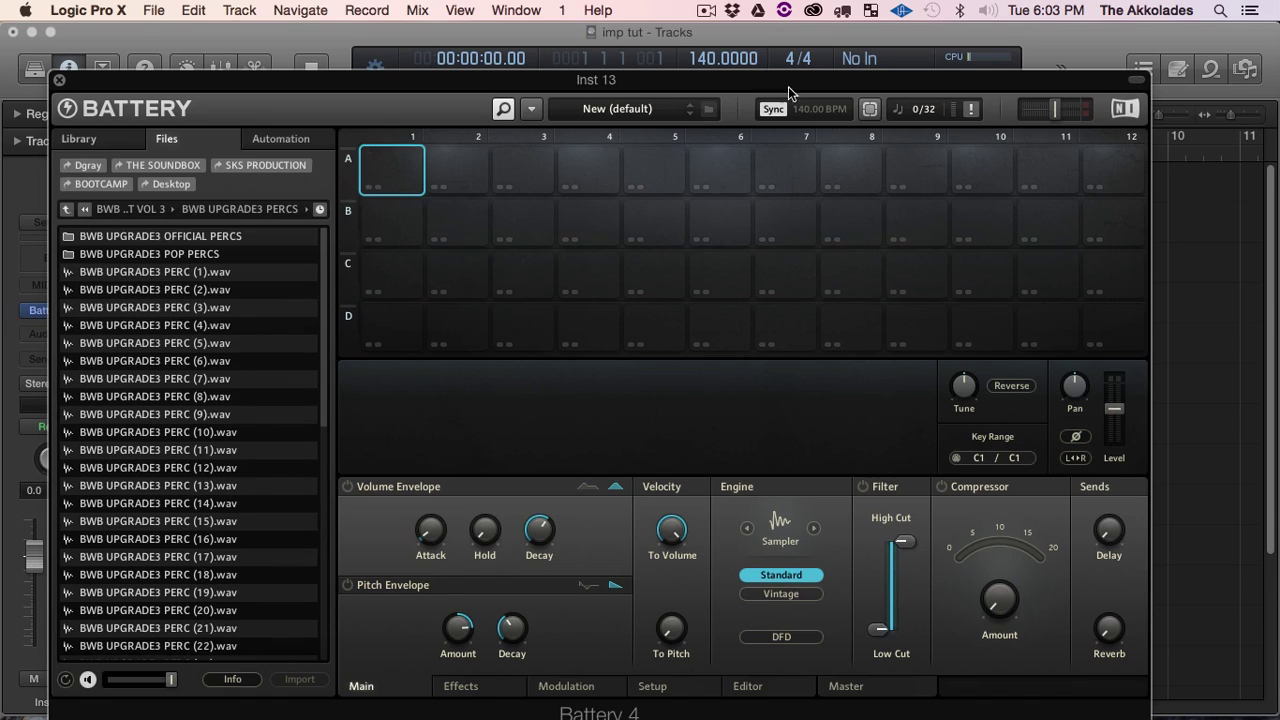
drag(541, 87, 1212, 140)
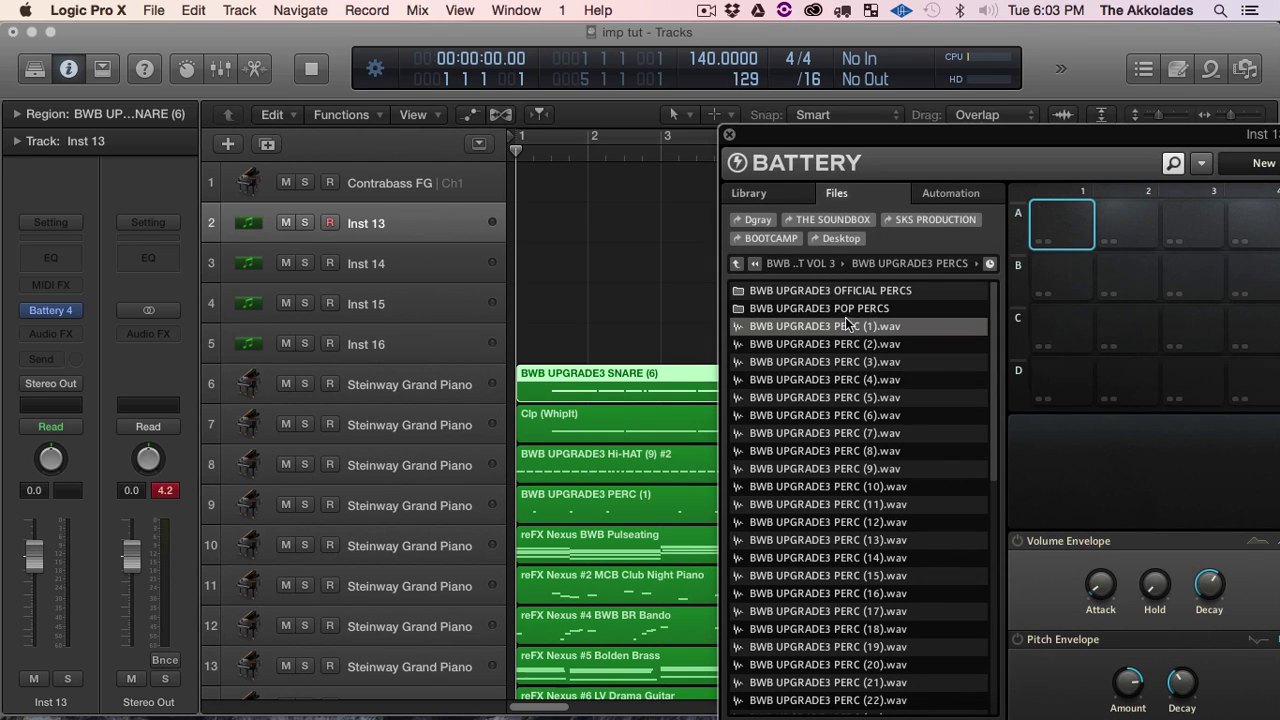
Load SNARE (6).wav from the BWB UPGRADE3 SNARES folder into pad A1
click(736, 263)
double_click(860, 505)
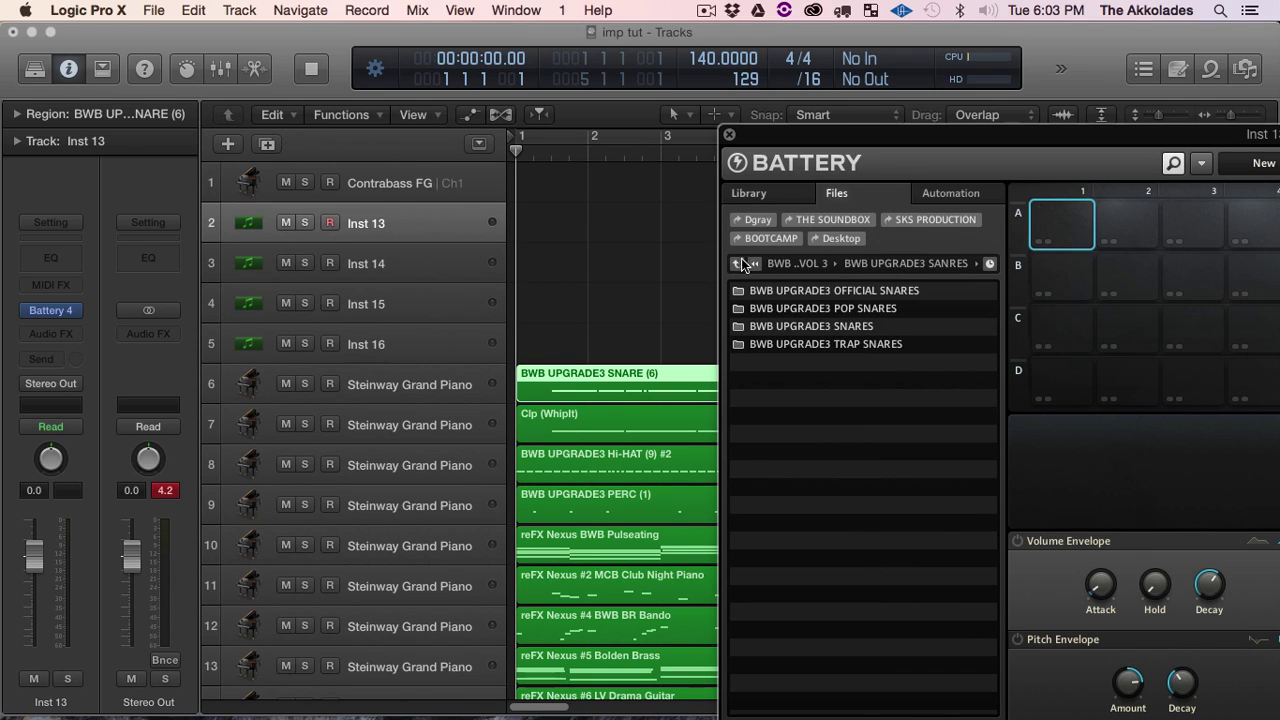
click(802, 292)
double_click(865, 327)
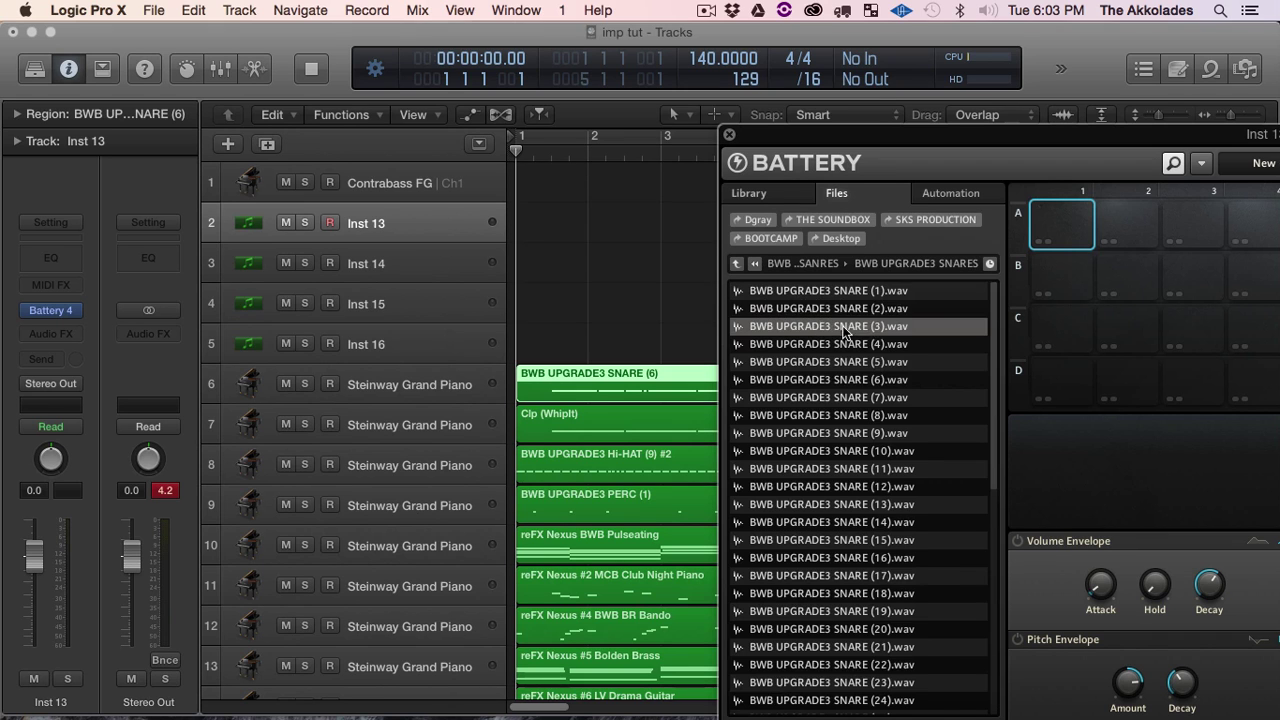
double_click(883, 383)
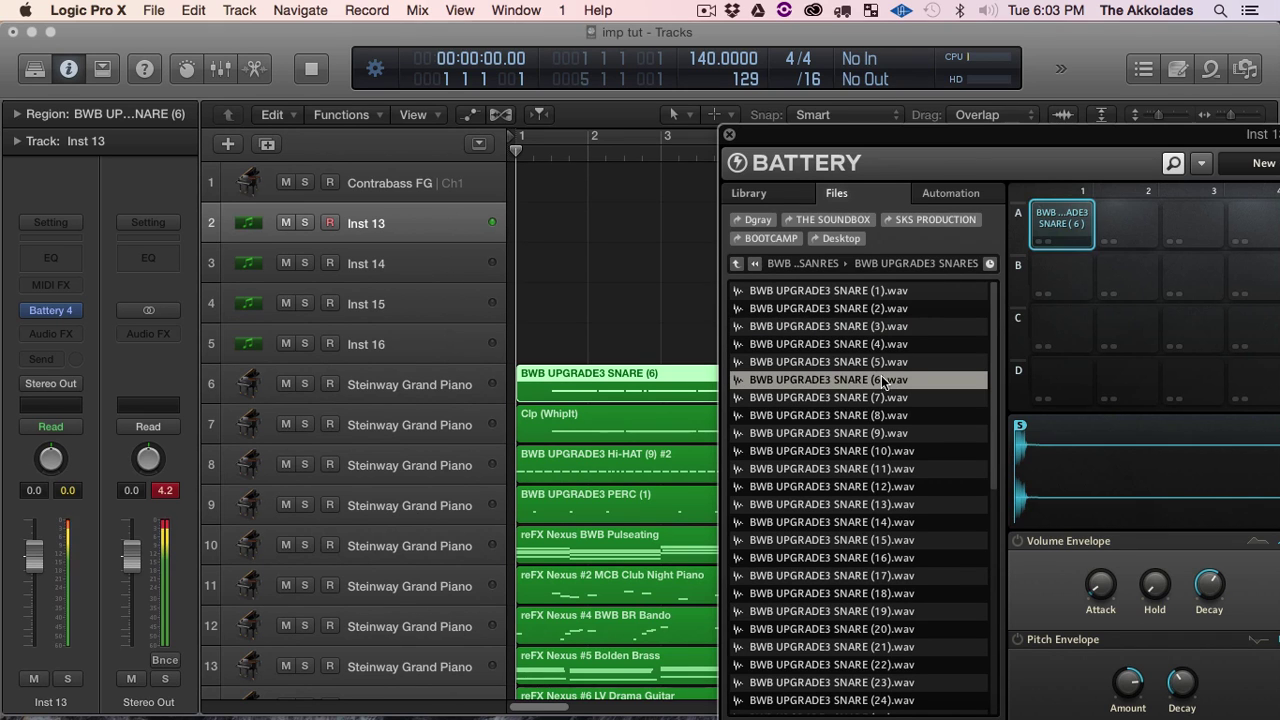
drag(981, 139, 301, 57)
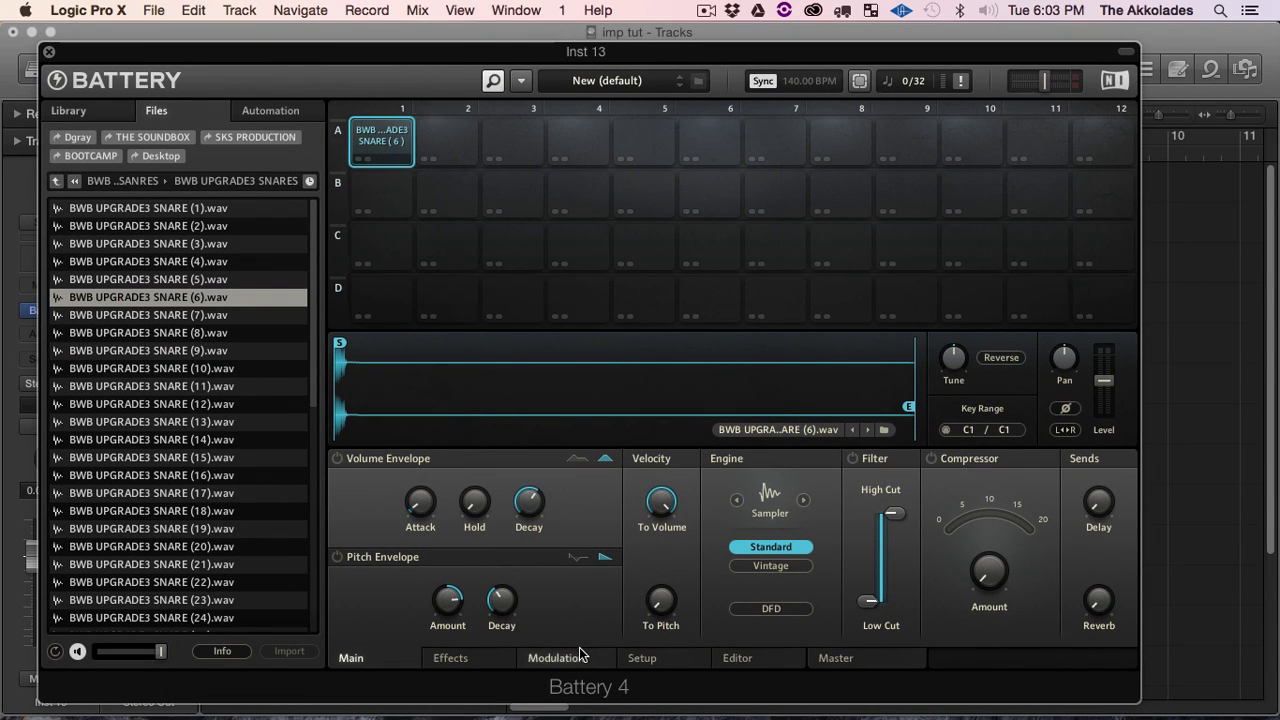
Audition the SNARE (6) sample loaded on Battery pad A1
click(412, 160)
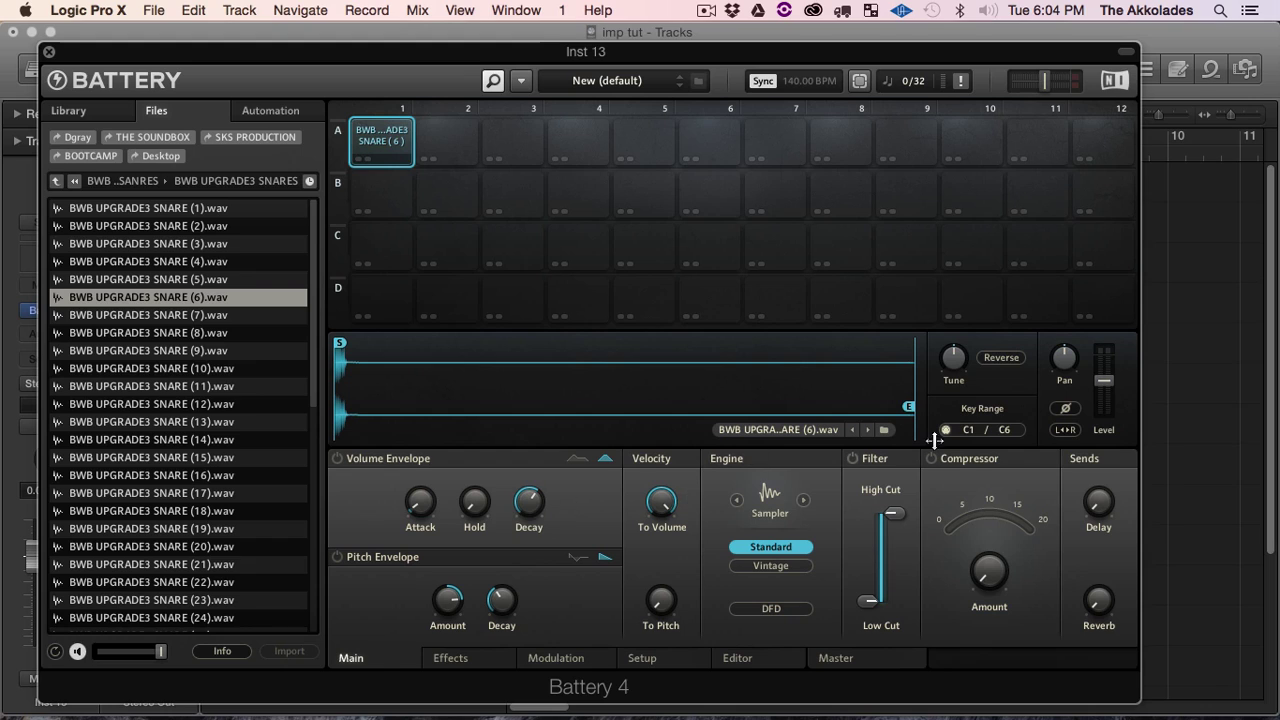
Turn on Key Track and set the snare cell to 1 voice in Battery's Setup page
click(565, 658)
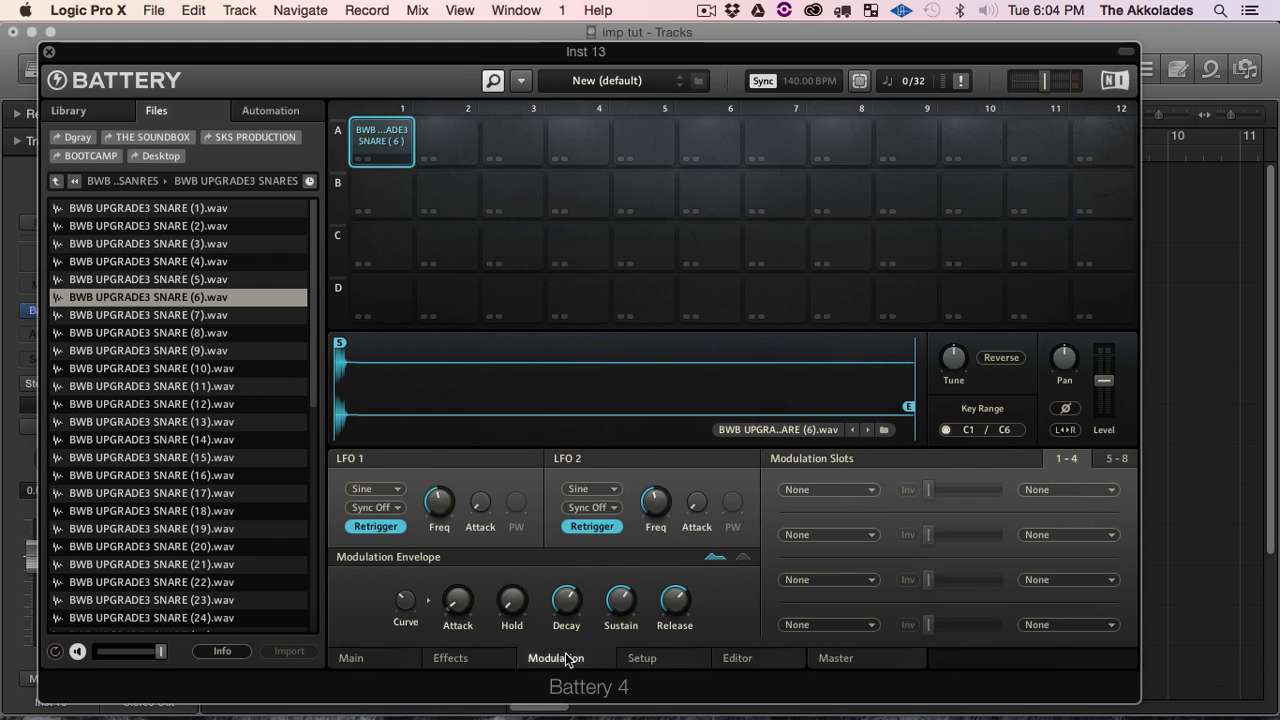
click(648, 660)
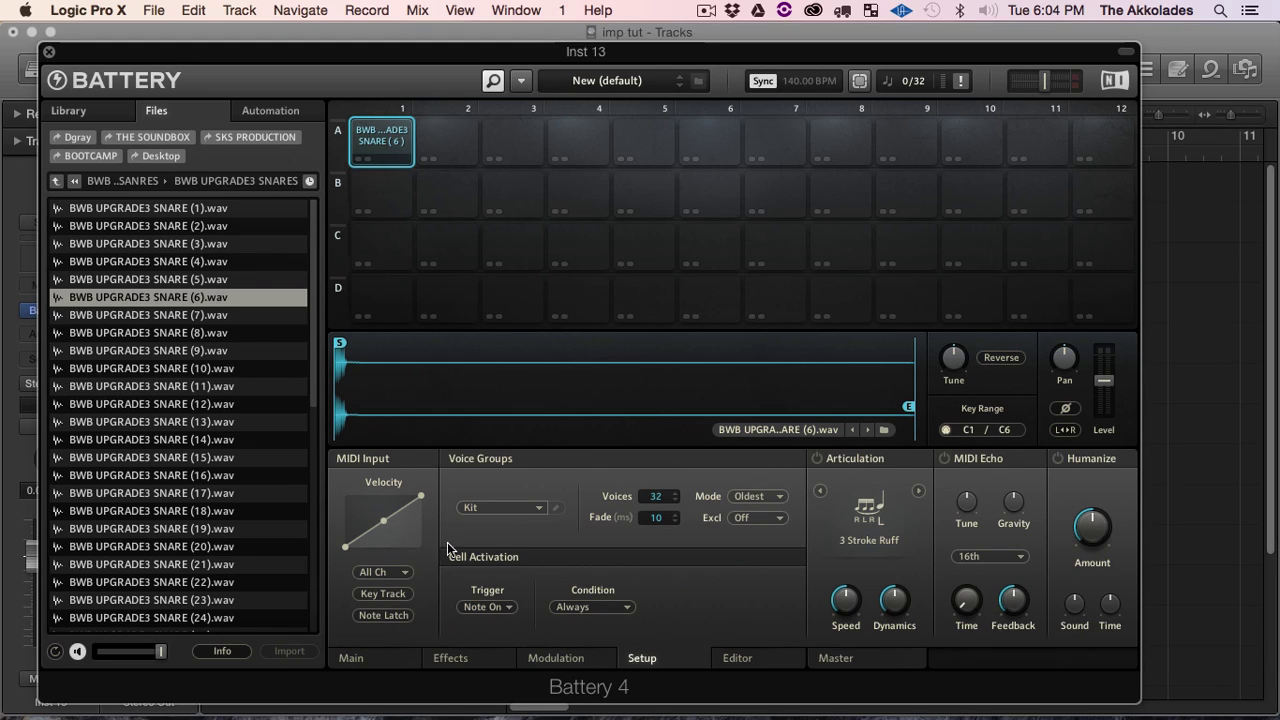
click(383, 593)
drag(680, 500, 652, 556)
drag(655, 491, 651, 532)
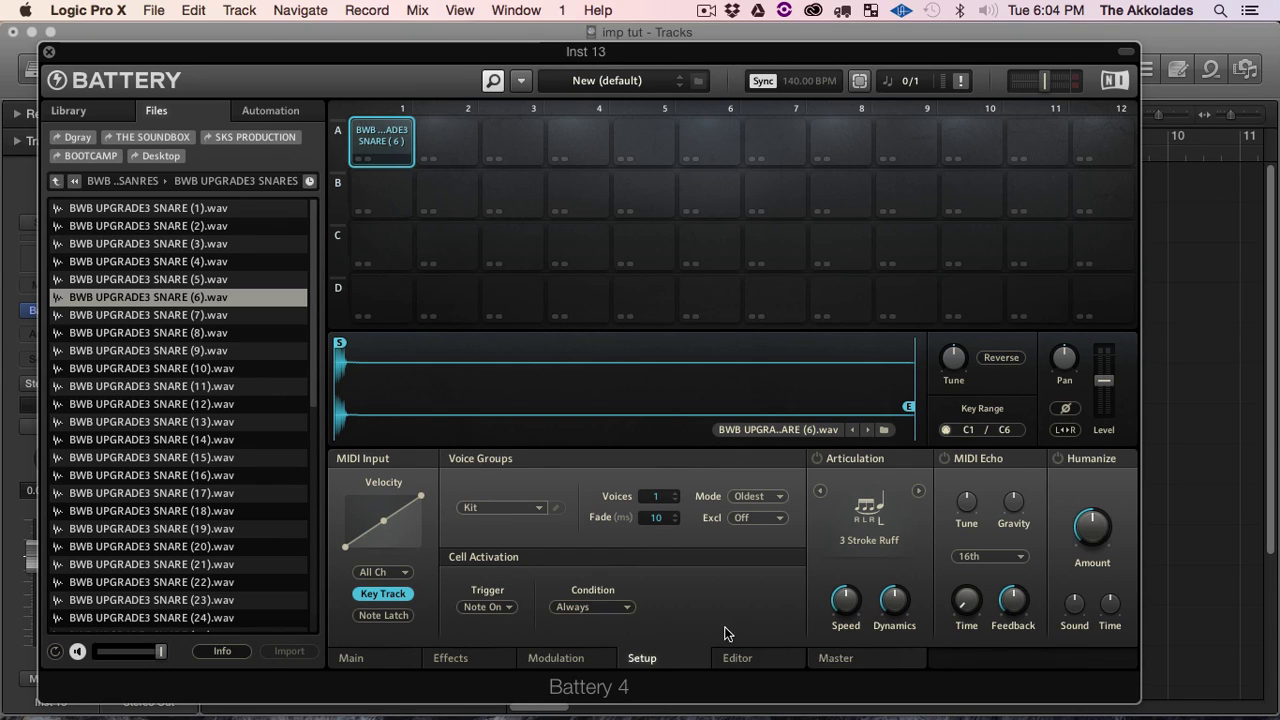
Enable snapping in Battery's sample editor, check the Master page, and close the window
click(750, 658)
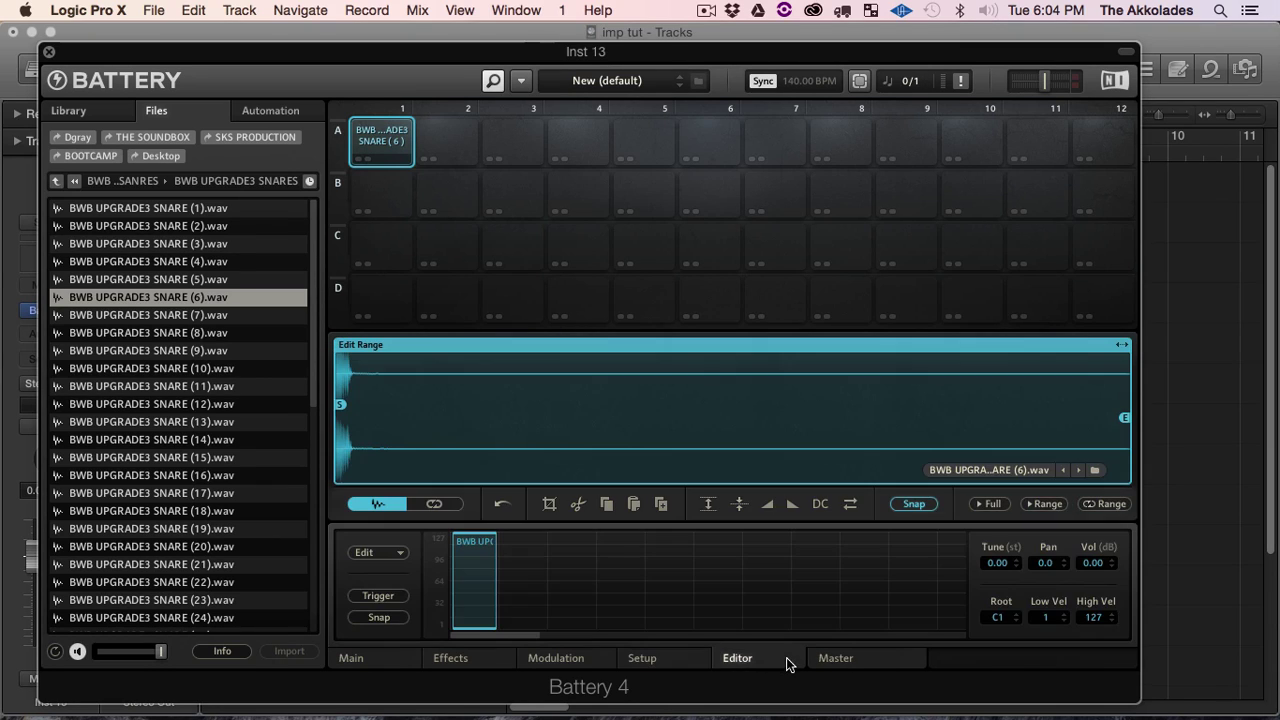
click(379, 617)
click(856, 660)
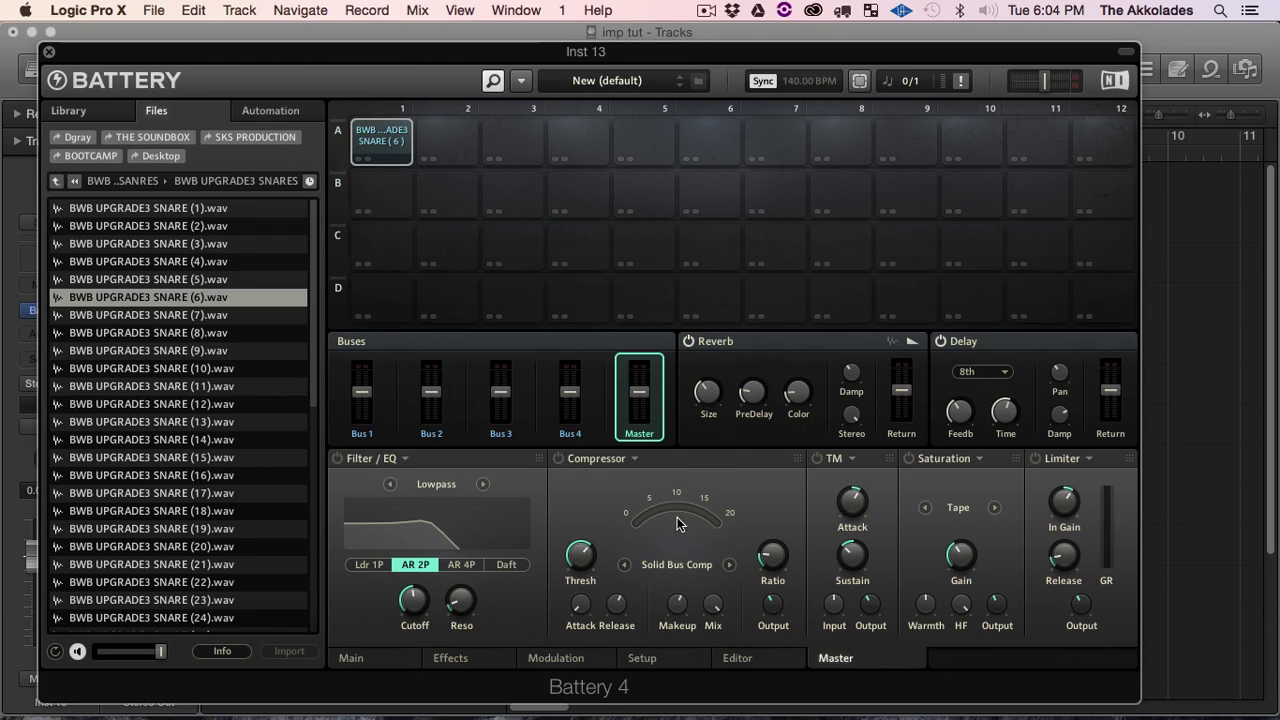
click(743, 660)
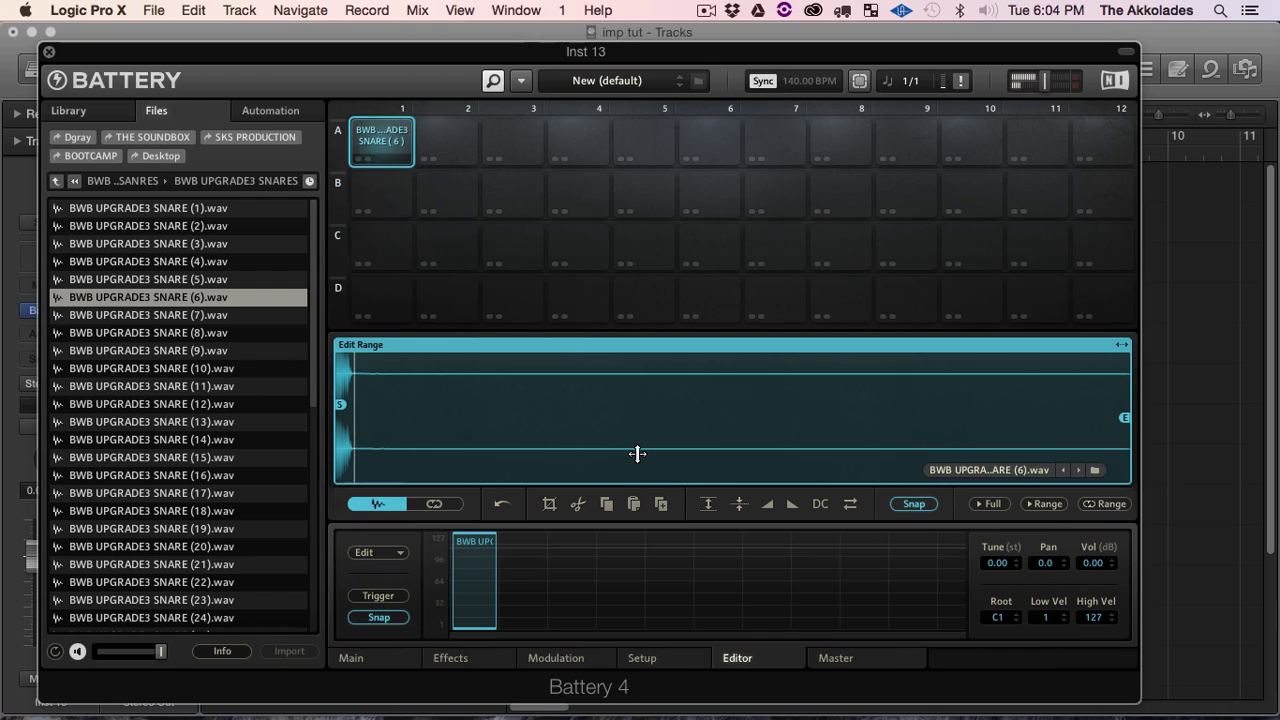
click(49, 52)
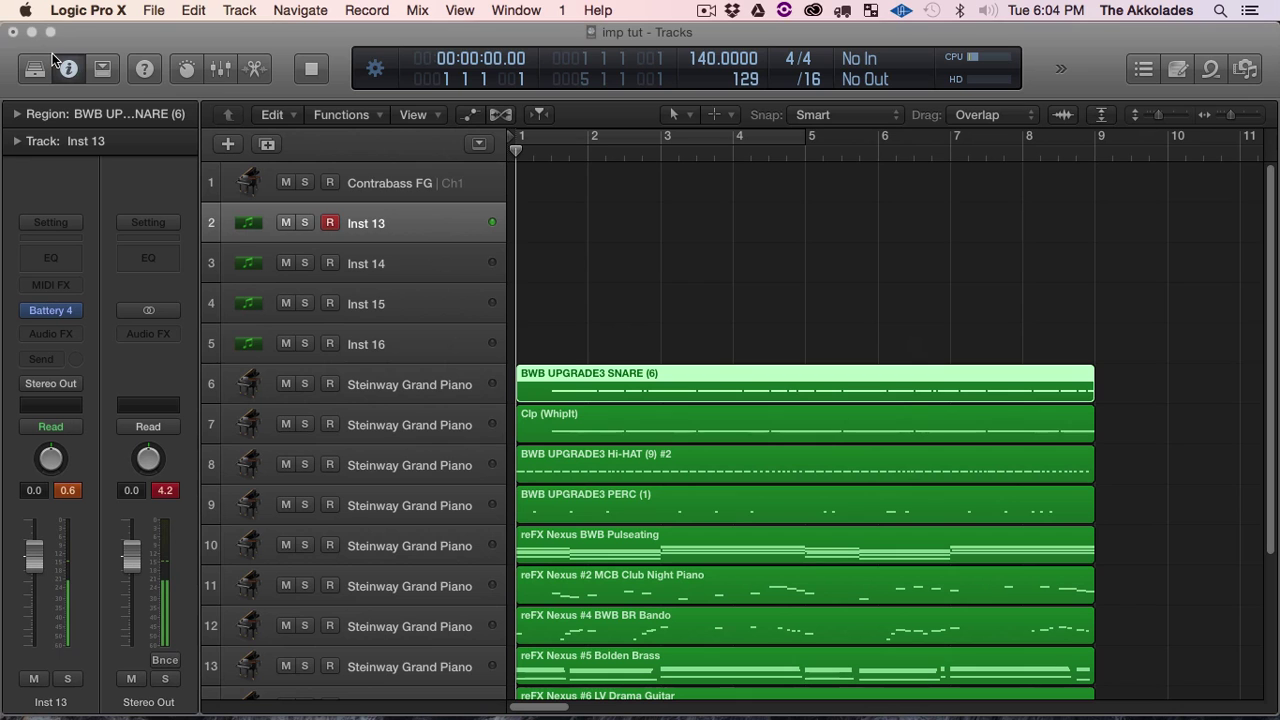
Shrink track heights to fit all tracks and select Inst 13 as the snare's destination
ctrl+alt+click(696, 317)
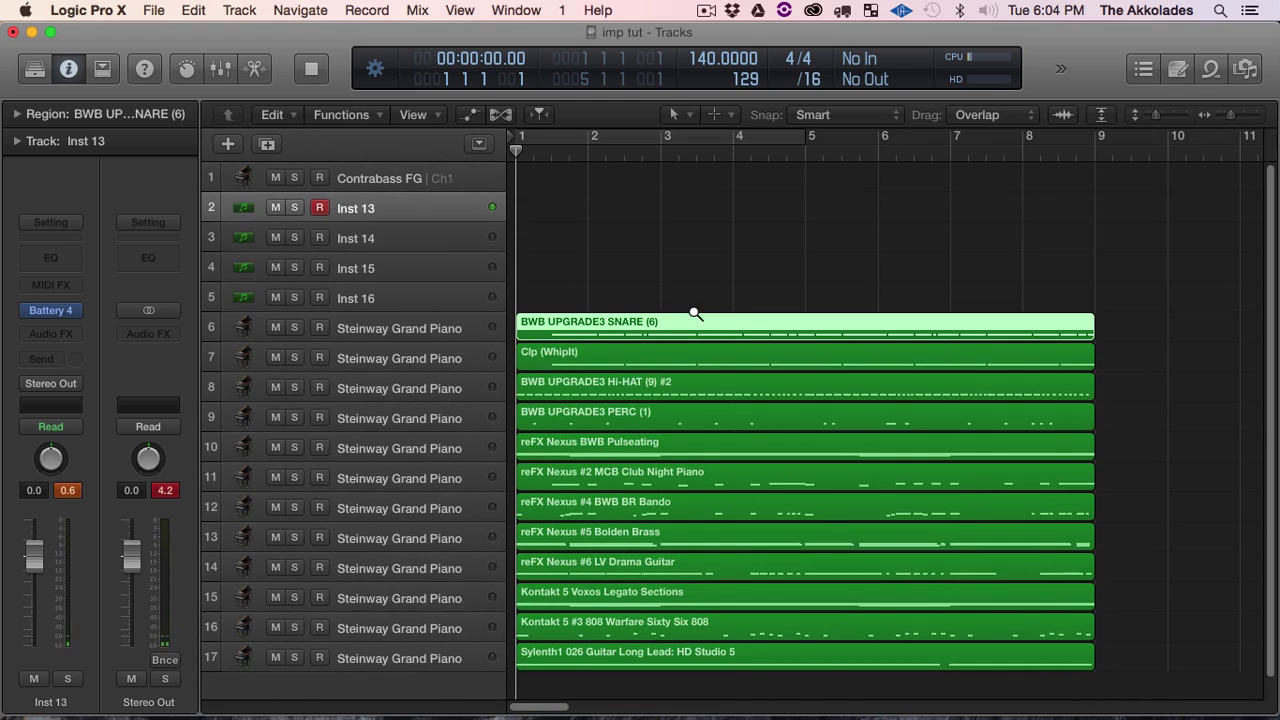
ctrl+alt+click(696, 317)
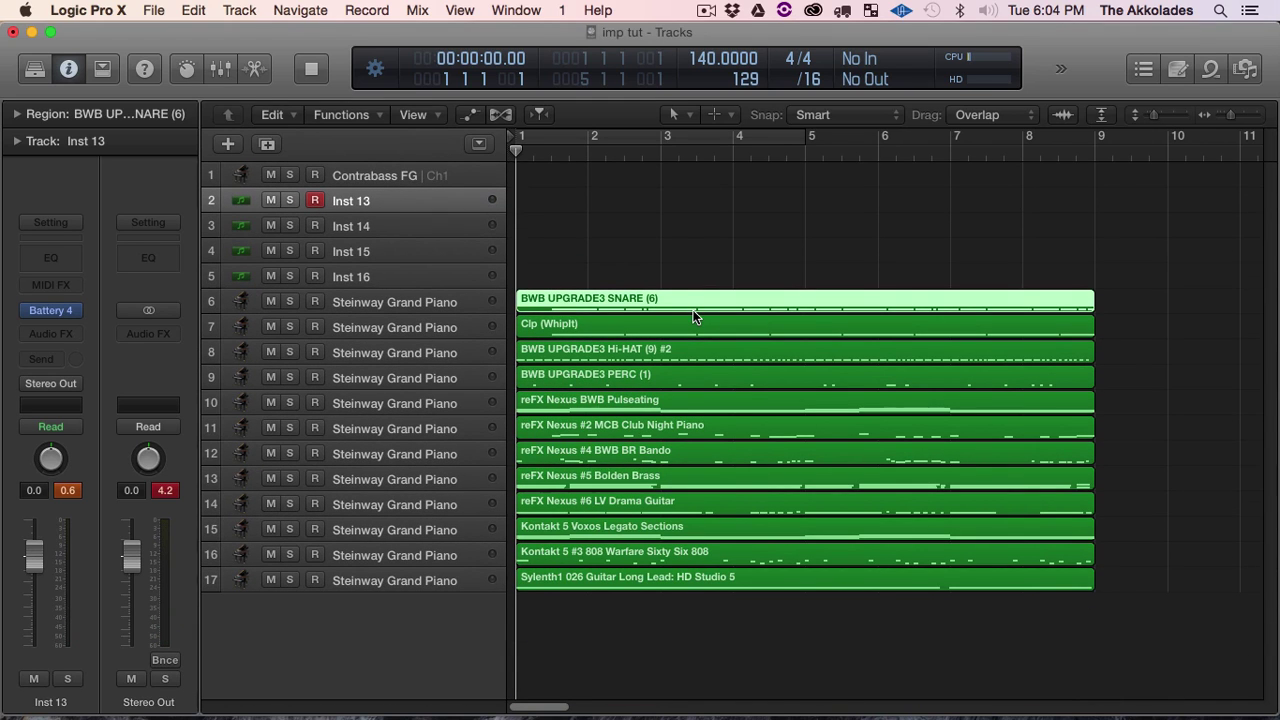
click(376, 224)
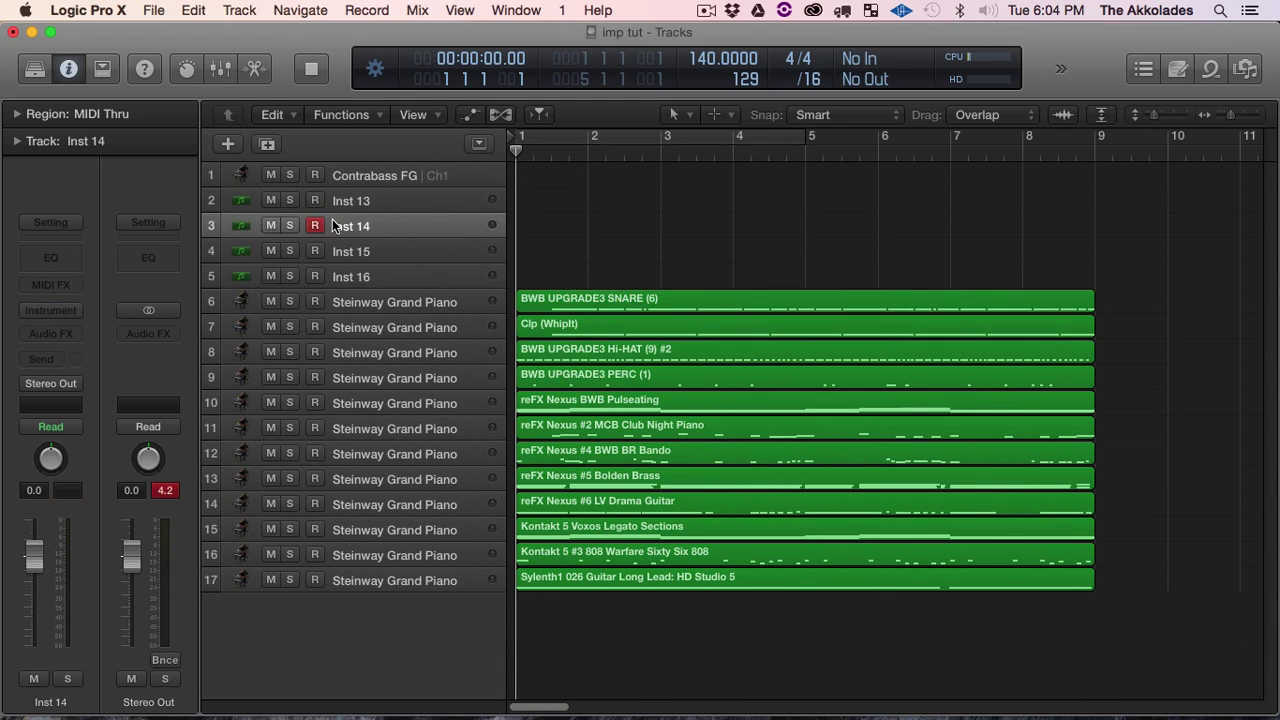
click(378, 203)
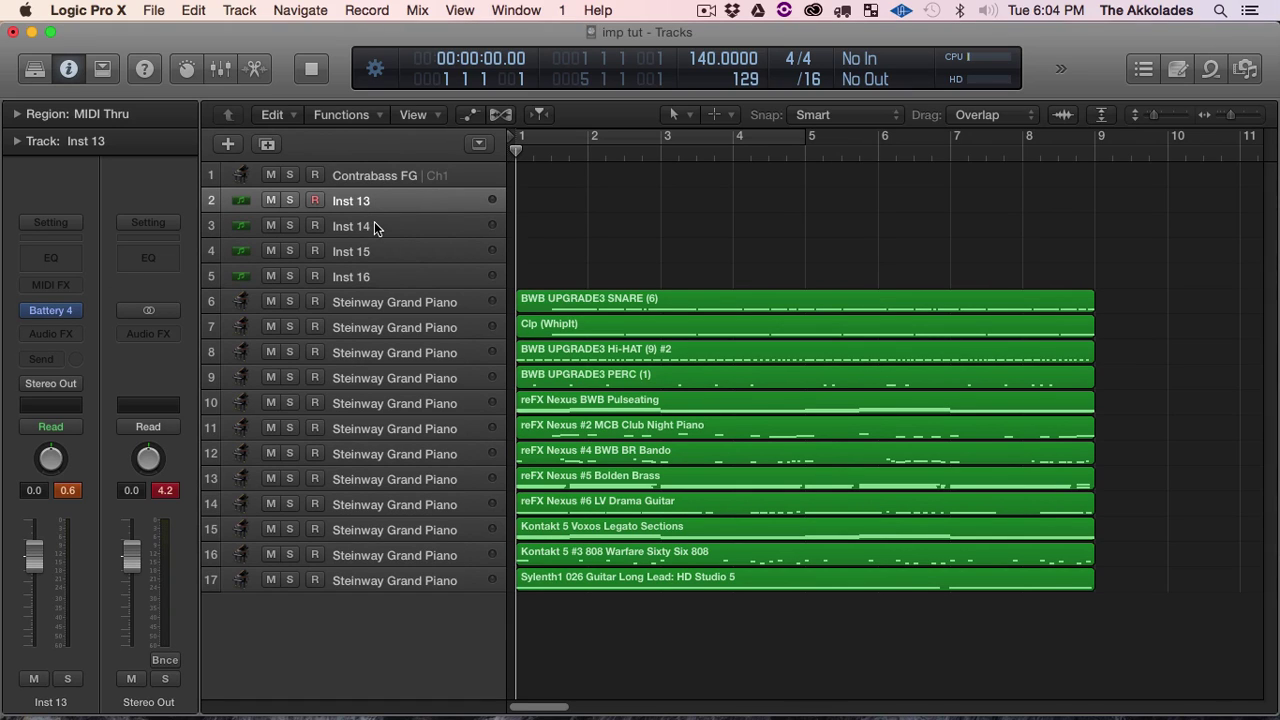
click(556, 371)
click(447, 372)
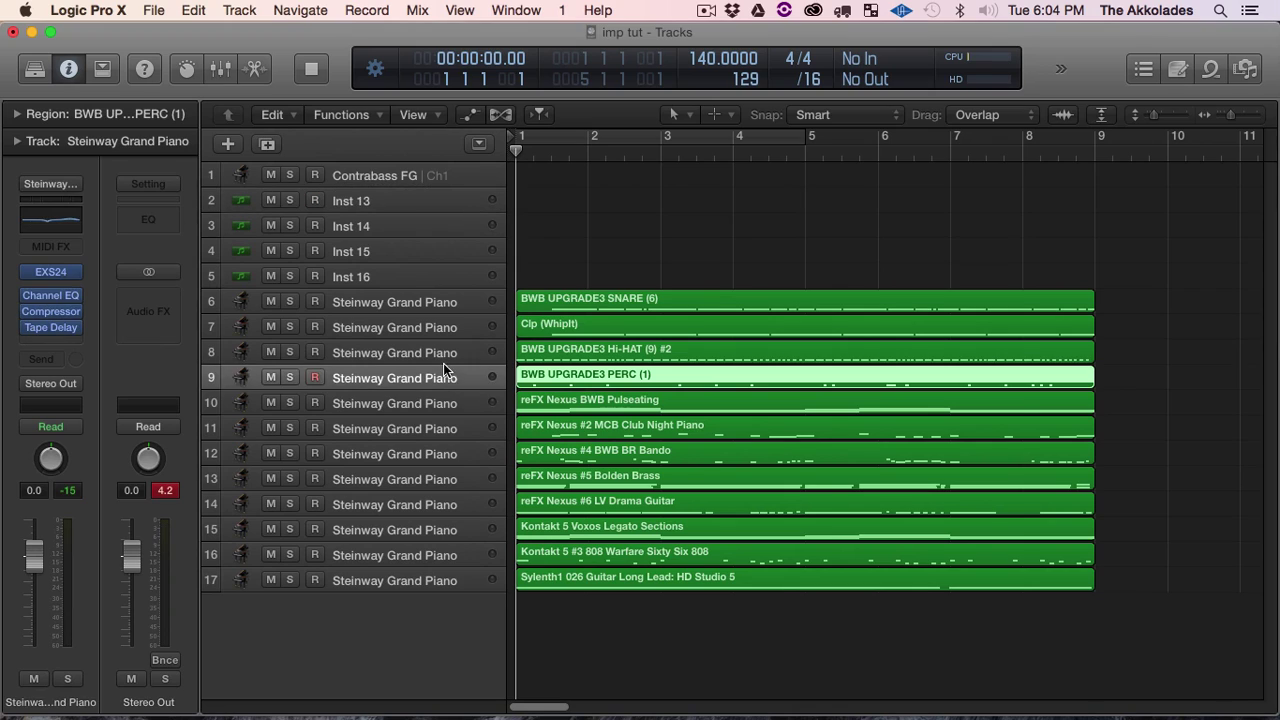
click(418, 394)
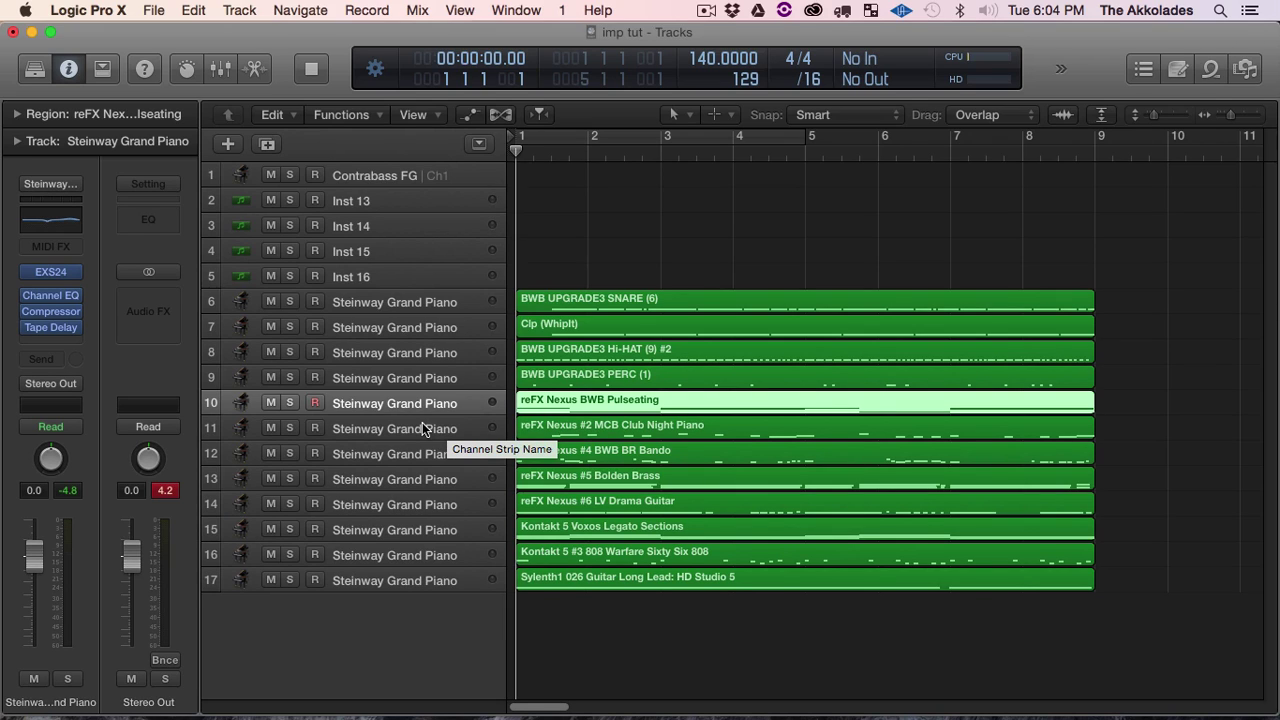
click(389, 199)
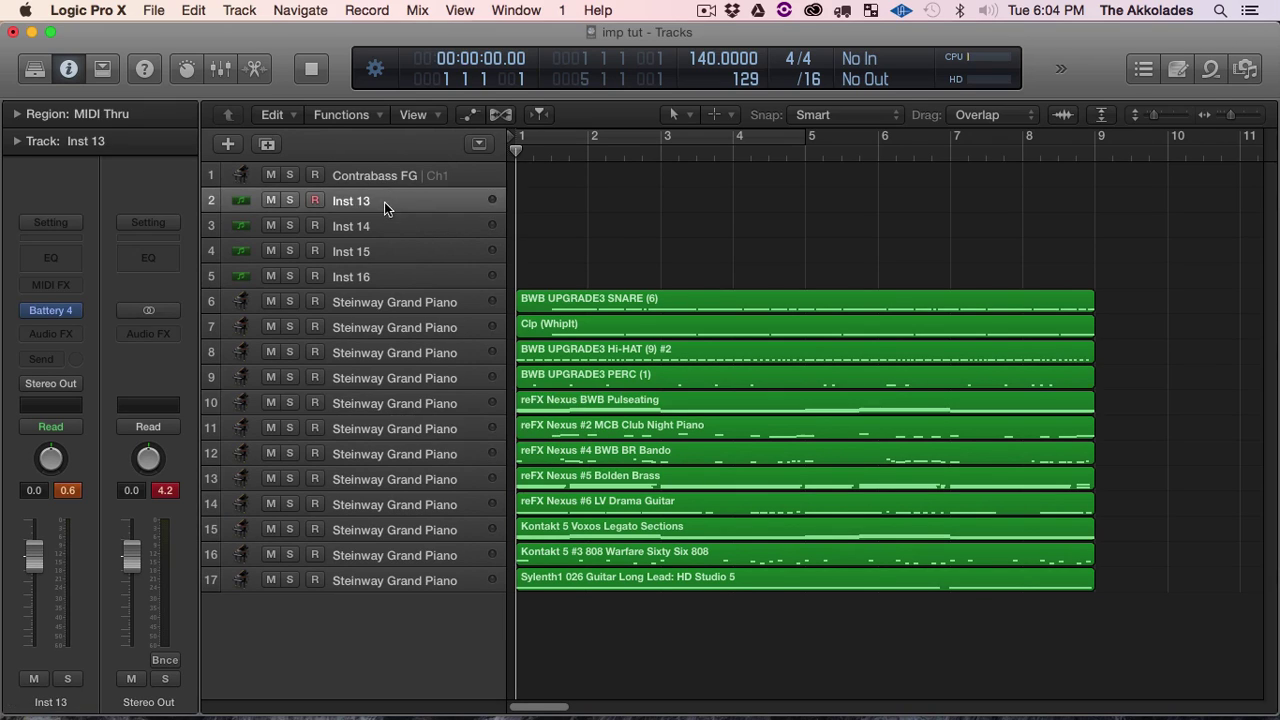
click(376, 217)
click(369, 204)
Move the SNARE (6) region onto Inst 13, solo it, and play it back
drag(589, 301, 577, 210)
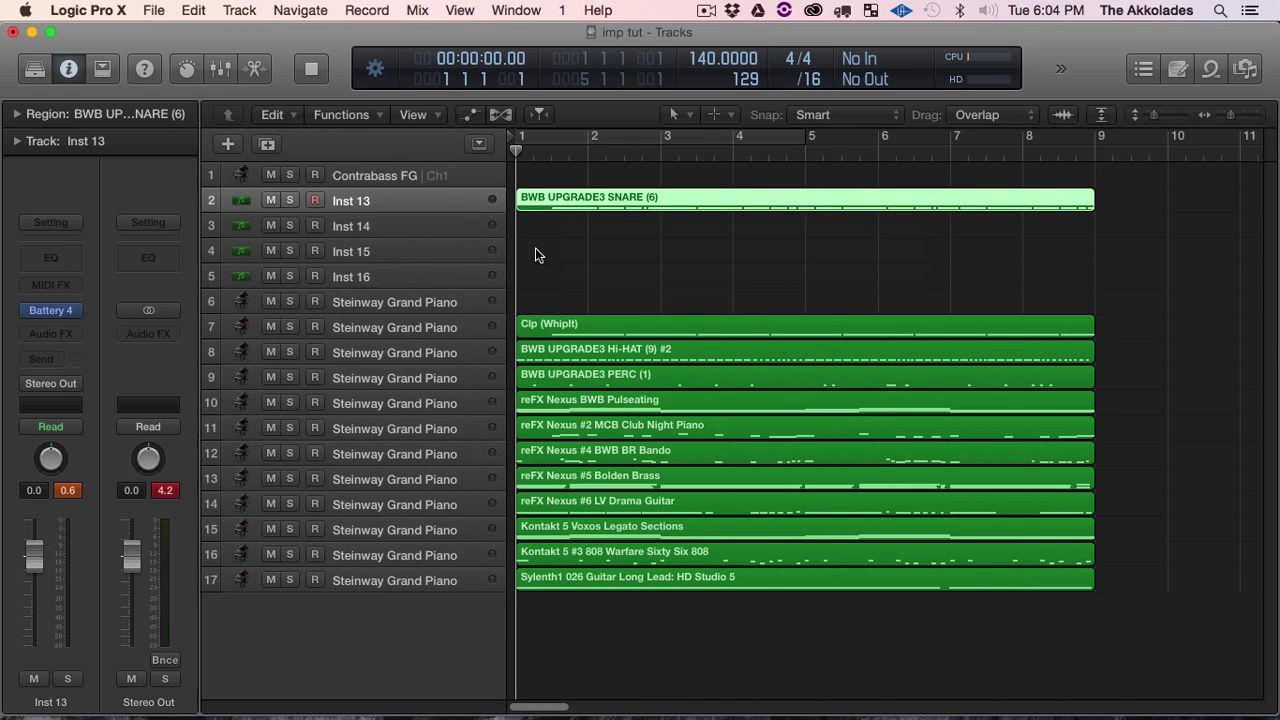
click(288, 204)
key(space)
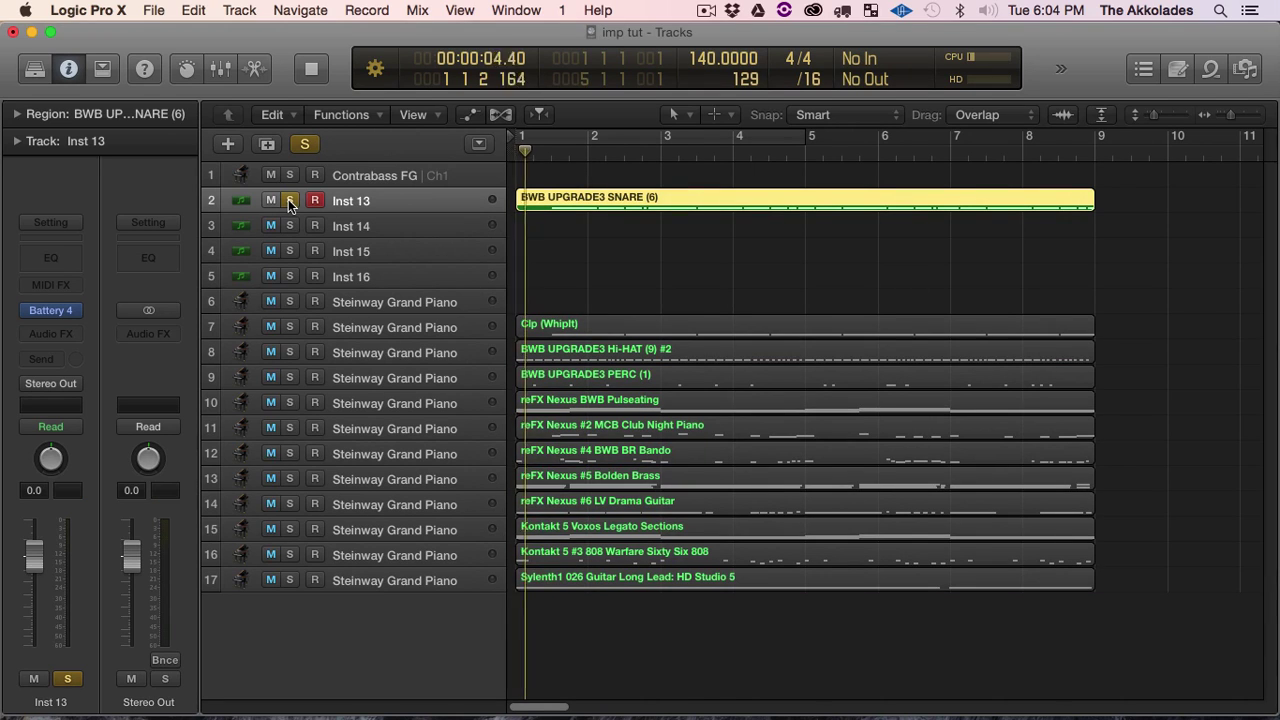
key(space)
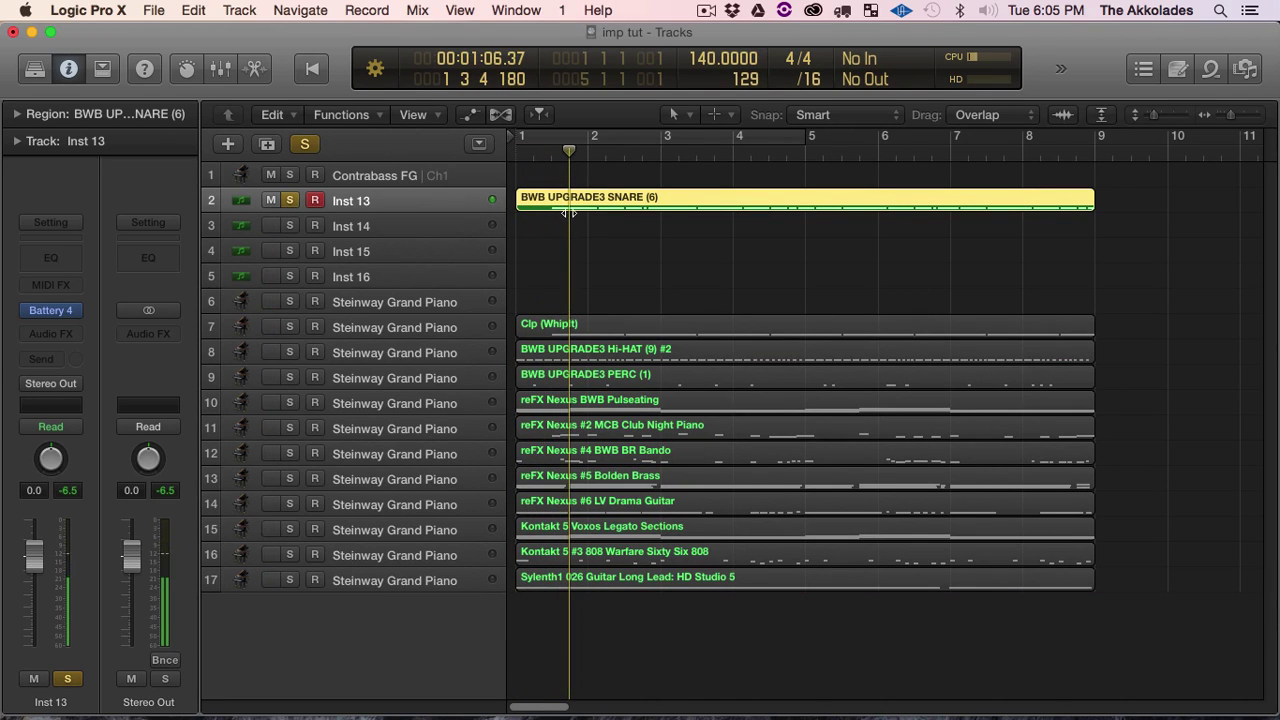
Transpose all the snare region's notes down toward C1 in the Piano Roll and play them
double_click(572, 217)
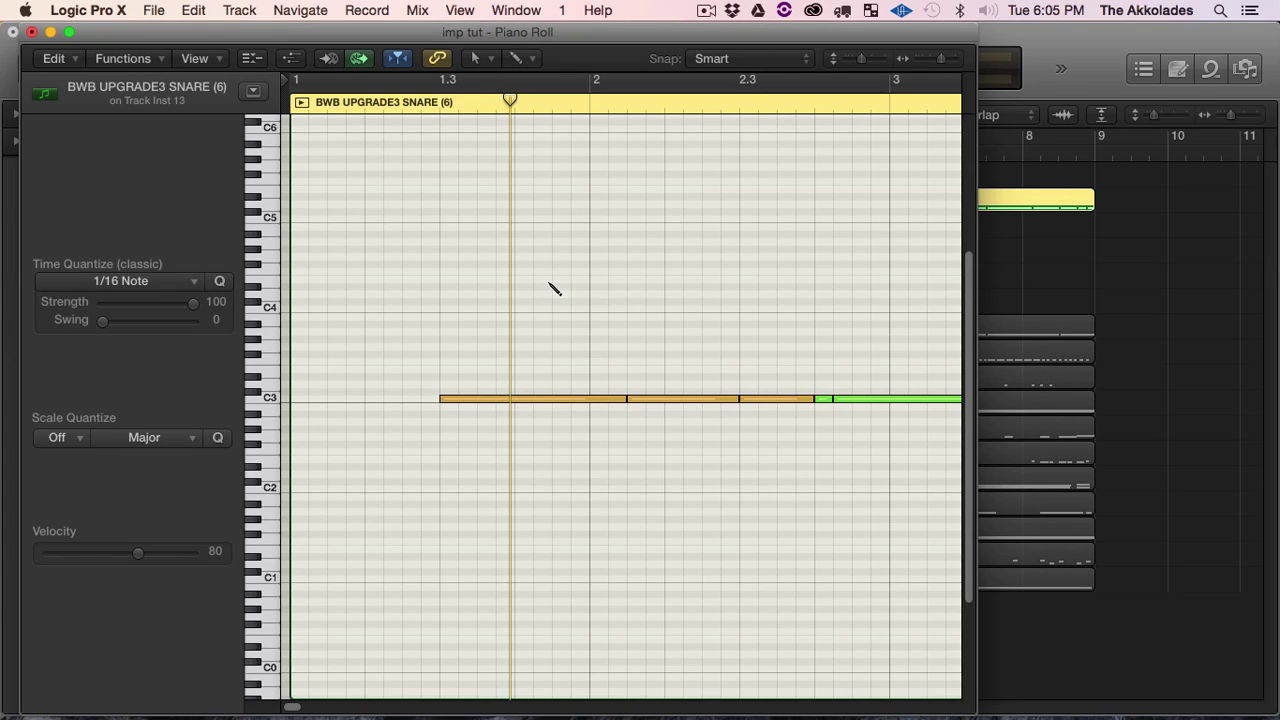
key(super+a)
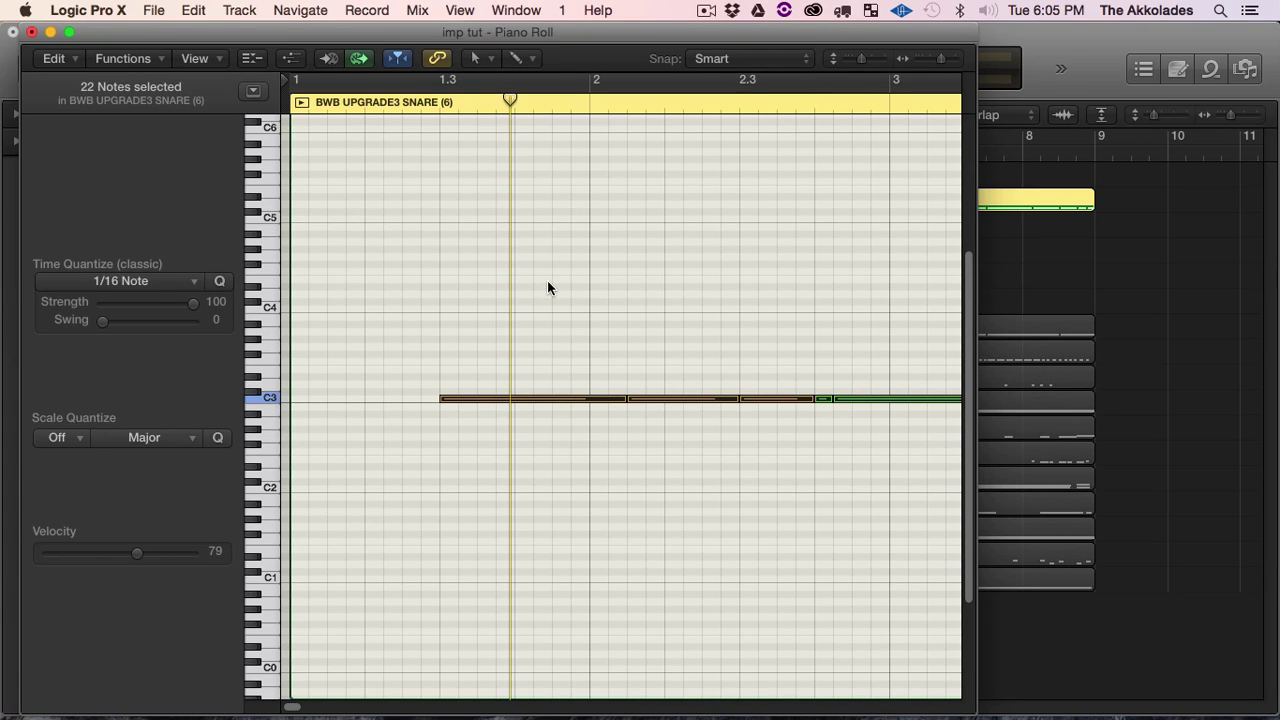
key(alt+shift+Down)
key(alt+shift+Down)
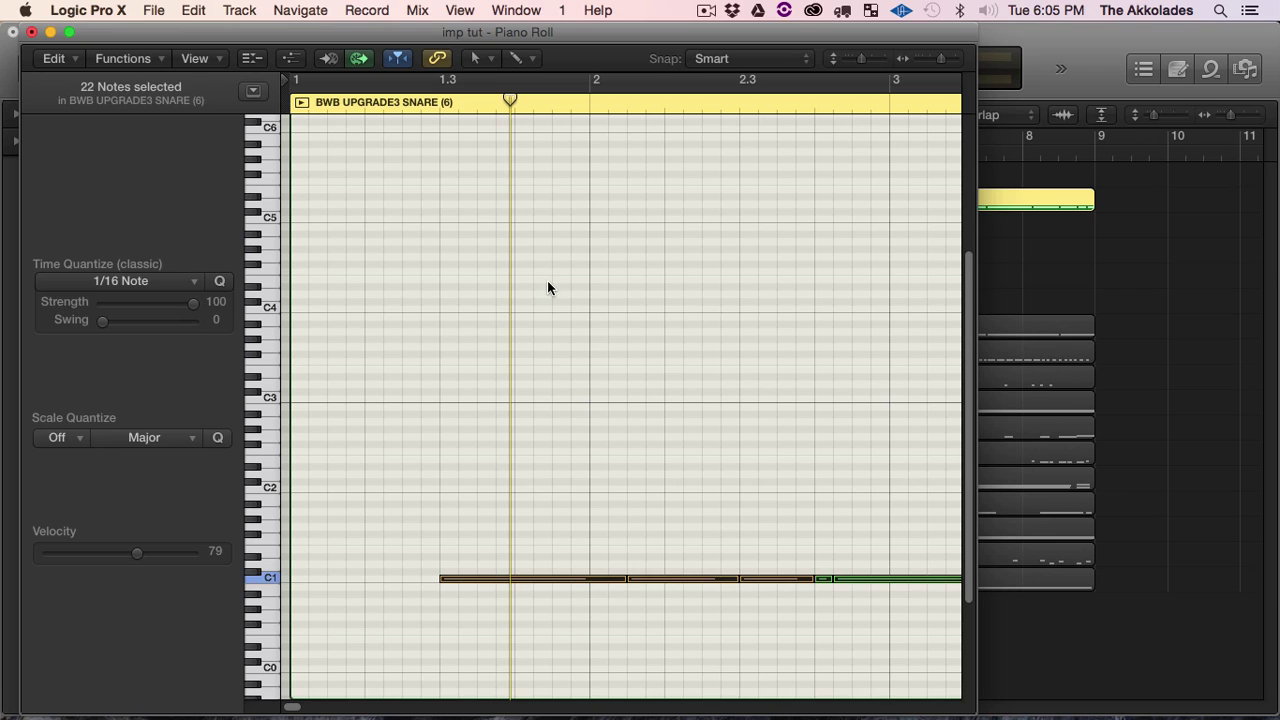
key(space)
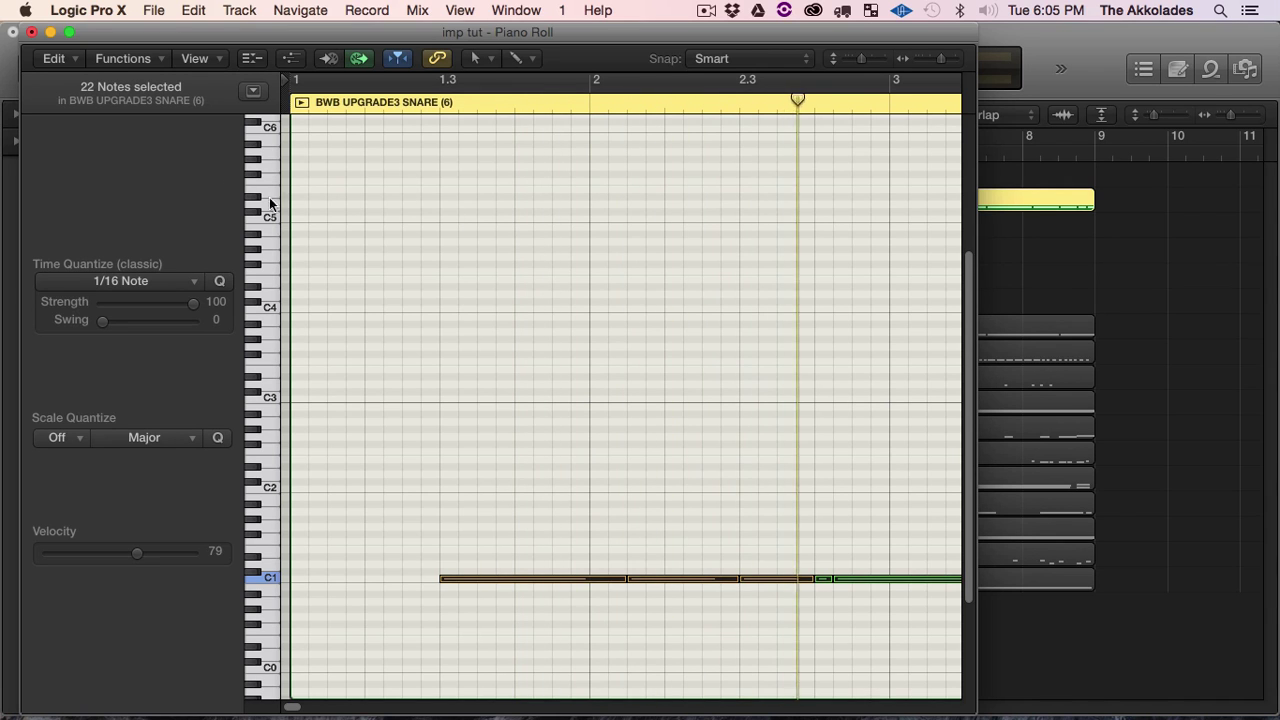
Stop playback and add three new instrument tracks below Inst 13
click(31, 32)
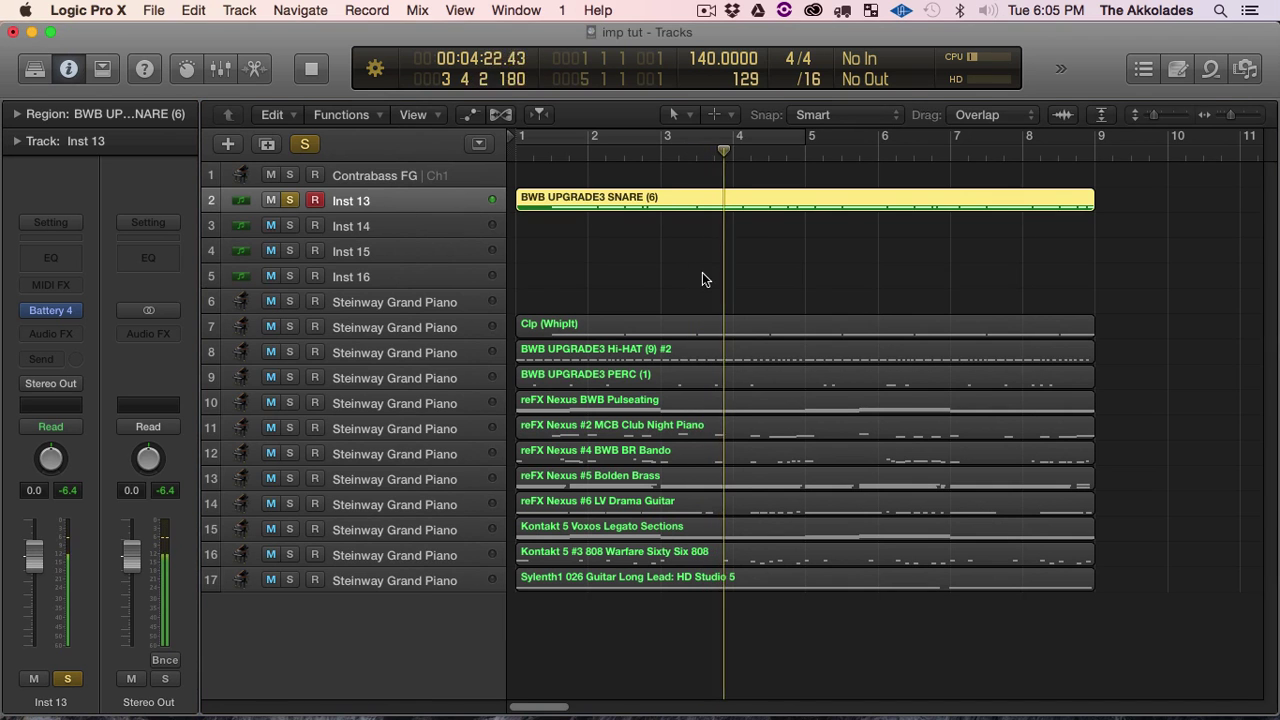
key(space)
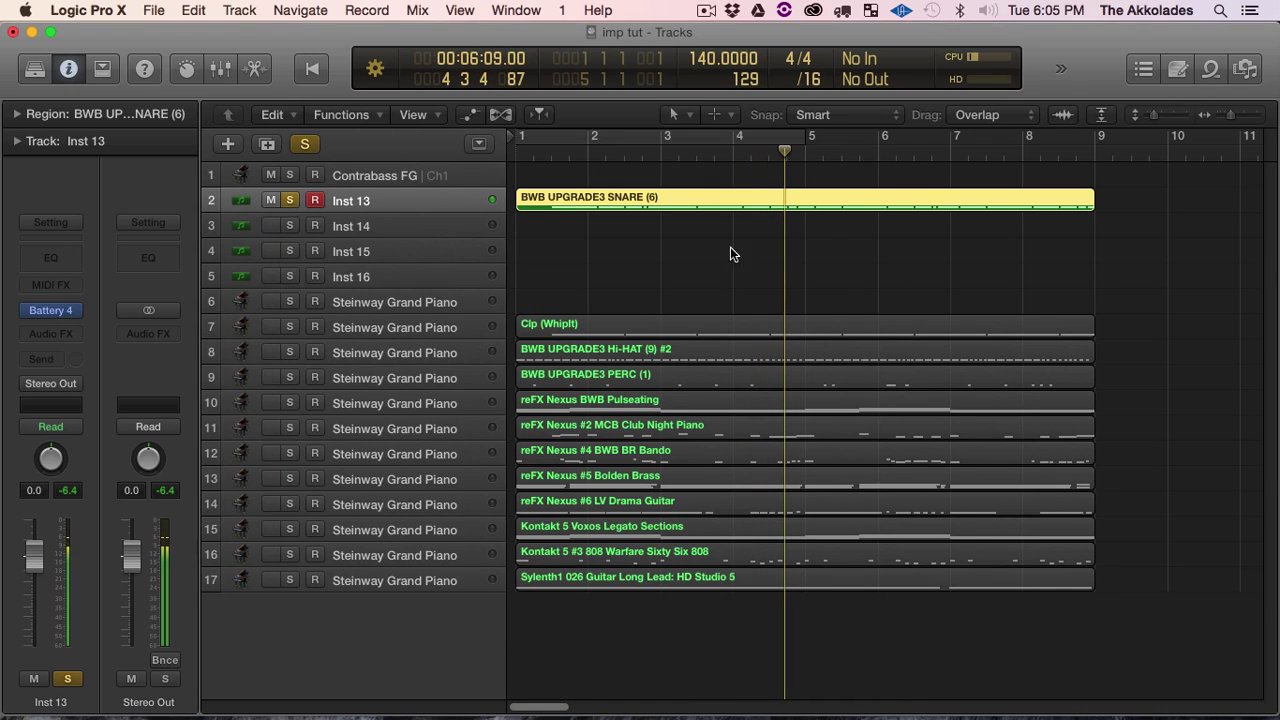
key(Right)
click(395, 205)
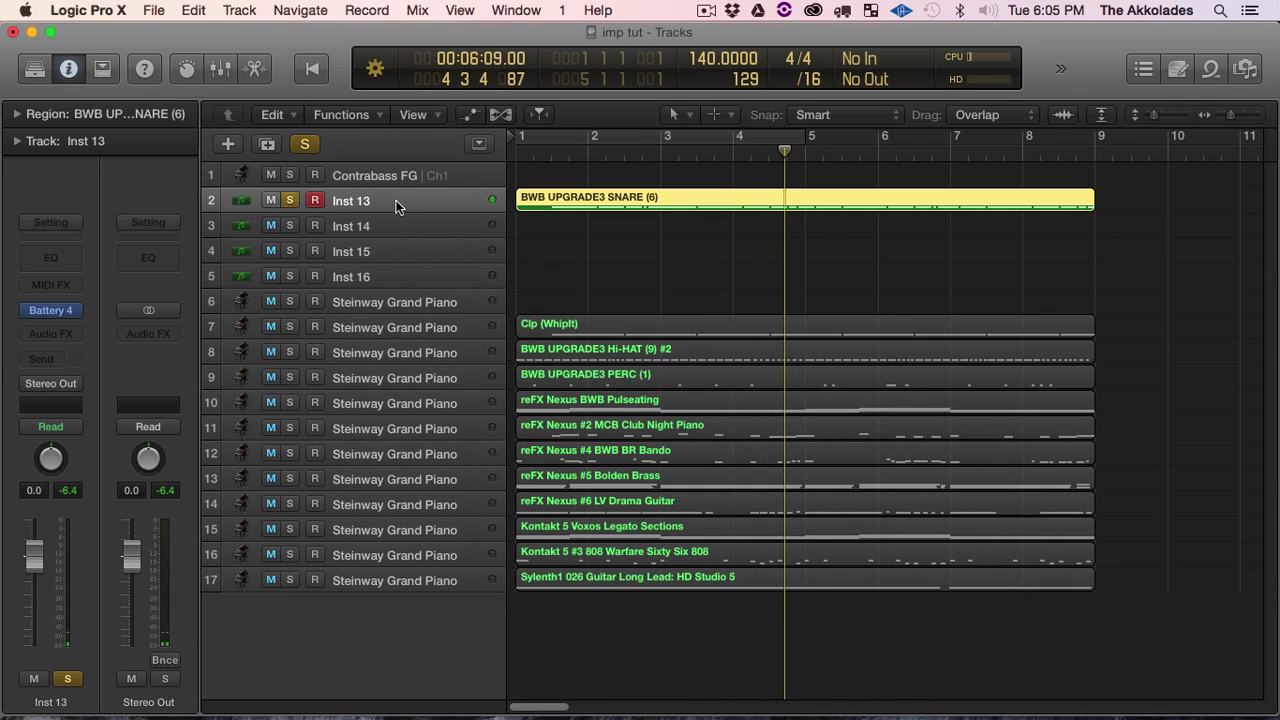
key(super+d)
key(super+d)
key(super+d)
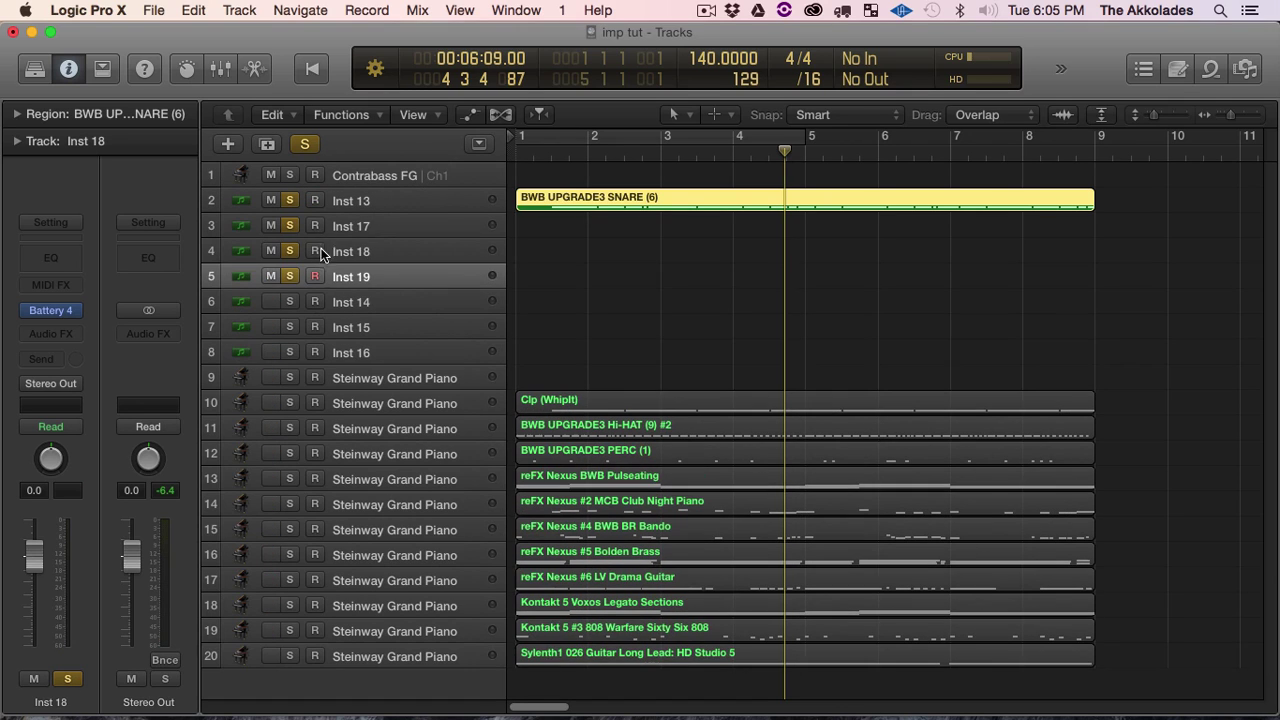
Move the clap, Hi-HAT and PERC regions onto Inst 17, 18 and 19
click(394, 228)
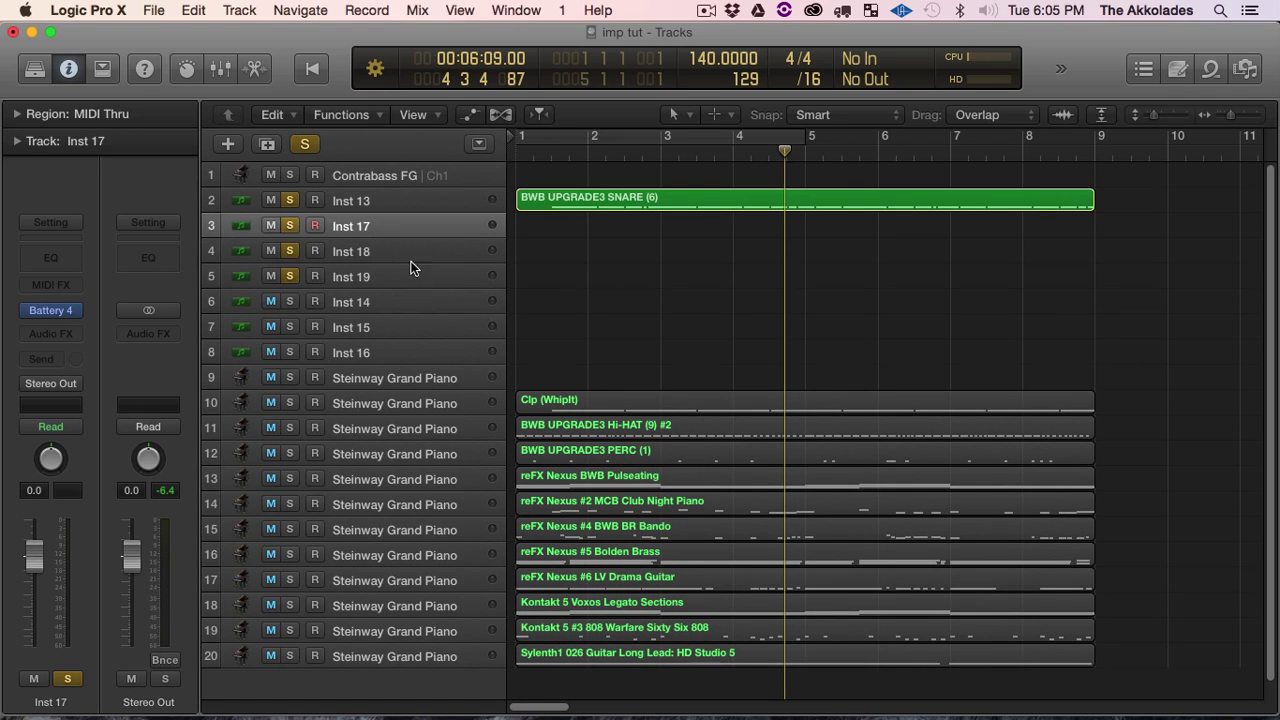
drag(606, 410, 597, 230)
drag(600, 432, 600, 250)
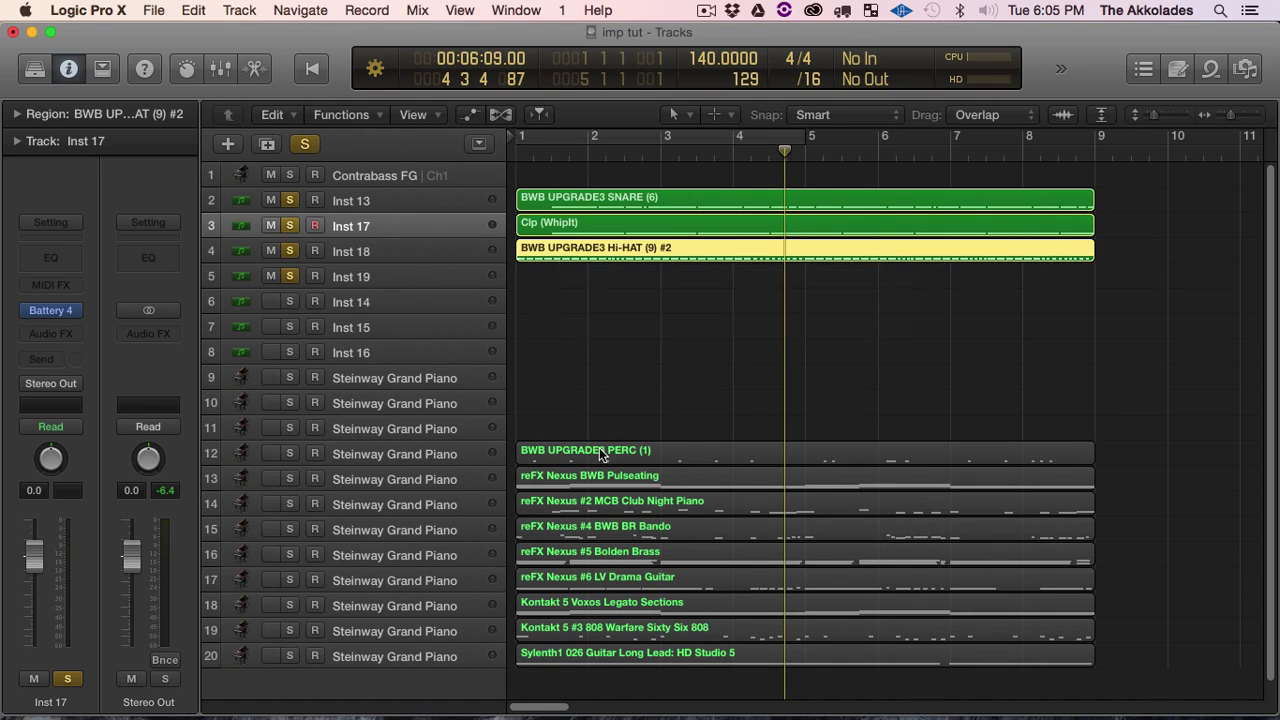
drag(599, 448, 595, 274)
Close the Battery instrument window and shrink the track heights
mouse_move(60, 314)
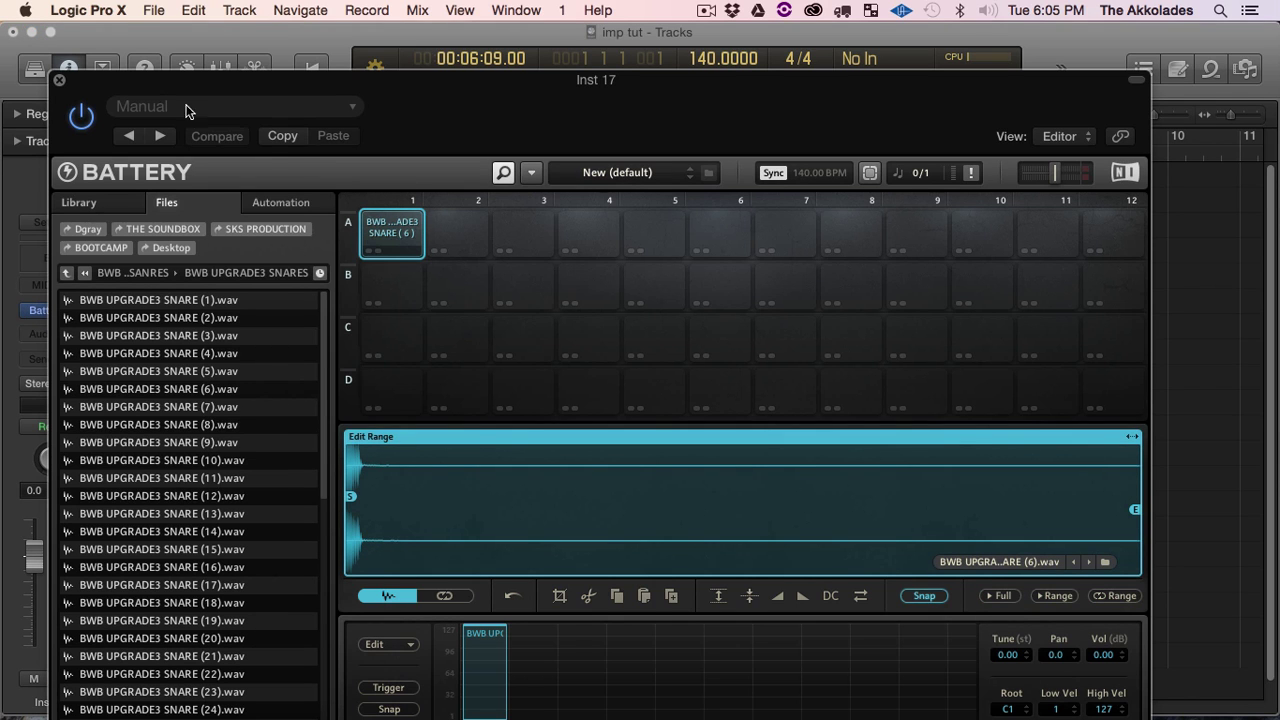
click(59, 81)
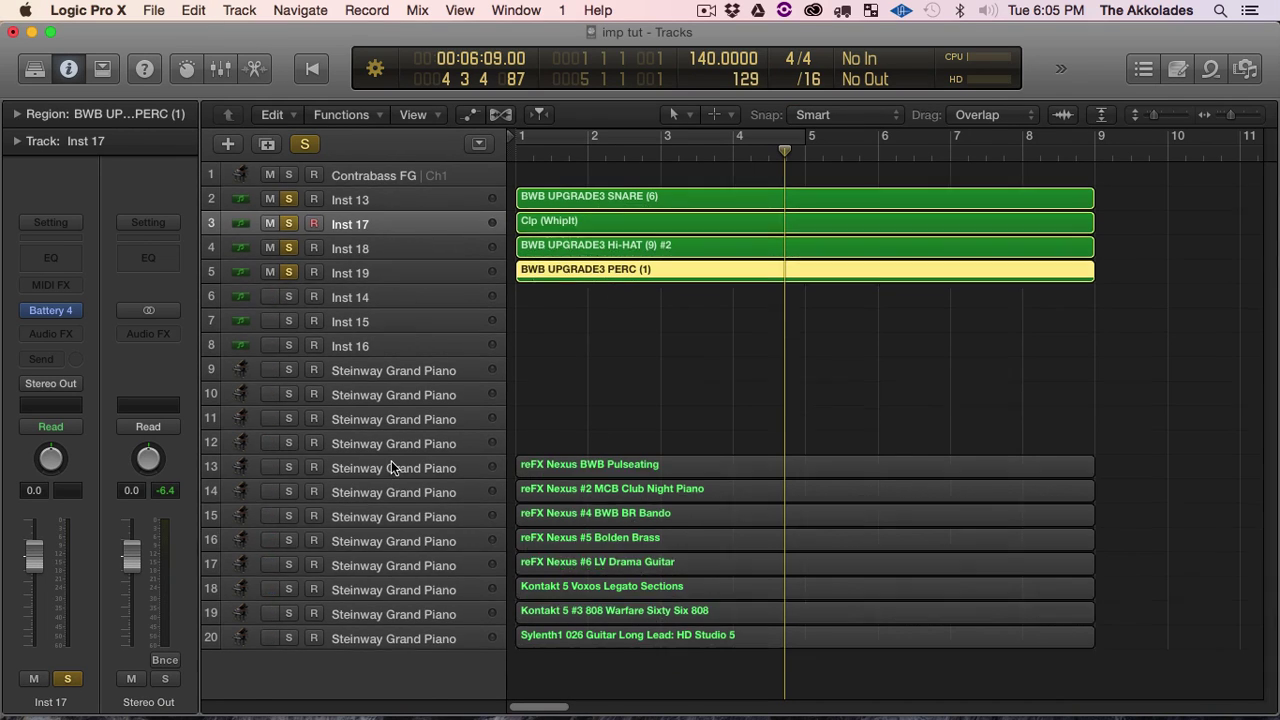
key(super+Up)
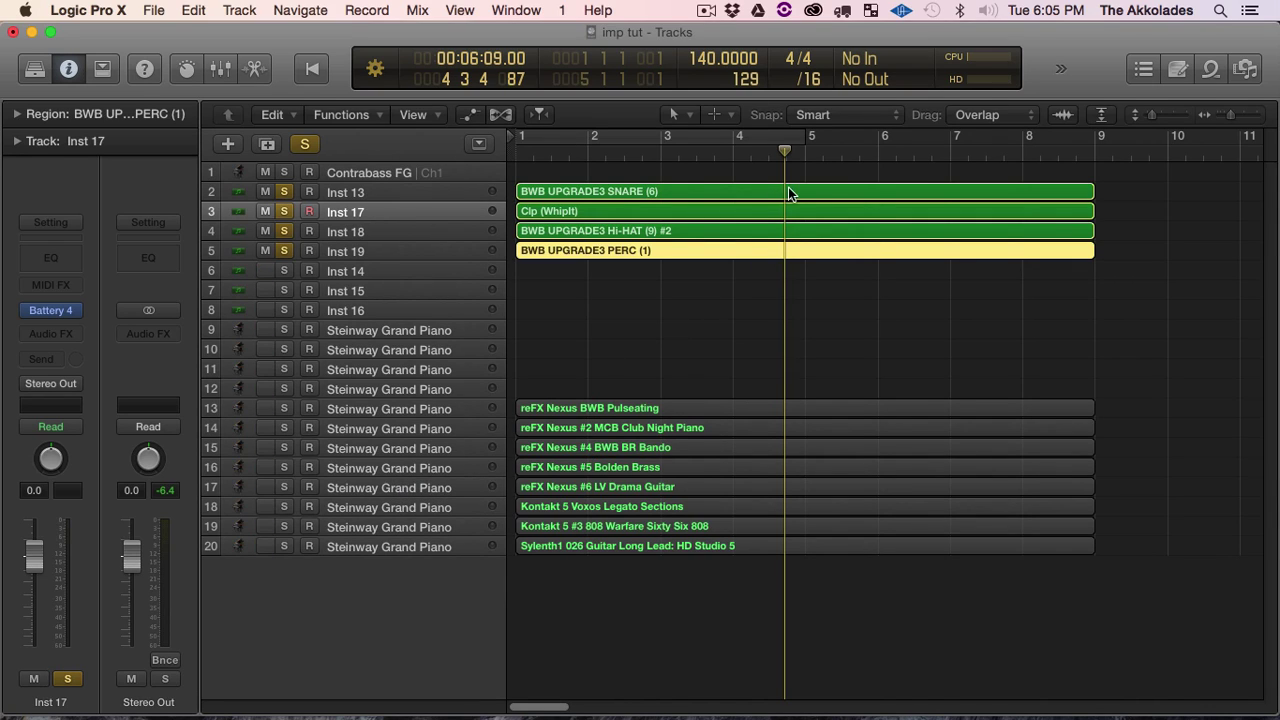
click(706, 10)
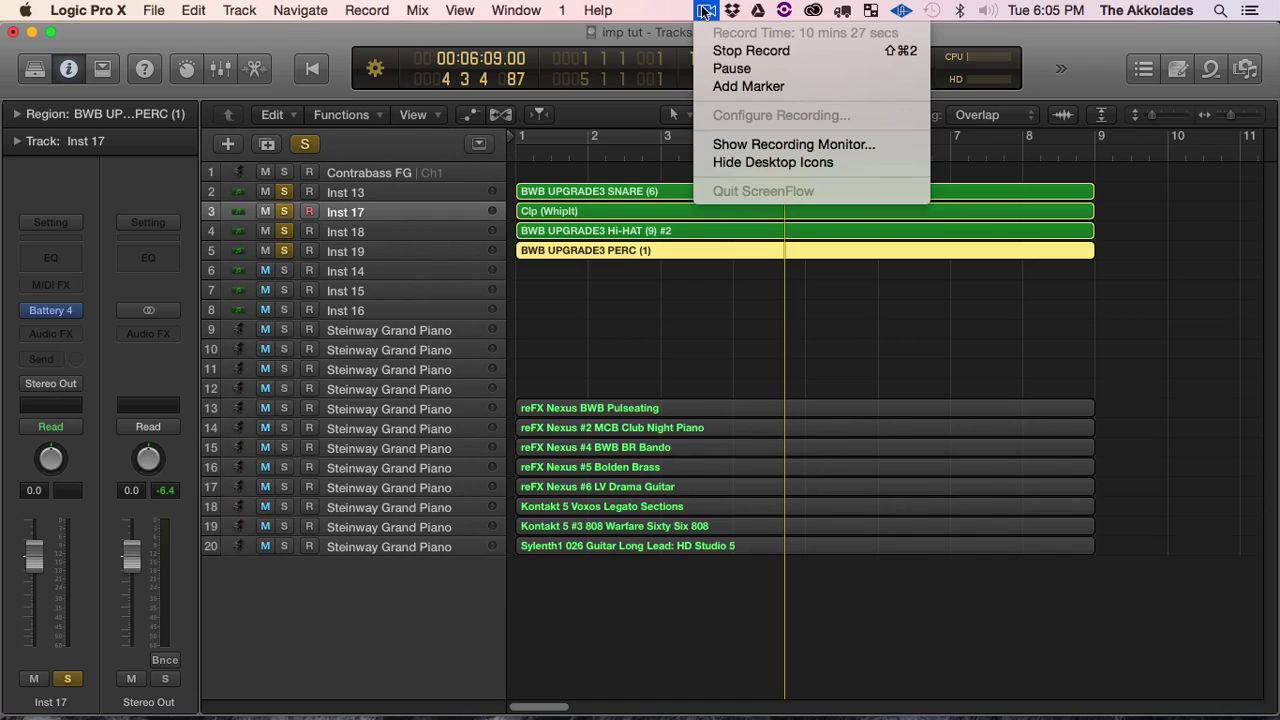
Solo the Bando Brass, Bolden Brass, Drama Guitar, 808 and Long Guitar tracks
click(749, 67)
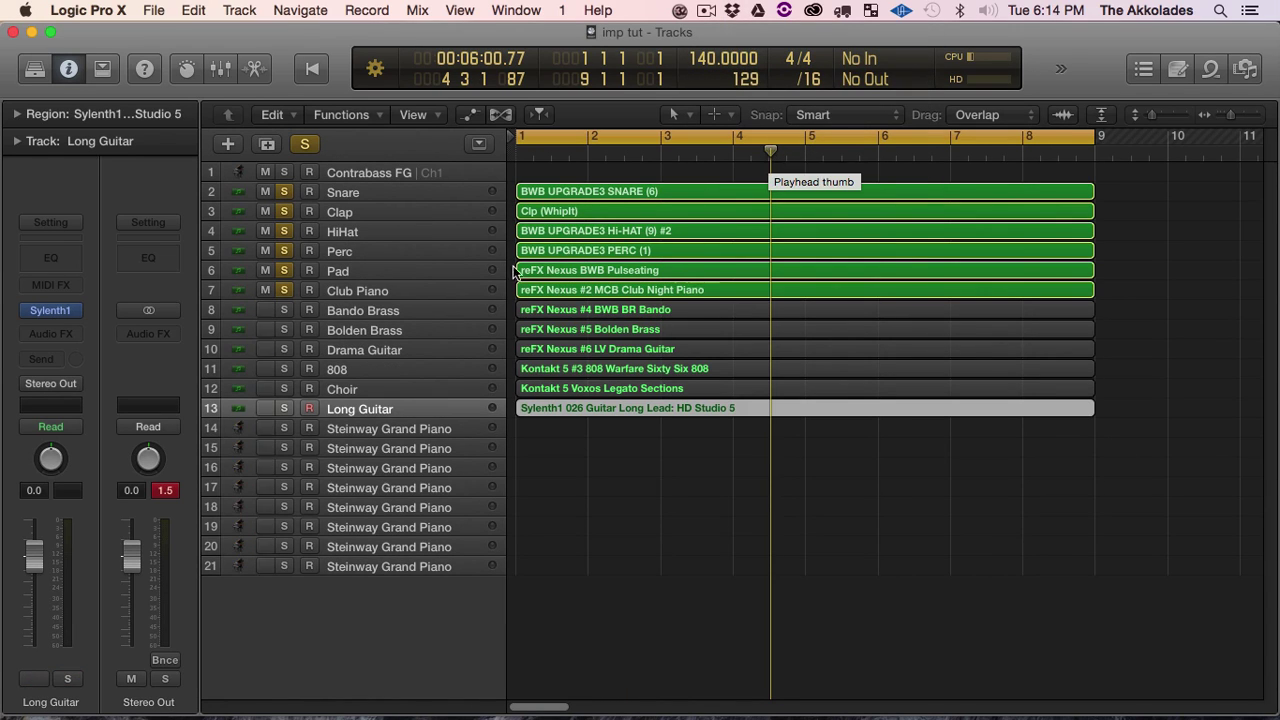
click(373, 311)
click(375, 329)
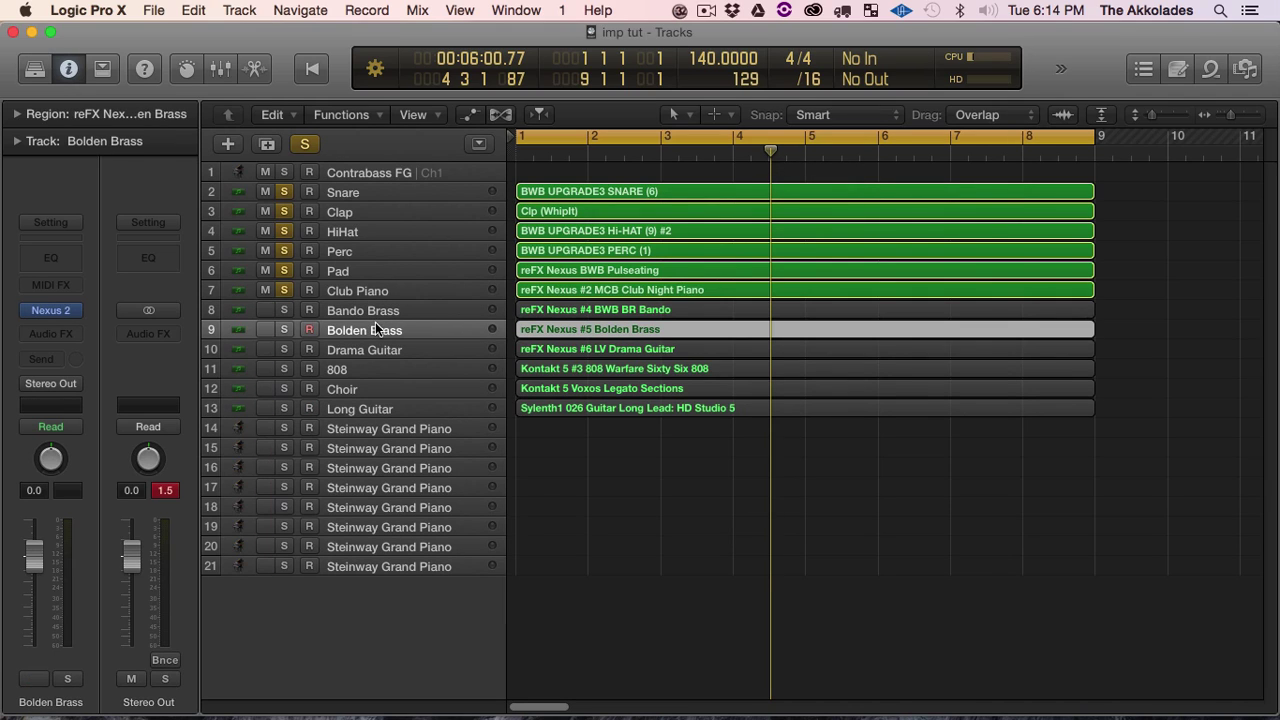
click(361, 349)
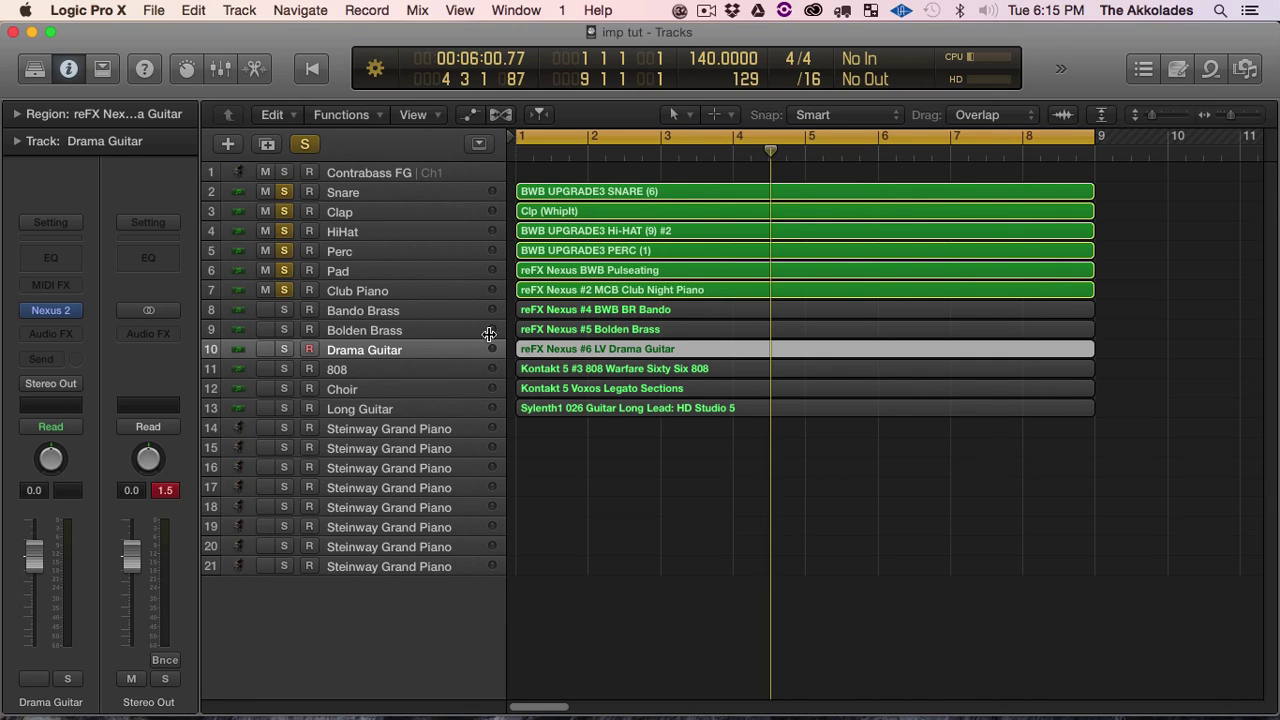
click(360, 372)
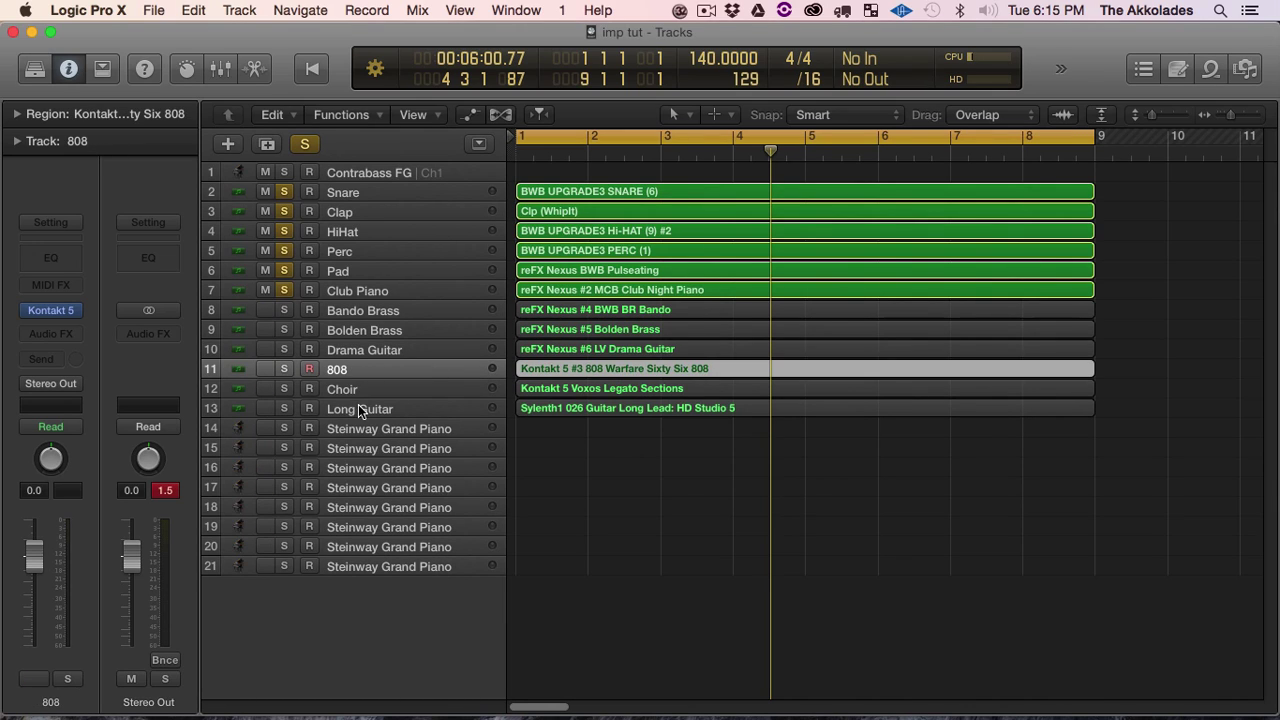
click(362, 413)
drag(284, 310, 291, 420)
Delete all the unused Steinway Grand Piano tracks
click(374, 428)
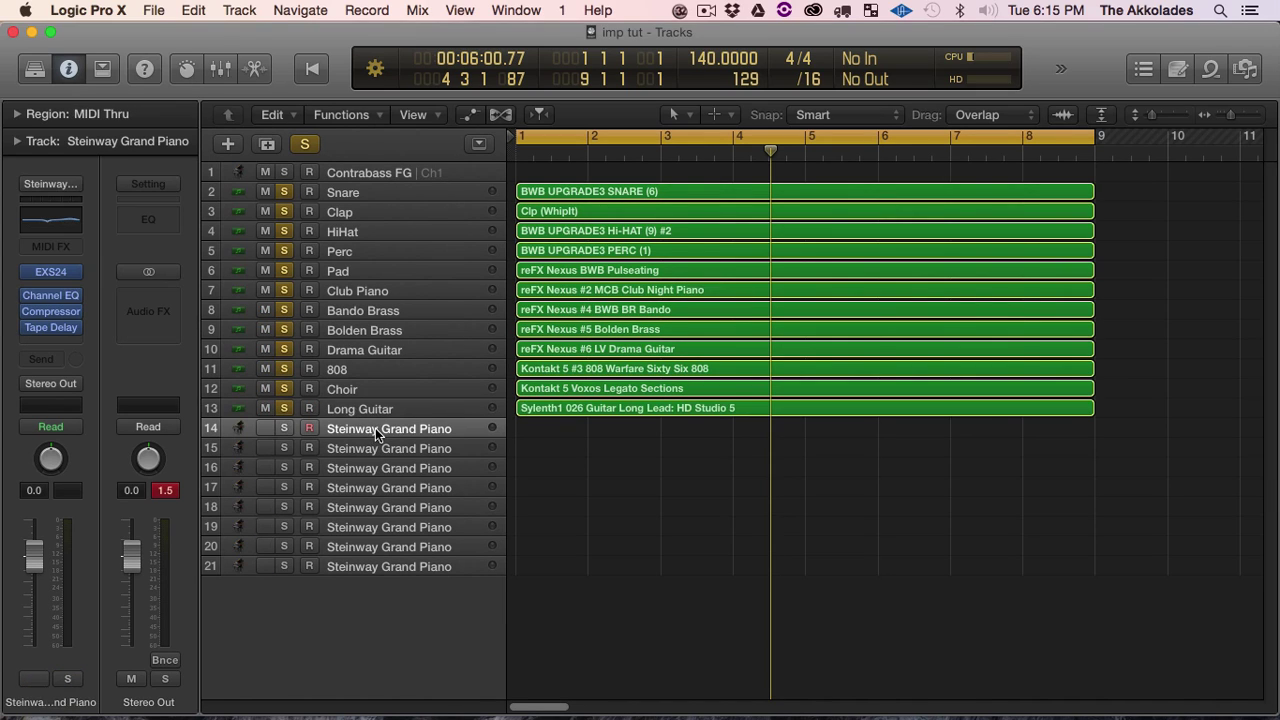
shift+click(385, 568)
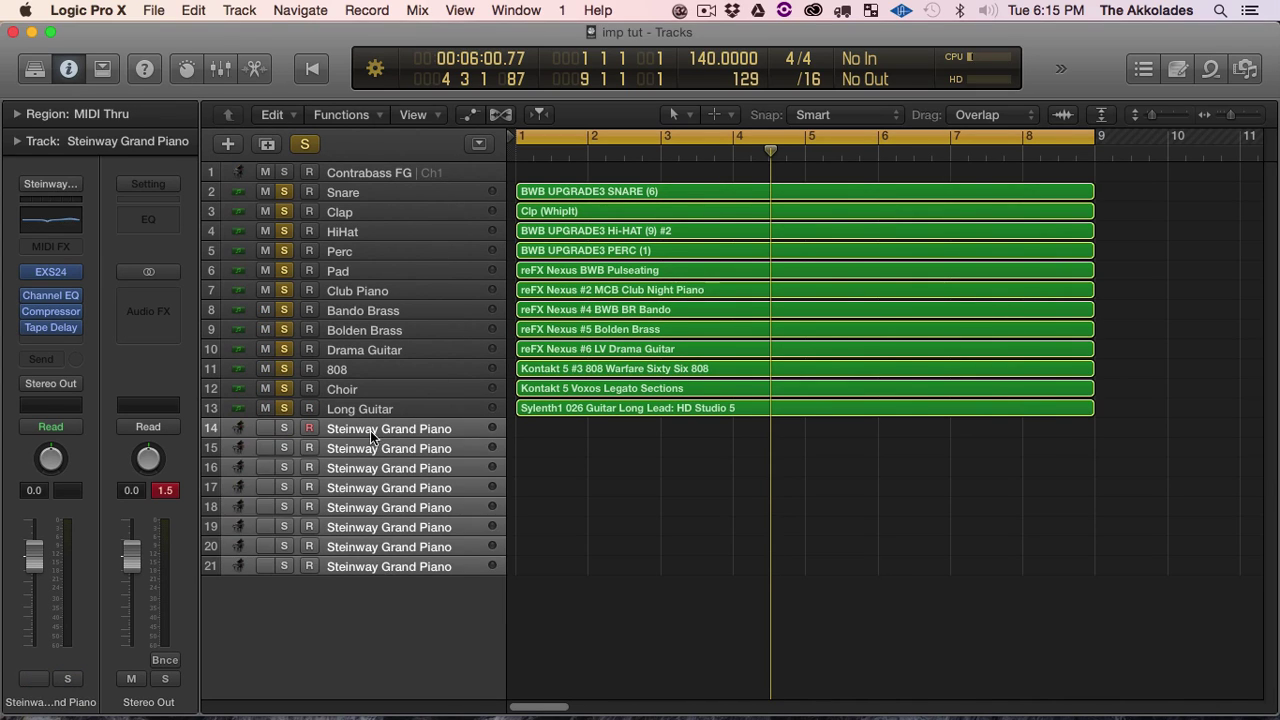
key(super+BackSpace)
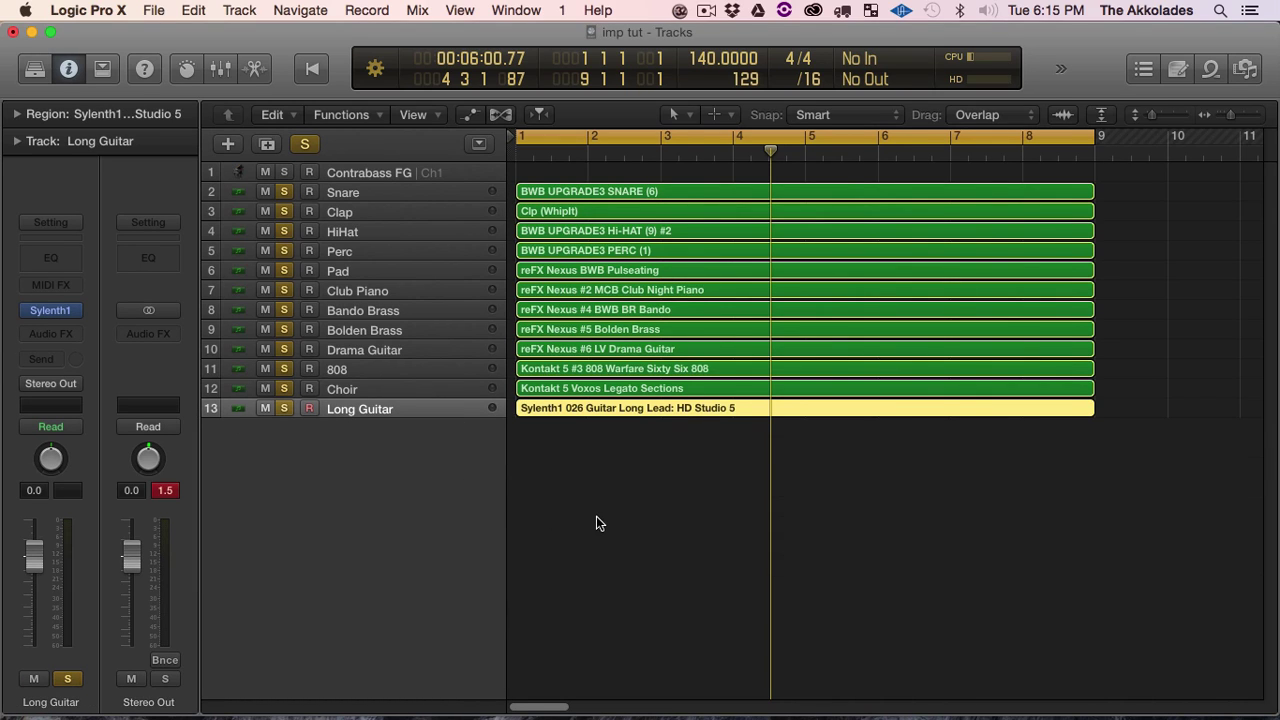
Zoom out and drag the 808 track up toward the top
key(super+Left)
click(372, 376)
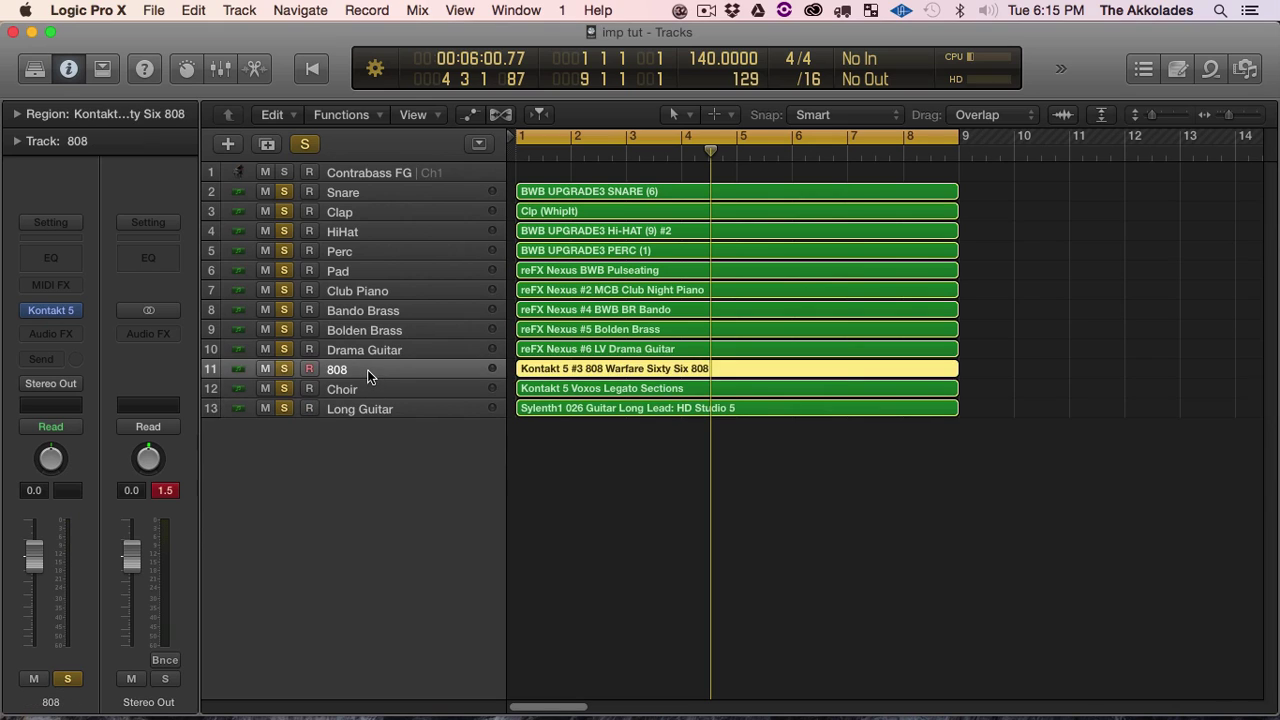
drag(367, 370, 345, 189)
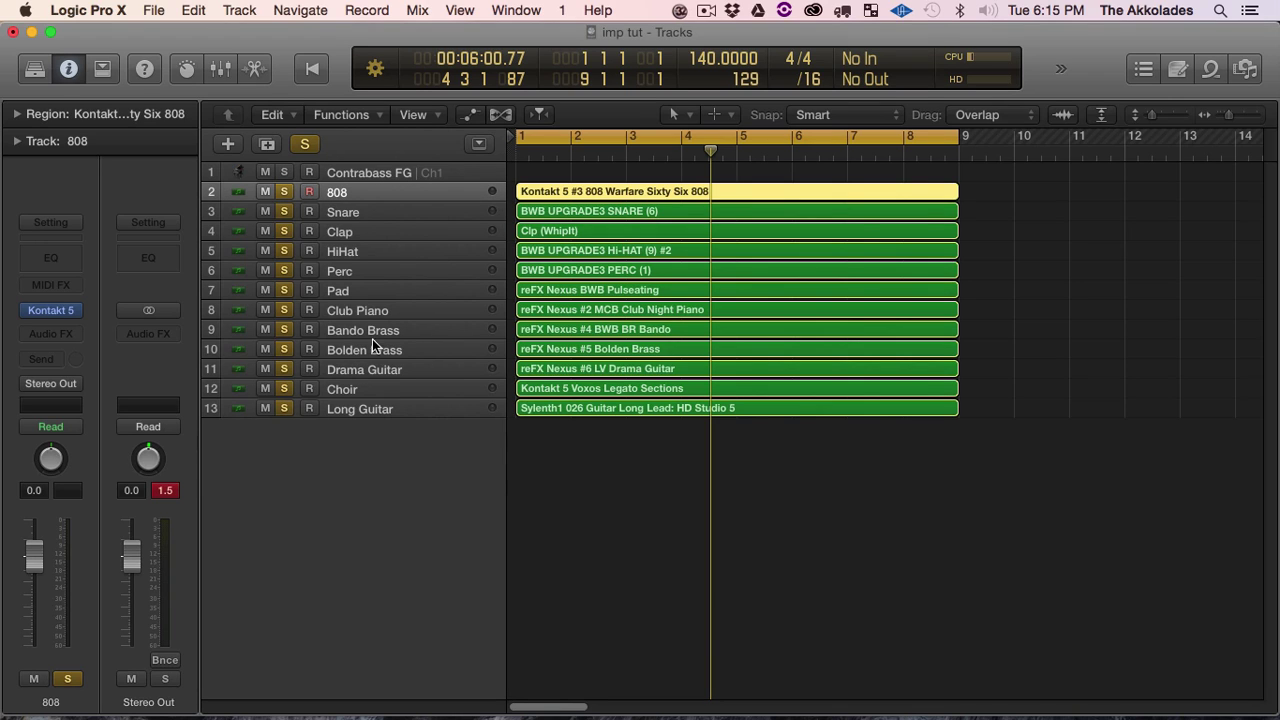
Move the HiHat track above the Clap track
click(352, 233)
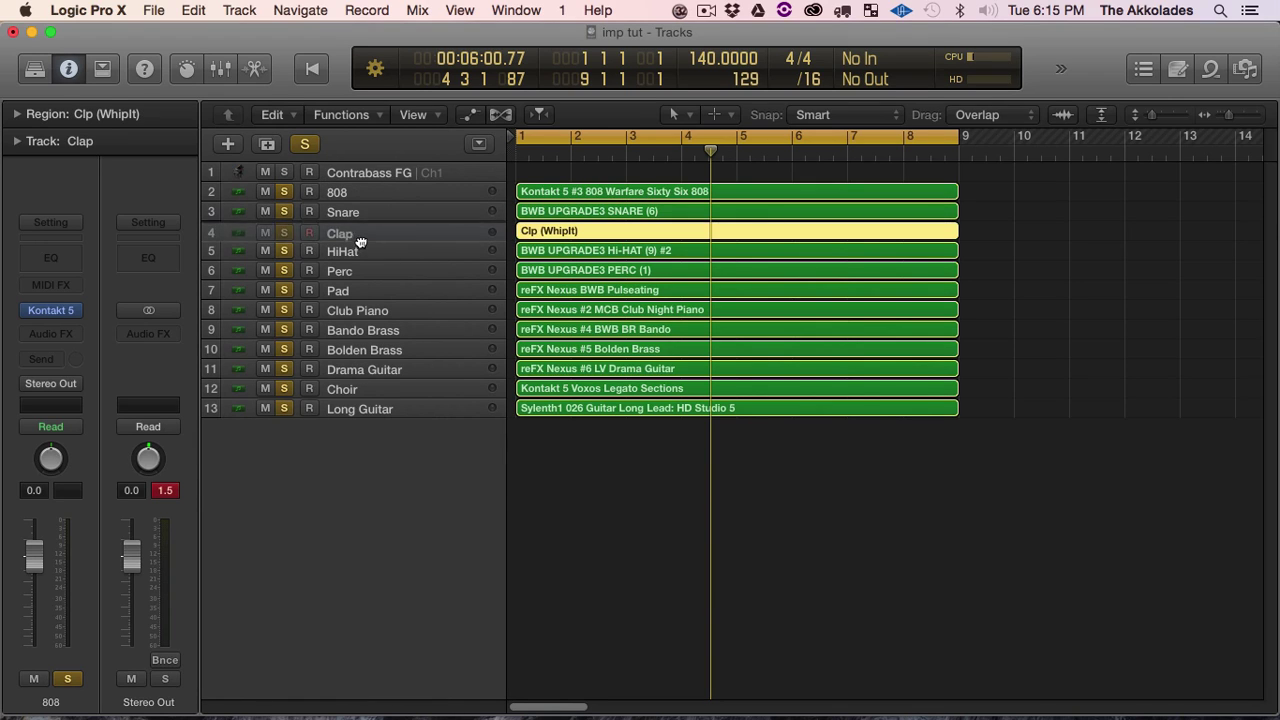
click(357, 250)
mouse_move(357, 241)
mouse_down()
mouse_move(357, 209)
mouse_move(359, 251)
mouse_move(362, 221)
mouse_up()
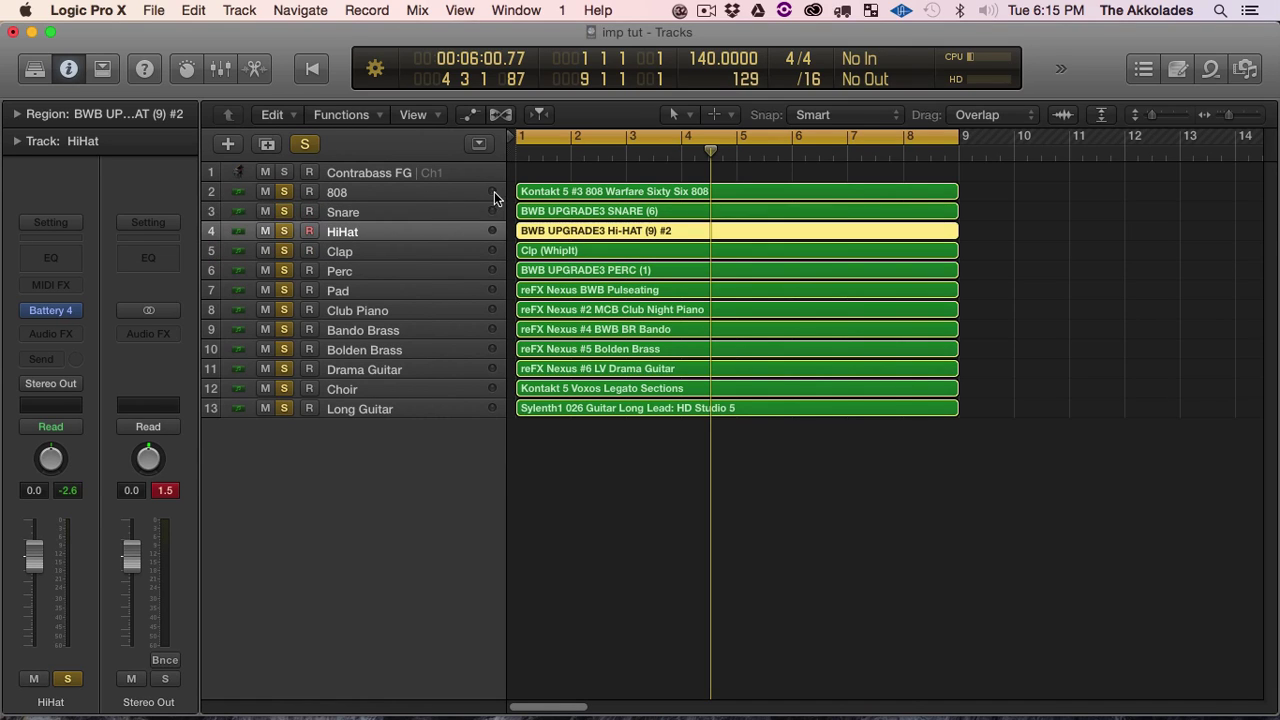
Select all tracks from 808 down to Long Guitar
click(365, 197)
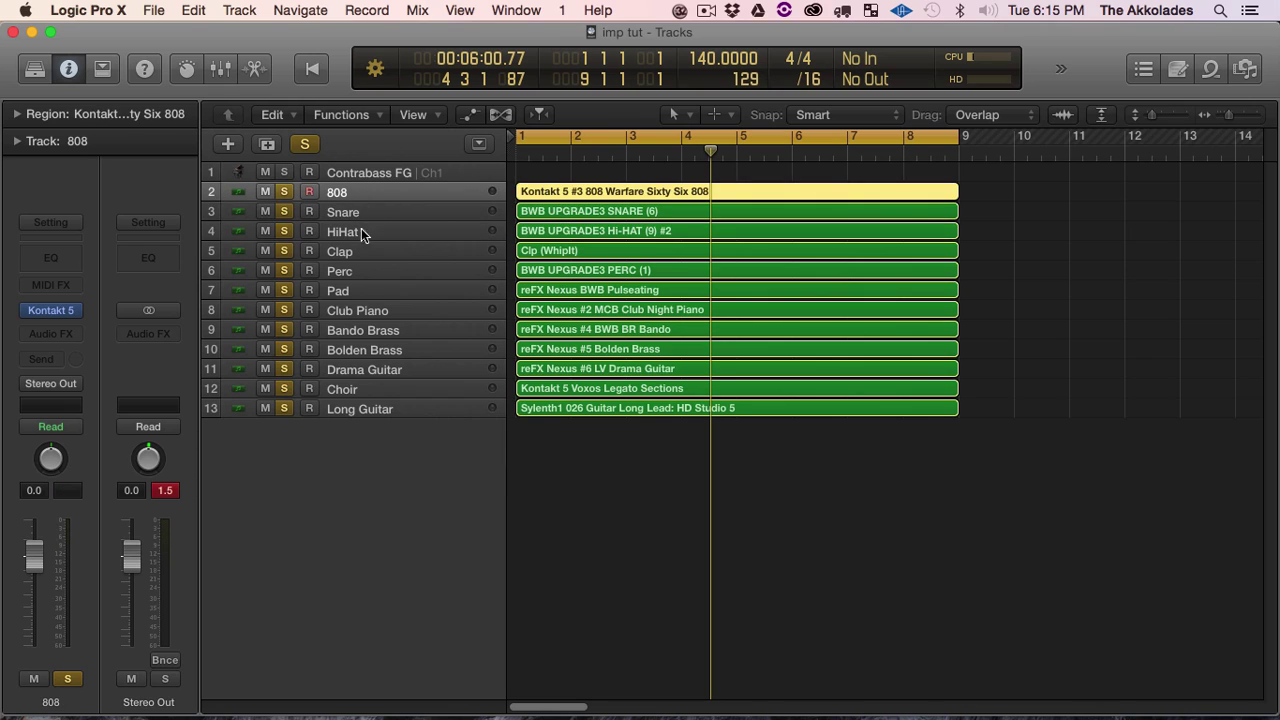
shift+click(360, 414)
click(378, 442)
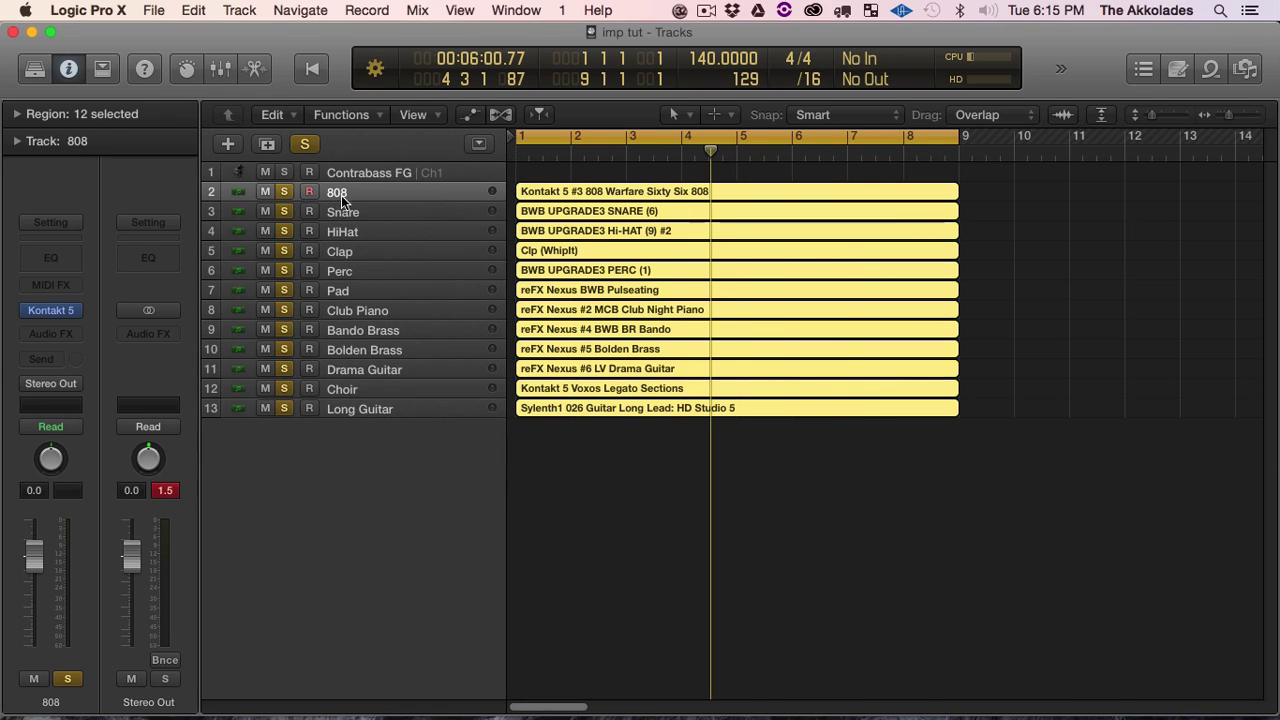
shift+click(387, 412)
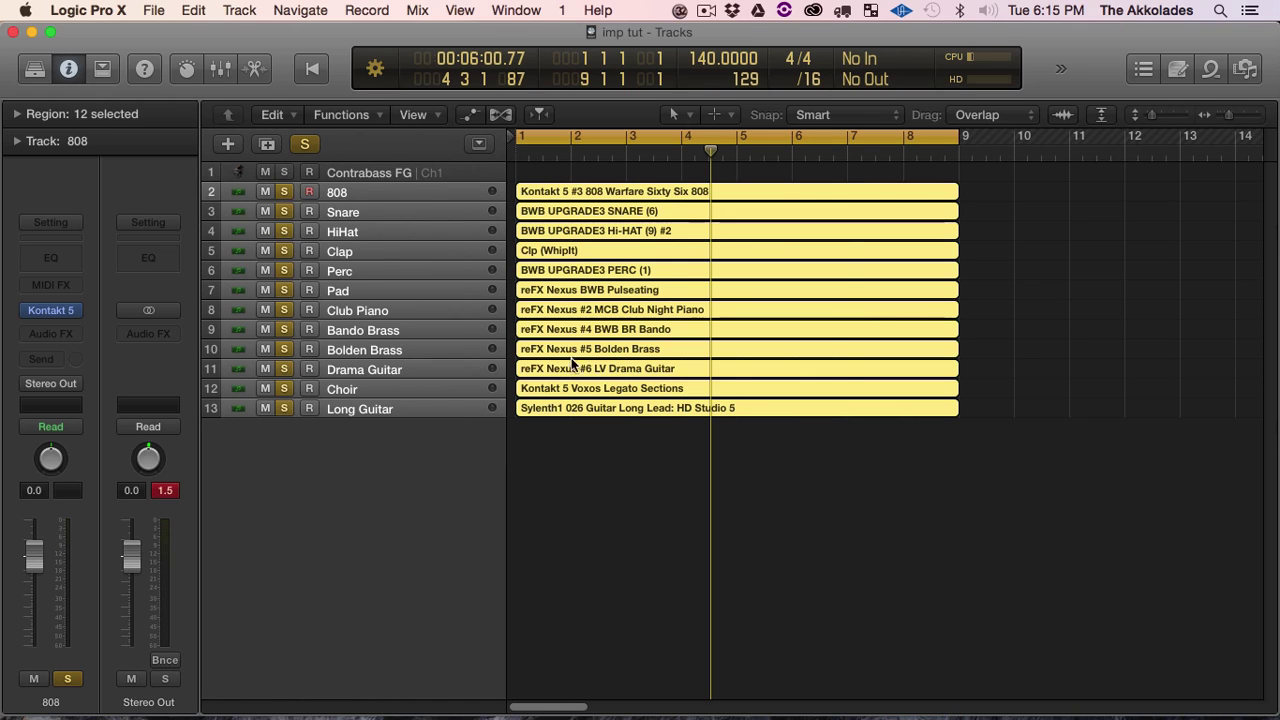
Name and colour every region by its track, then play the arrangement
key(alt+shift+n)
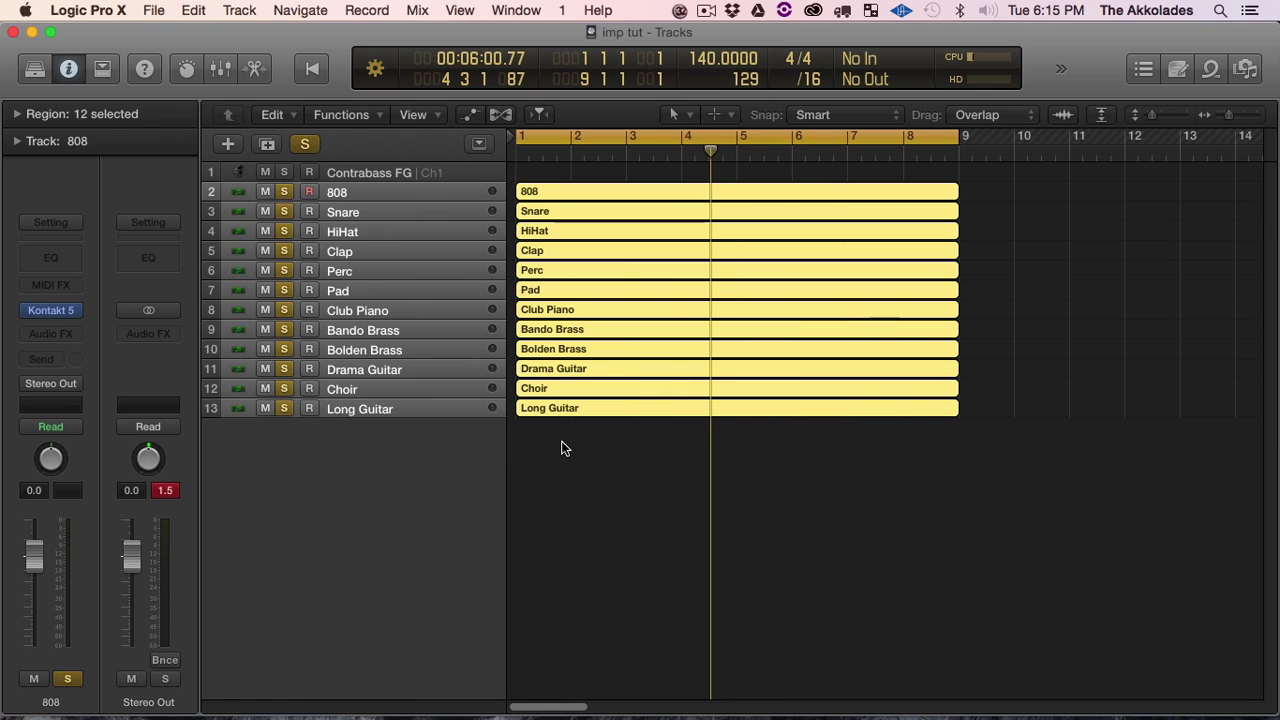
key(alt+shift+c)
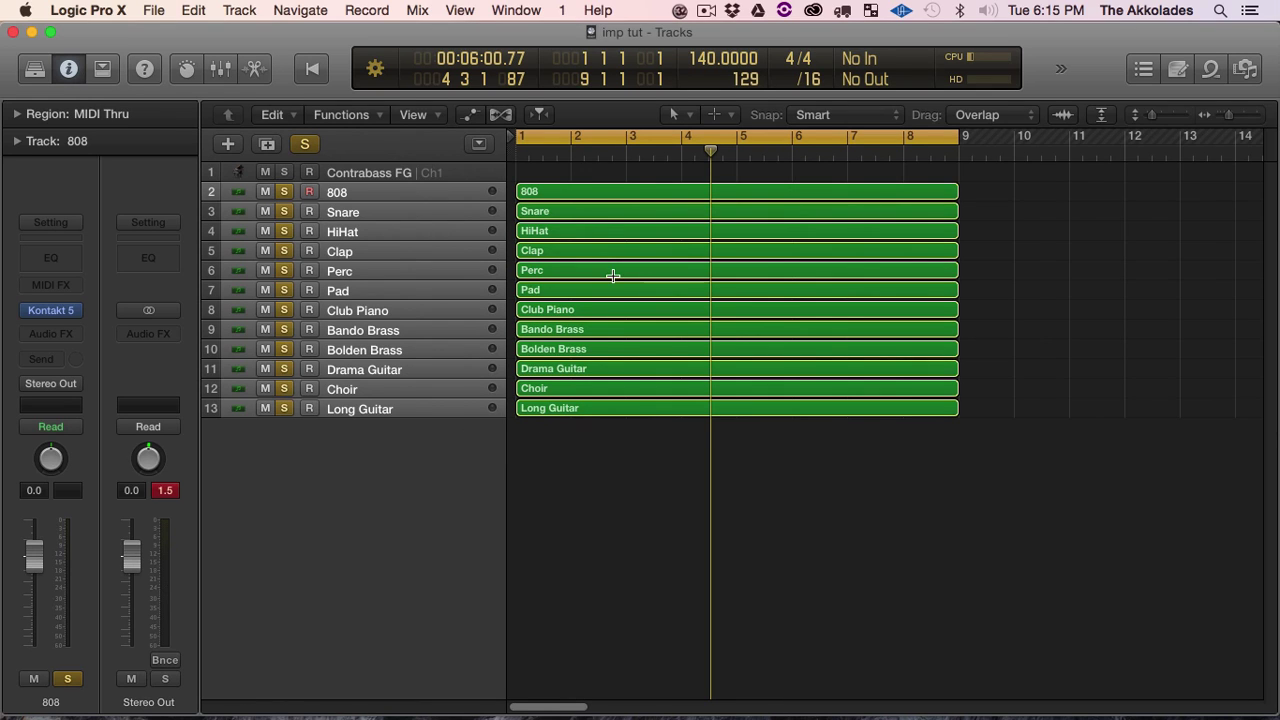
key(super+Left)
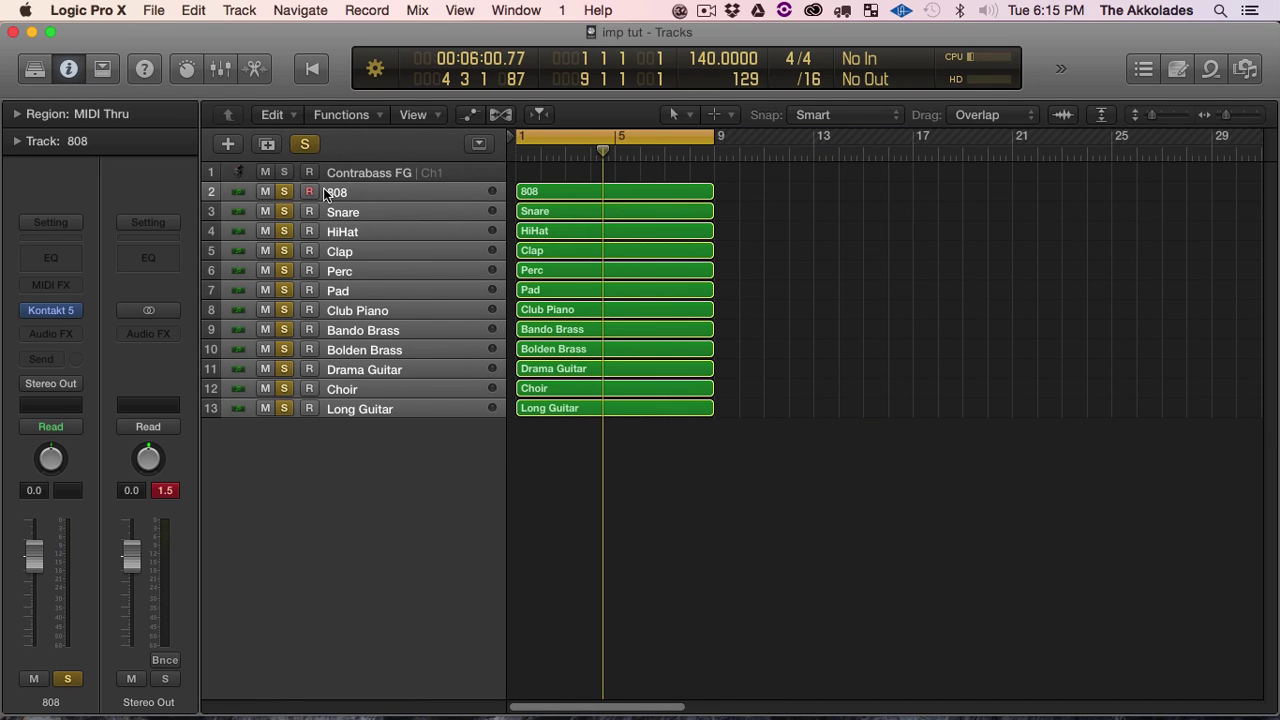
key(space)
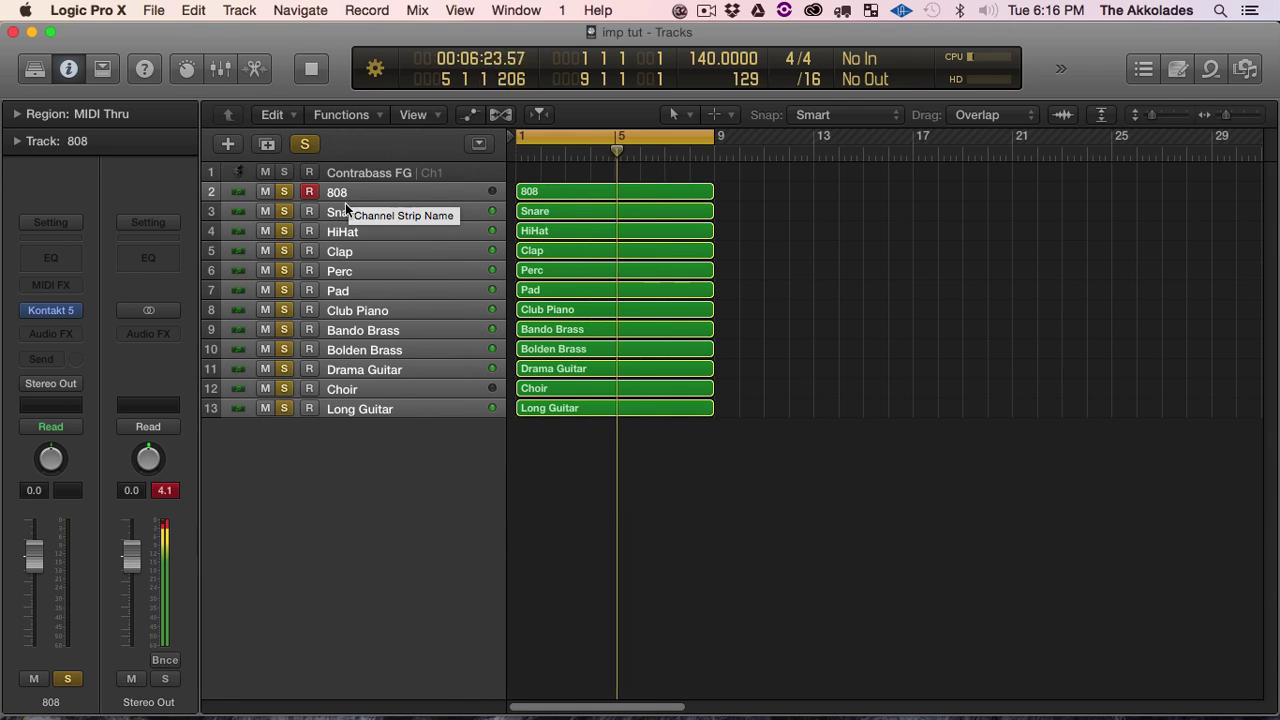
Unsolo every track except 808 and play it alone from the start
key(super+Down)
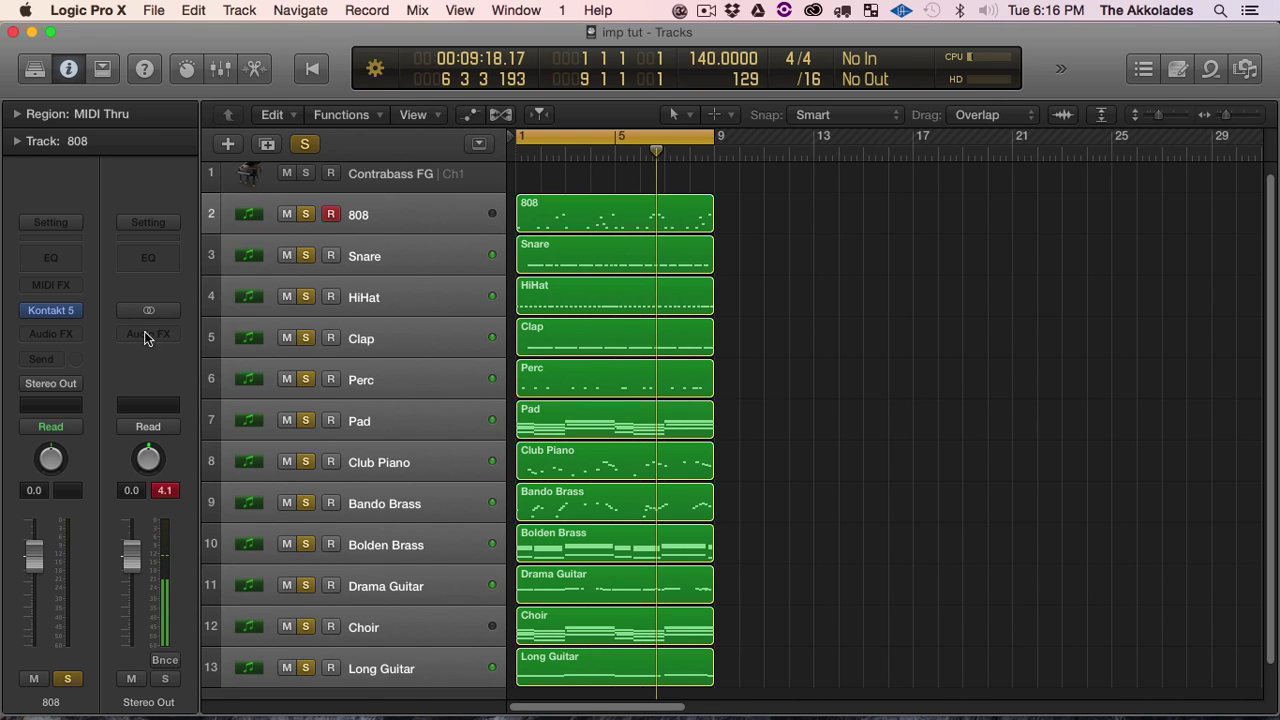
click(368, 177)
click(374, 226)
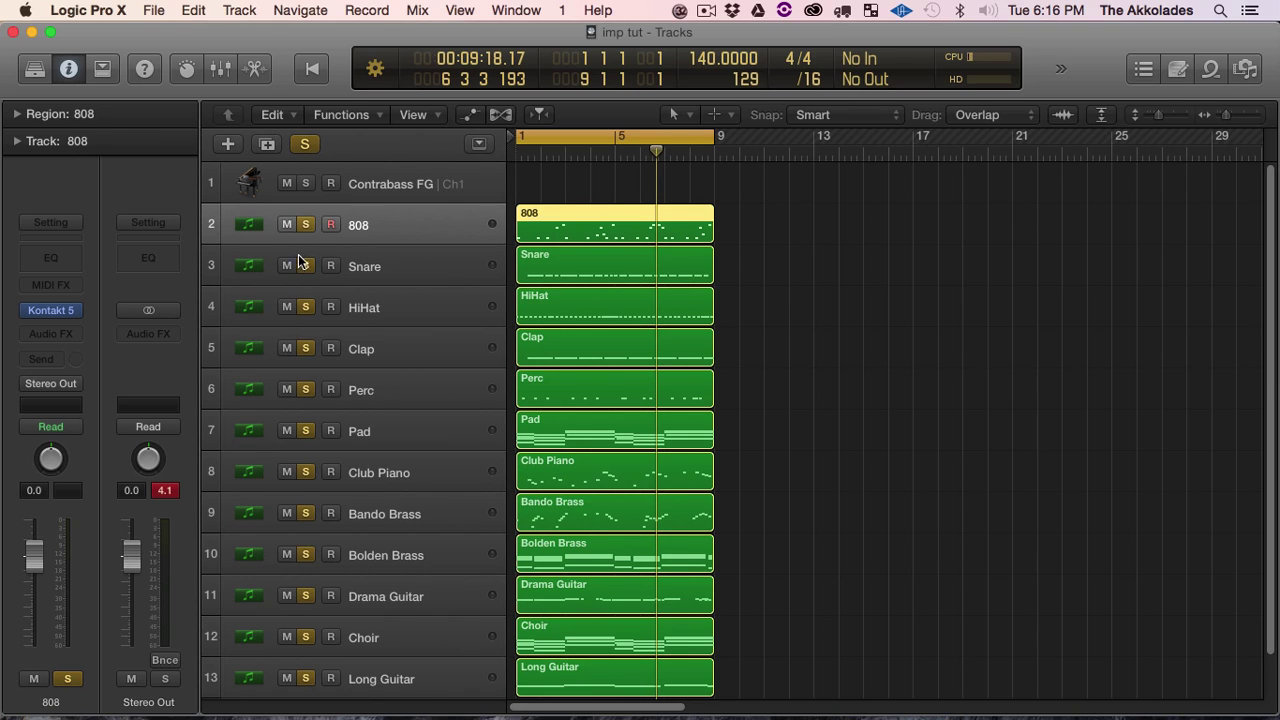
drag(308, 265, 306, 678)
key(space)
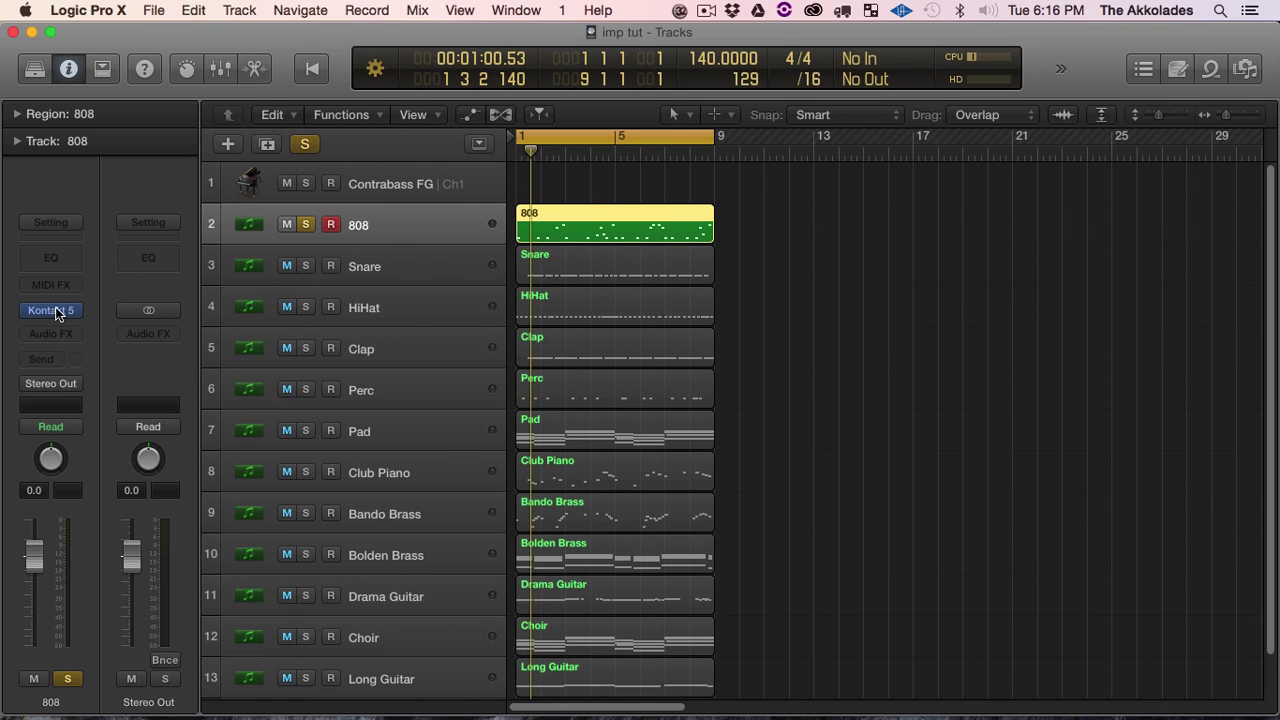
Set the 808's Kontakt Sixty Six 808 instrument to MIDI channel omni, output st.1
mouse_move(56, 313)
click(56, 313)
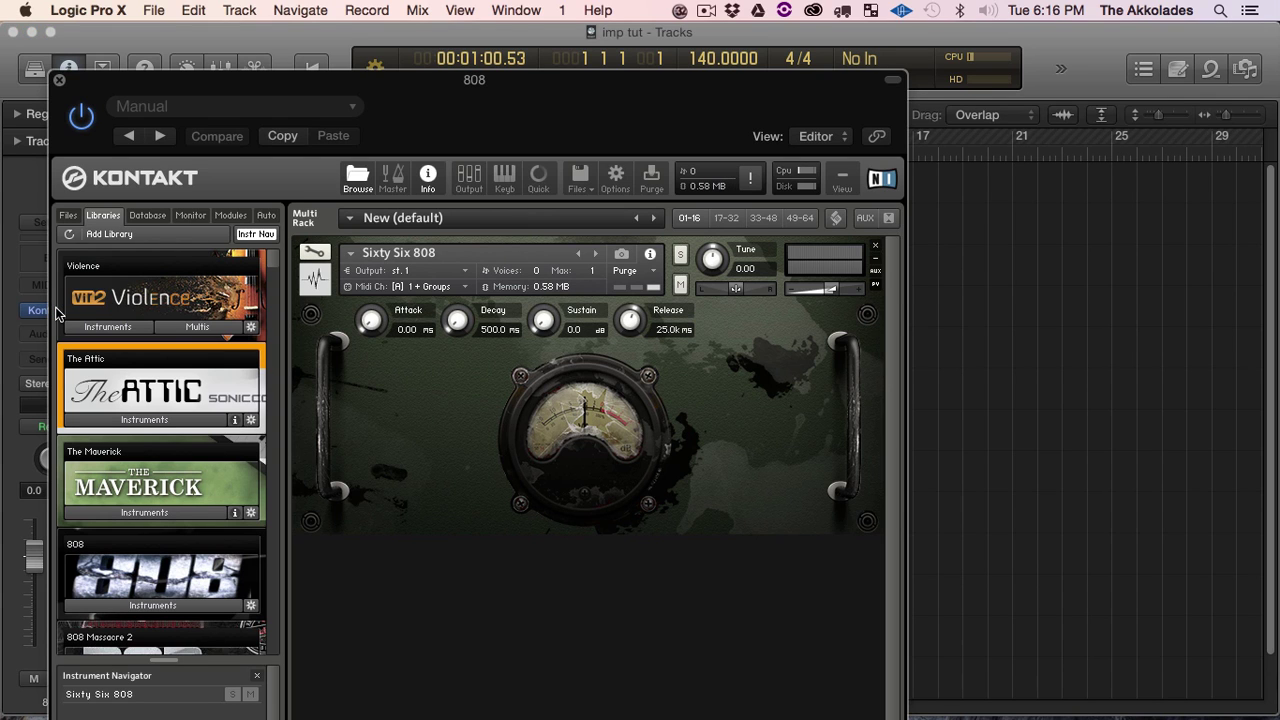
click(388, 276)
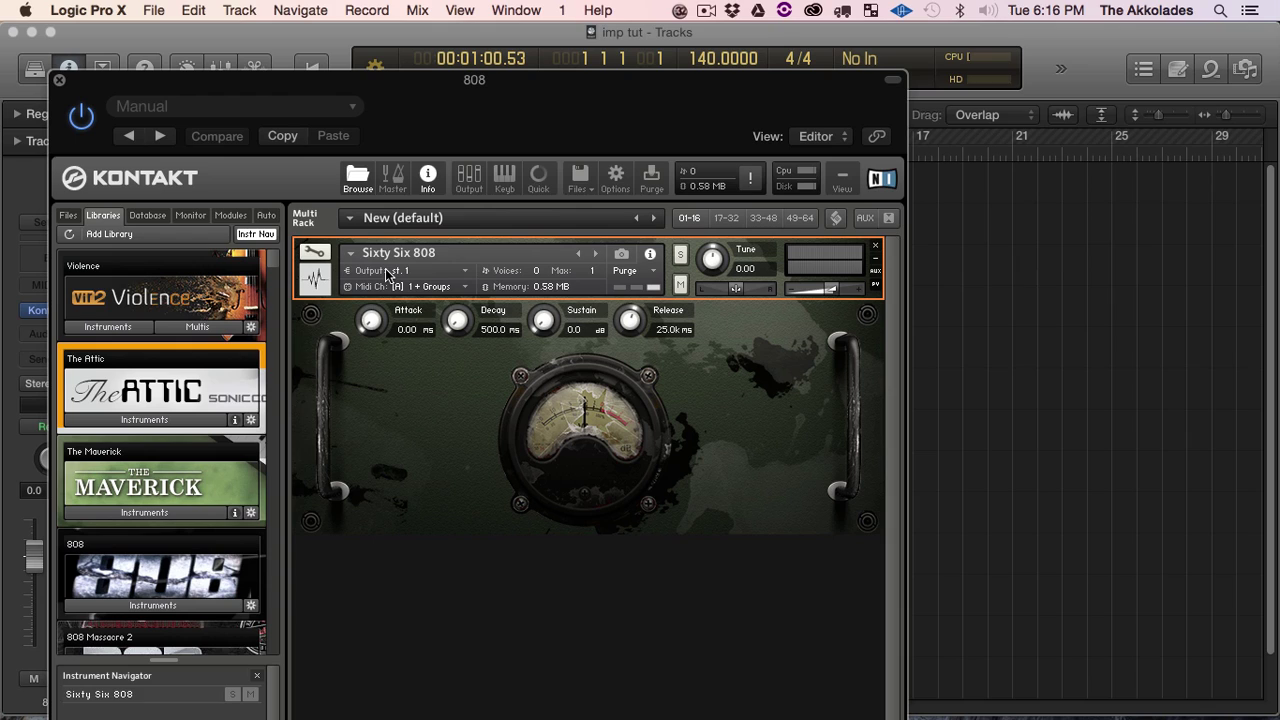
click(466, 272)
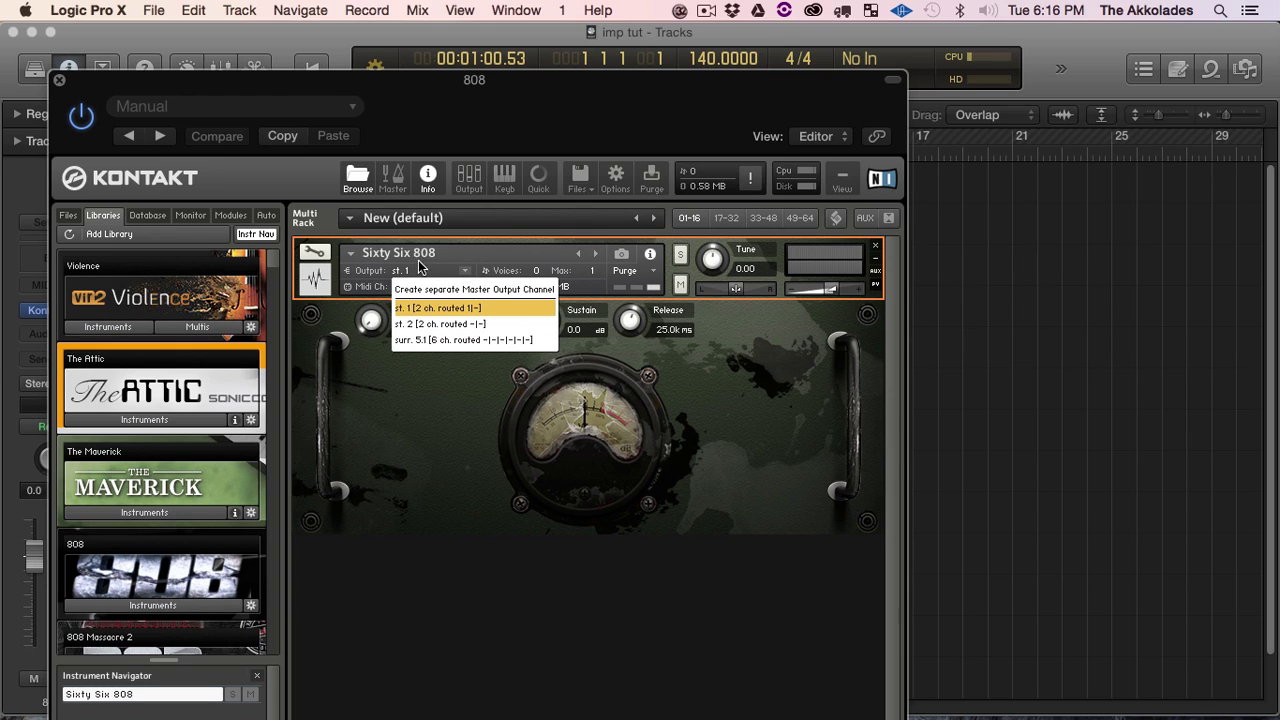
click(368, 278)
click(466, 287)
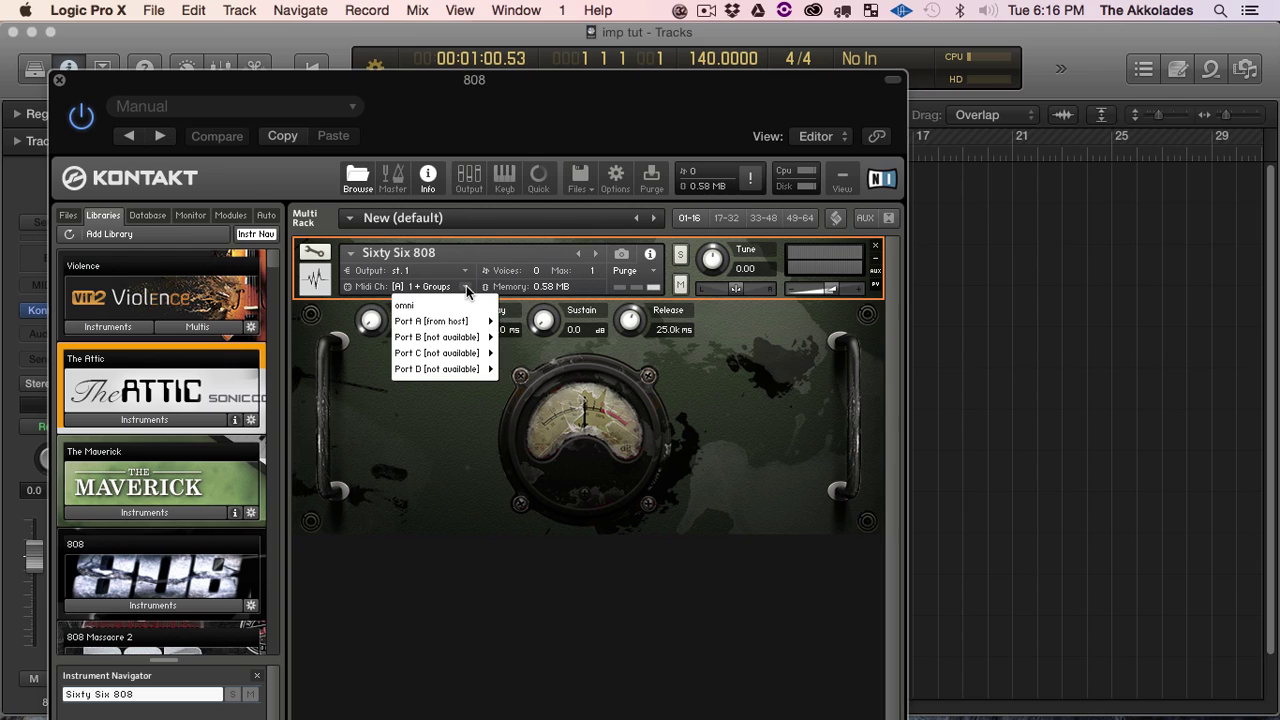
click(426, 304)
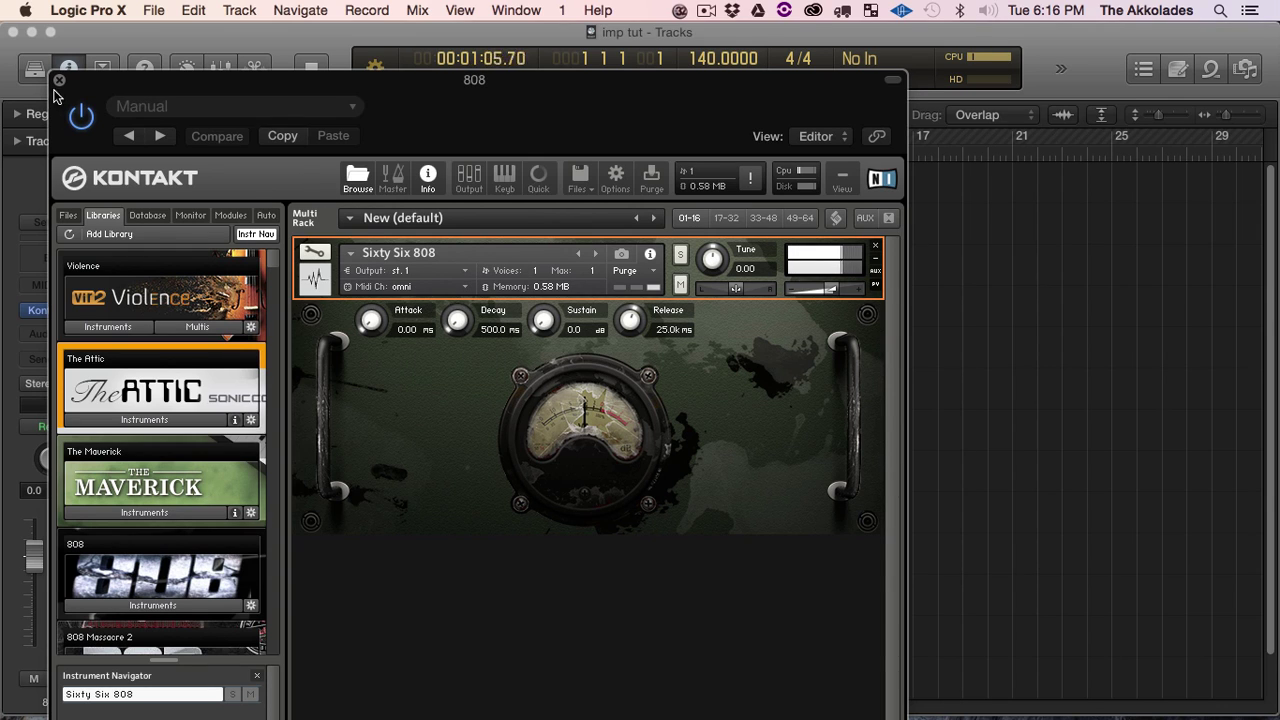
key(super+w)
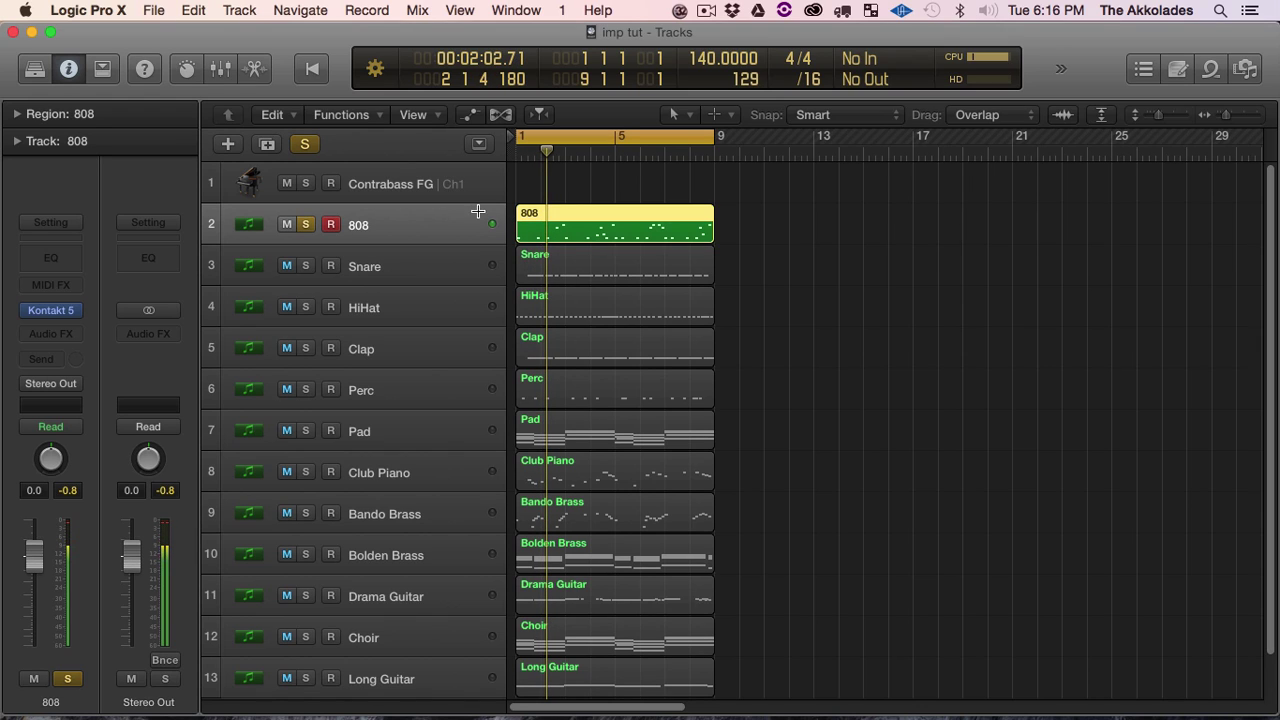
While playing, solo Snare, HiHat, Clap, Perc, Pad and Club Piano to check them
click(305, 266)
click(305, 225)
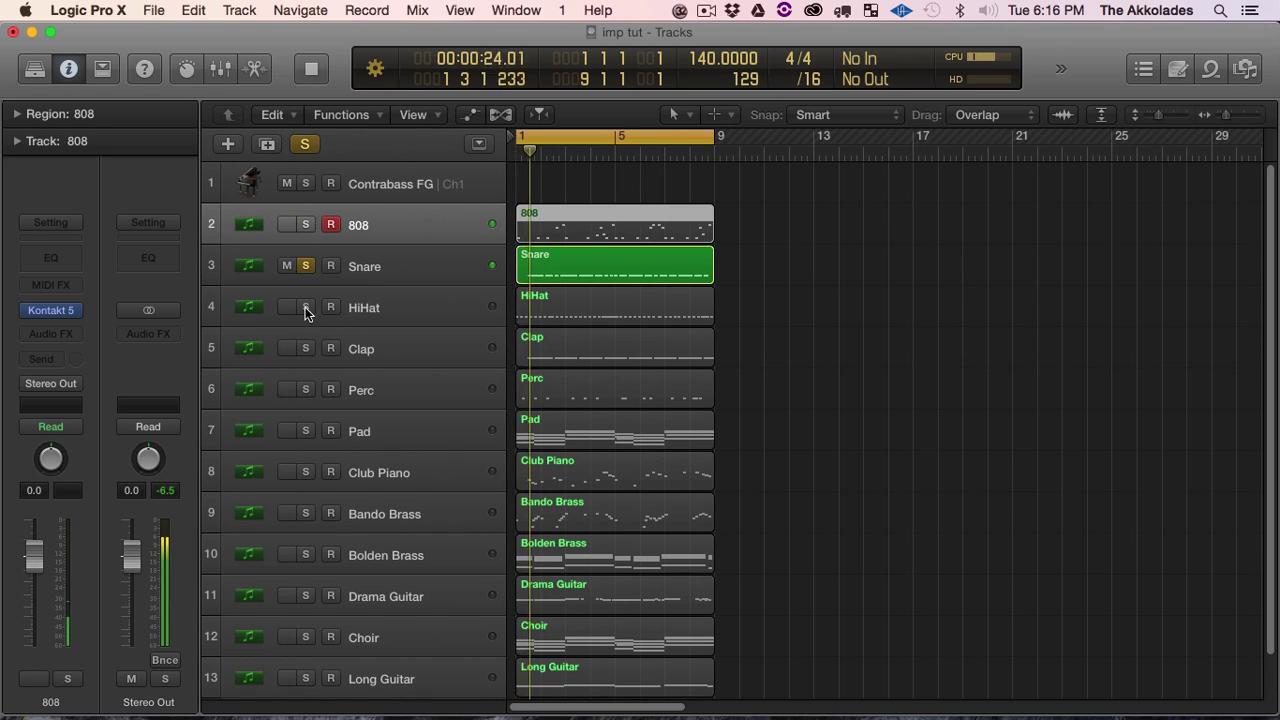
click(305, 307)
click(305, 348)
click(307, 389)
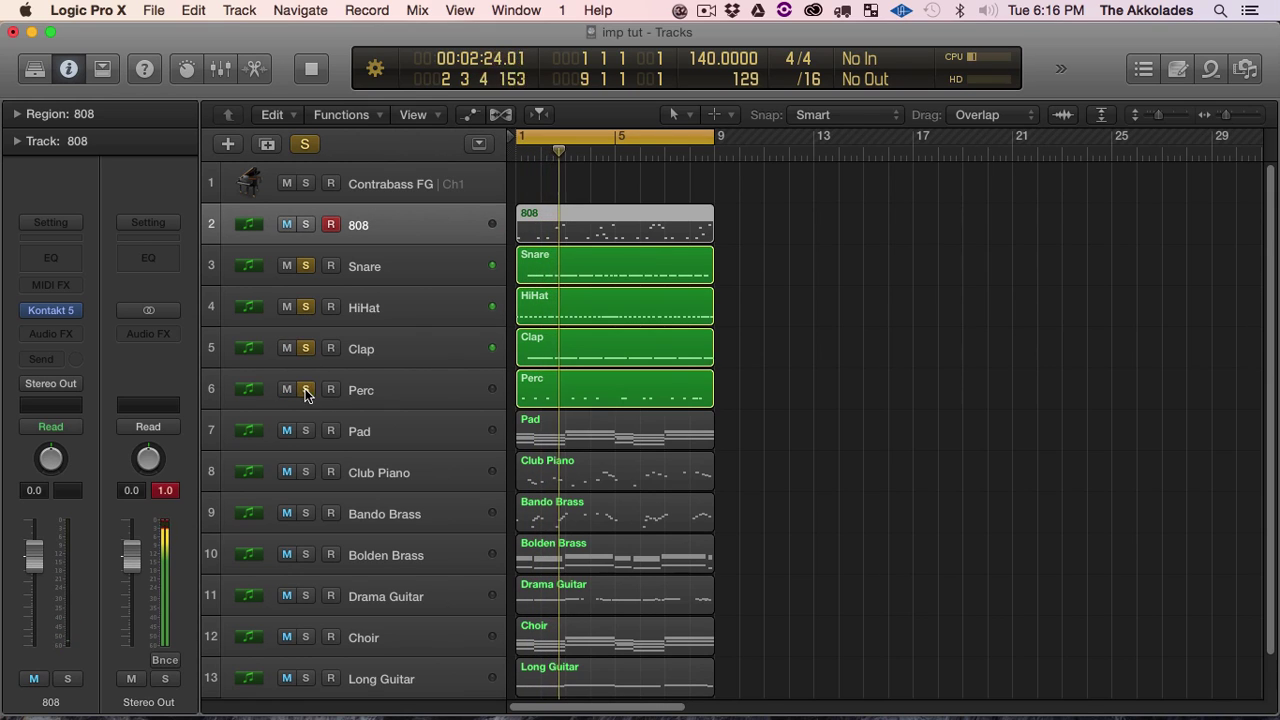
click(308, 430)
click(308, 430)
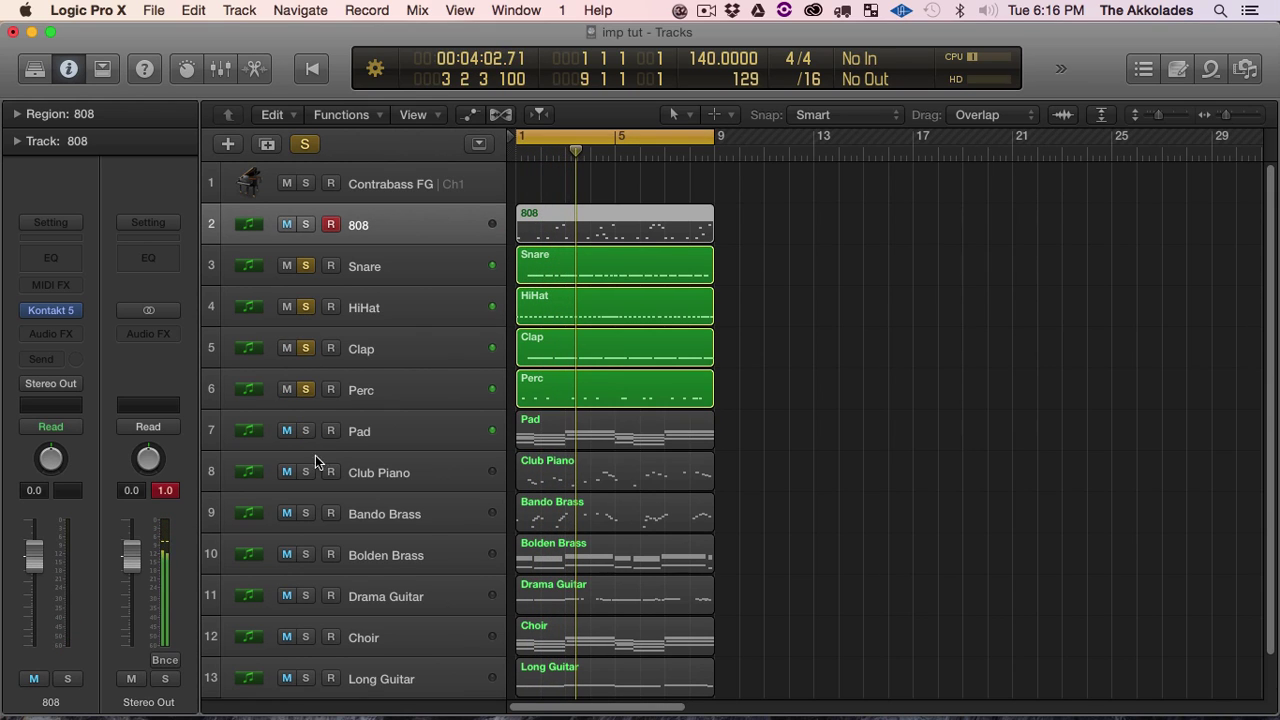
click(306, 471)
key(Return)
Audition Bando Brass, Bolden Brass, Drama Guitar and Choir by soloing each in turn
click(306, 471)
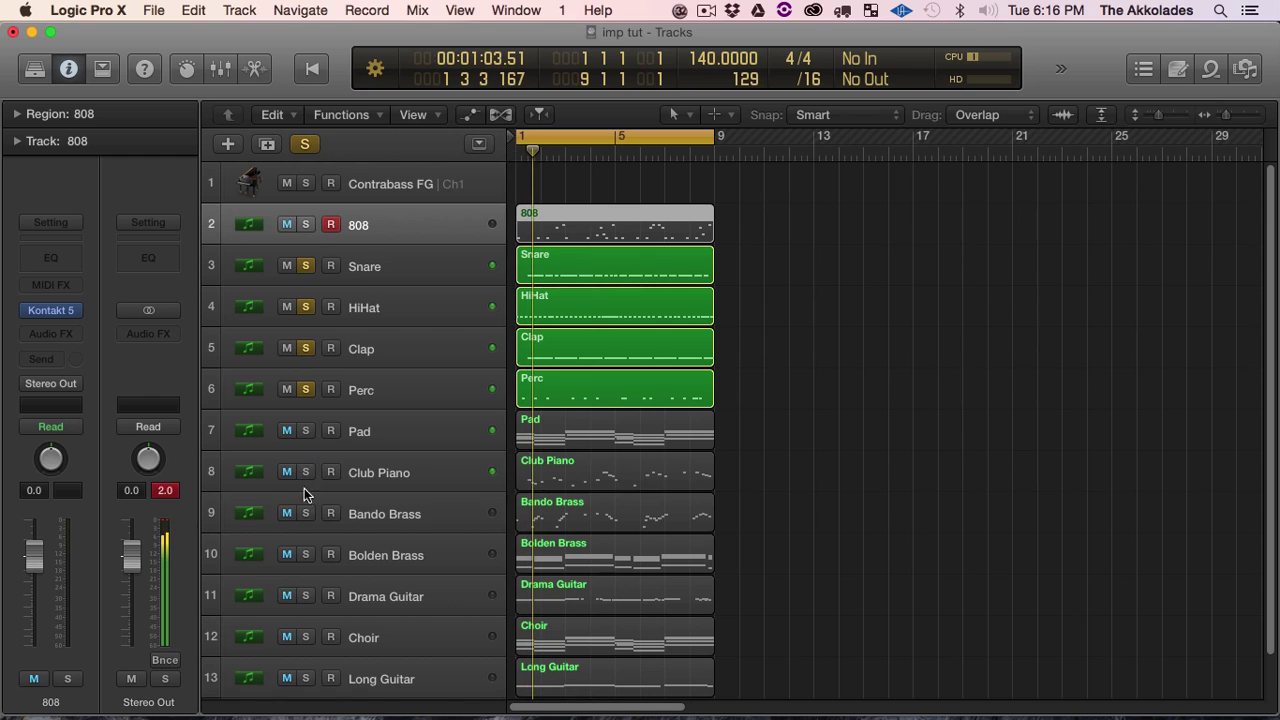
click(312, 502)
click(309, 510)
click(306, 512)
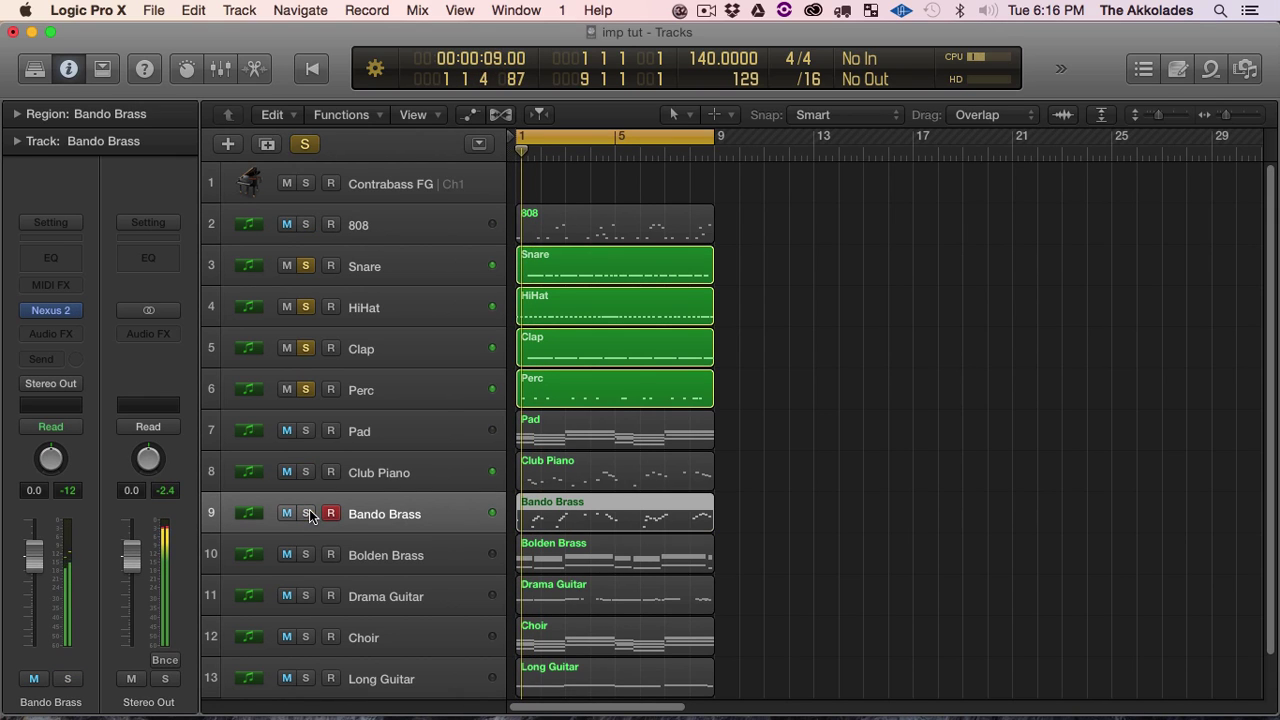
click(306, 554)
key(space)
scroll(340, 545, down, 1)
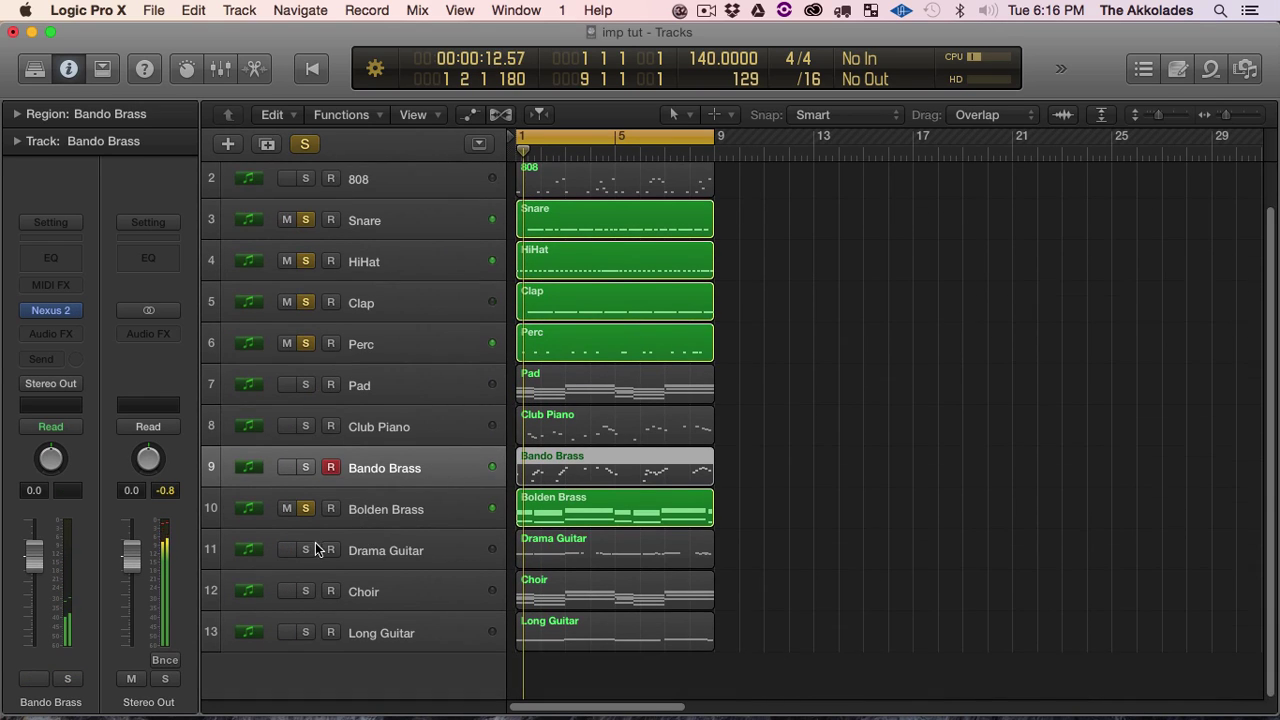
click(306, 550)
click(306, 510)
key(space)
click(306, 550)
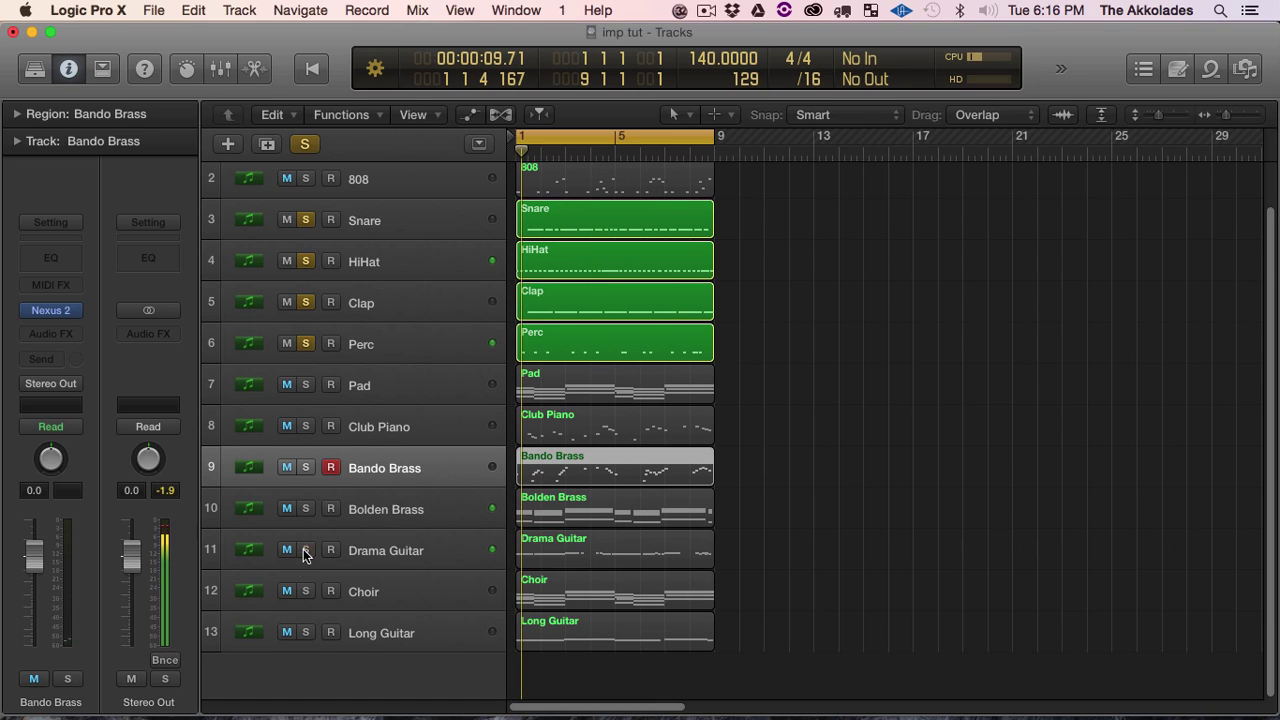
click(305, 591)
key(space)
Set the Choir's Kontakt instrument to receive MIDI on omni and play to check it
click(362, 588)
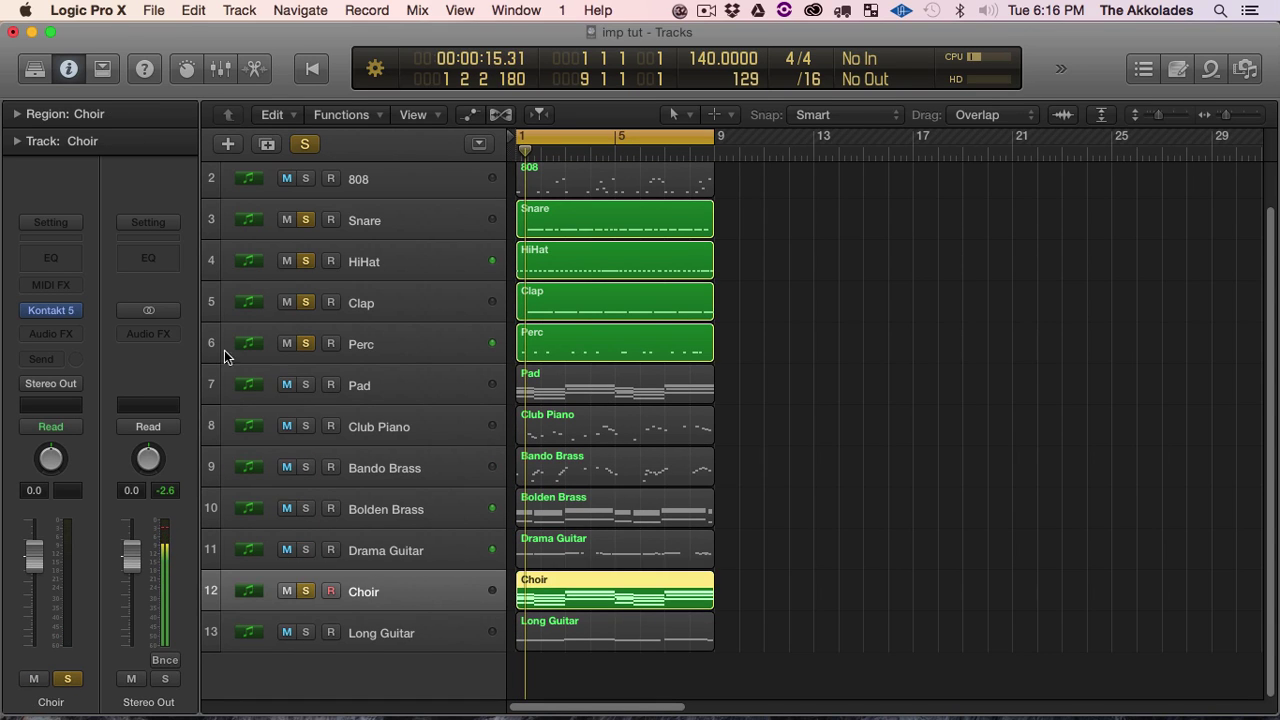
click(53, 313)
click(462, 287)
click(447, 308)
click(59, 79)
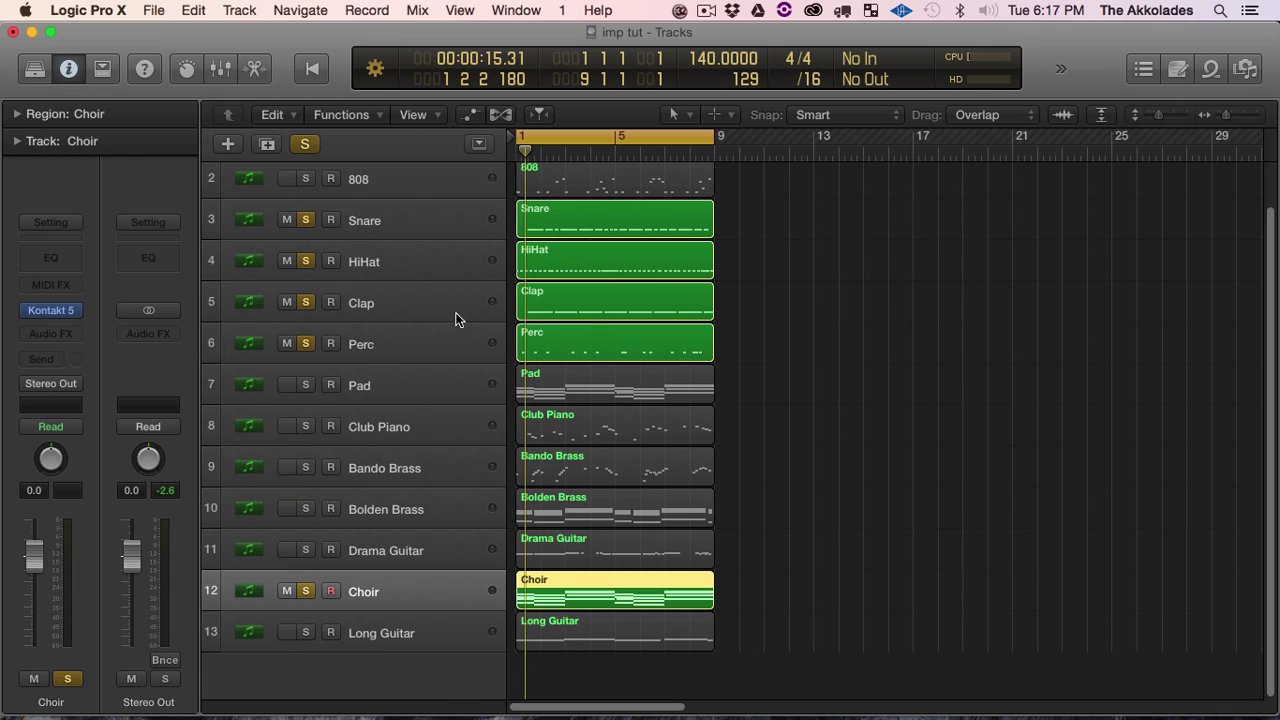
key(space)
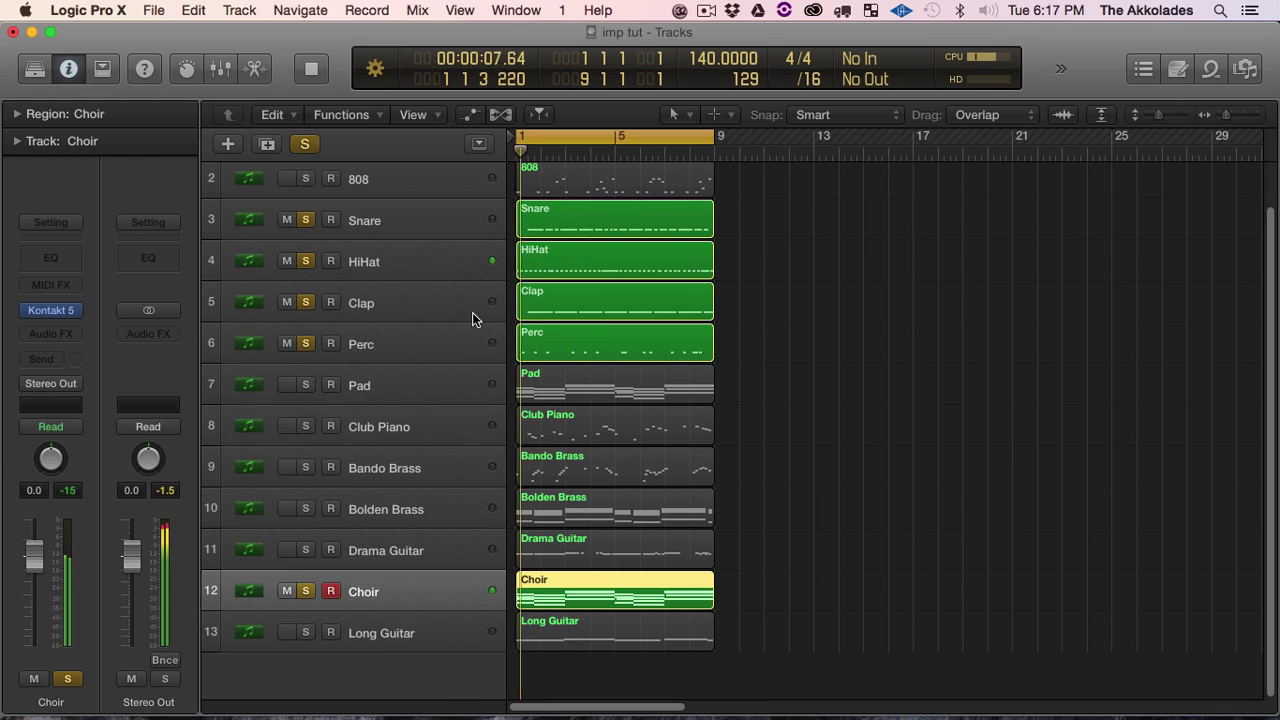
Play Choir with 808, then clear every solo and shrink the track heights
click(306, 179)
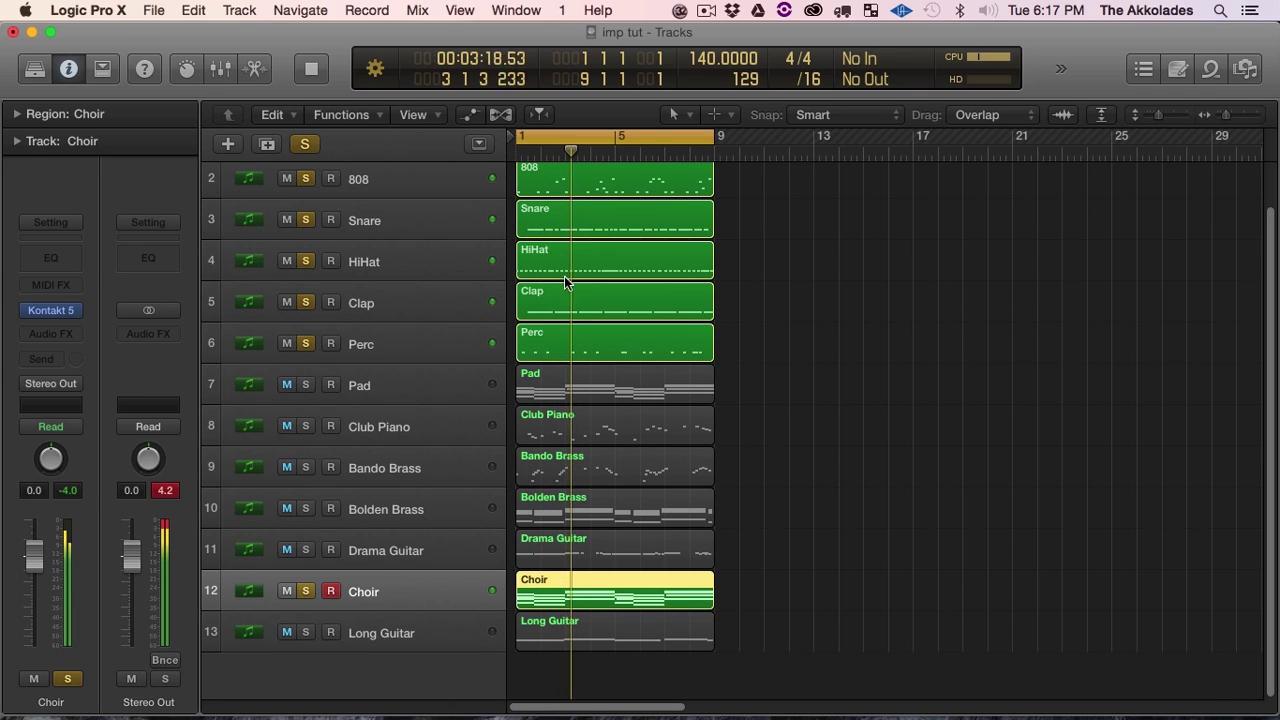
key(space)
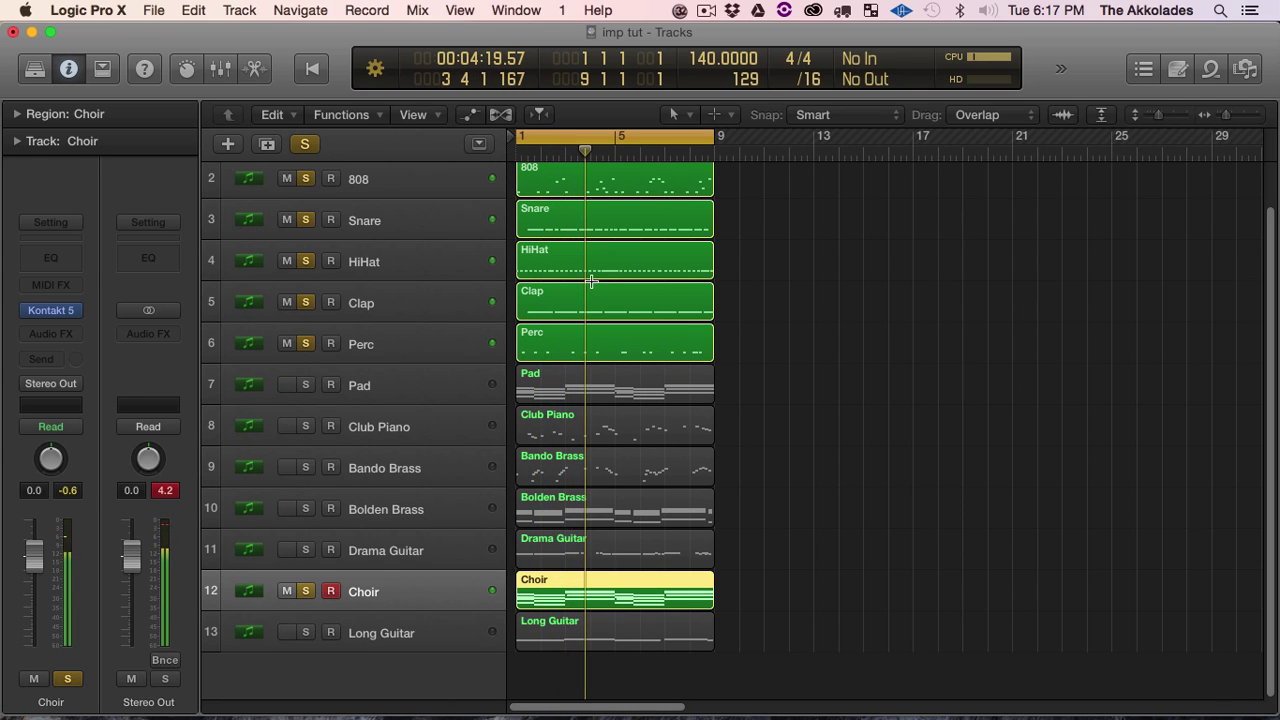
click(307, 341)
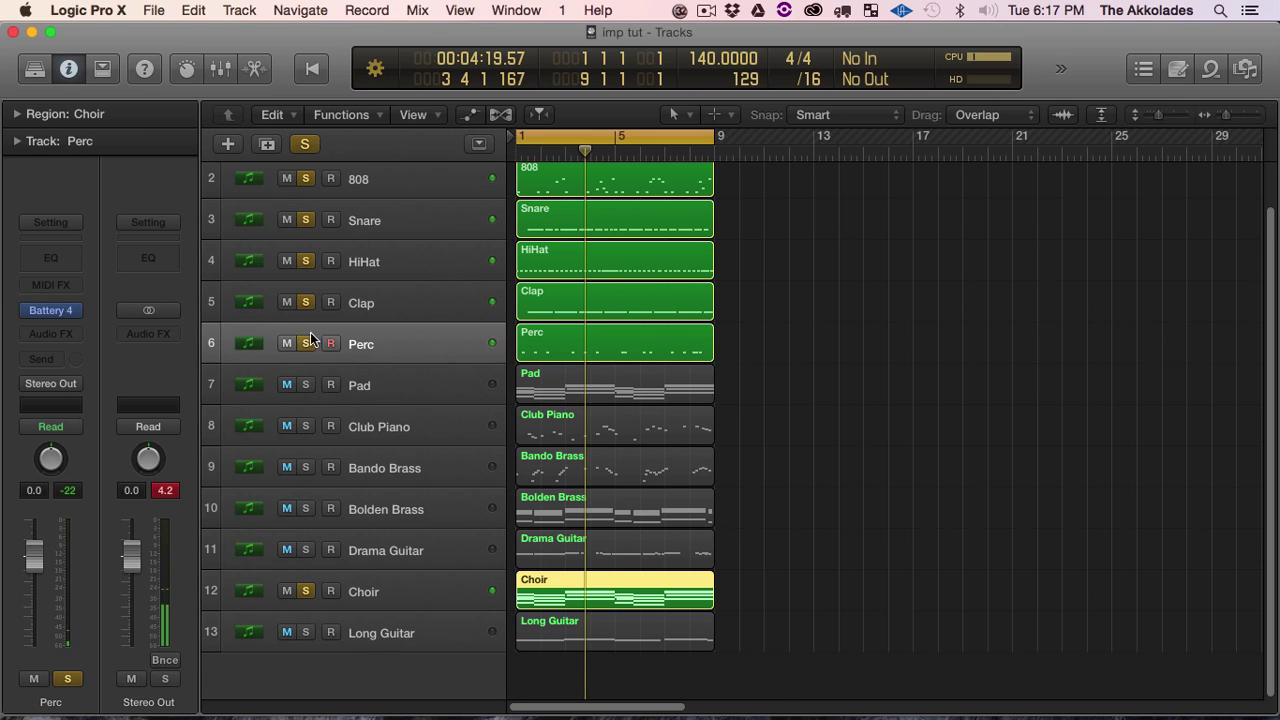
alt+click(307, 341)
key(super+s)
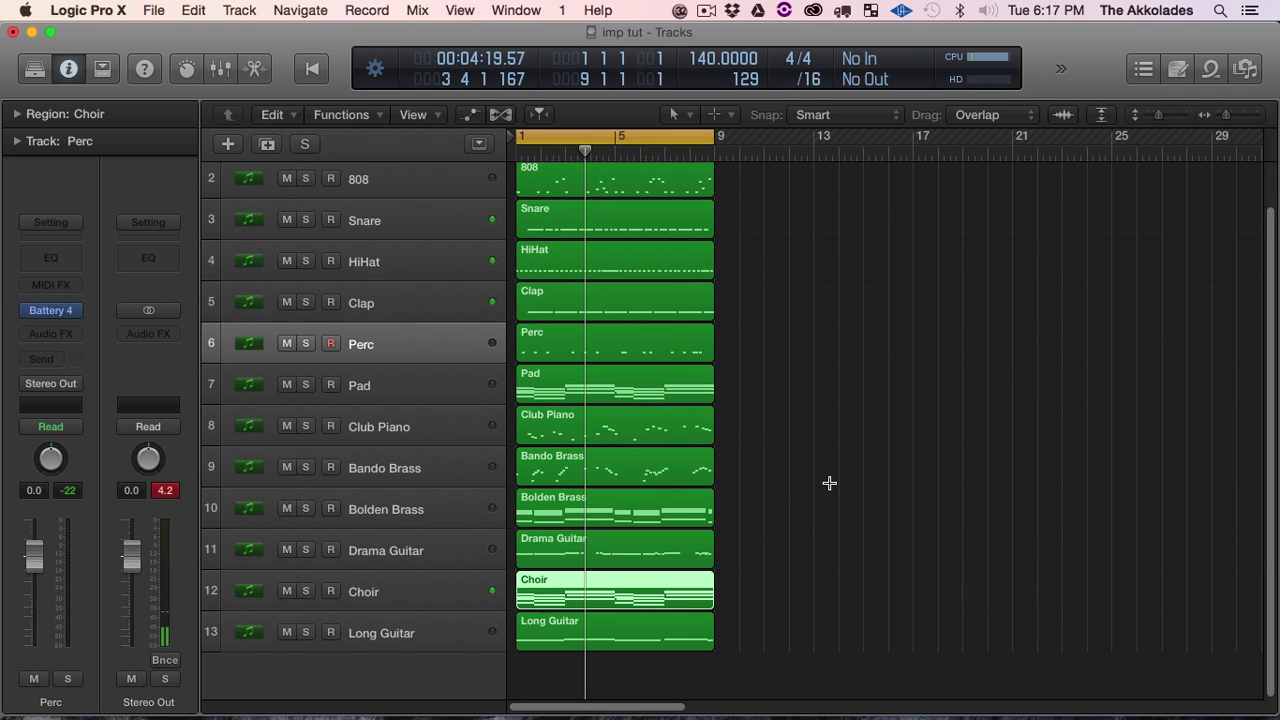
key(super+Up)
Zoom the Tracks area out horizontally so all regions ending at bar 9 show
key(super+Left)
key(super+Left)
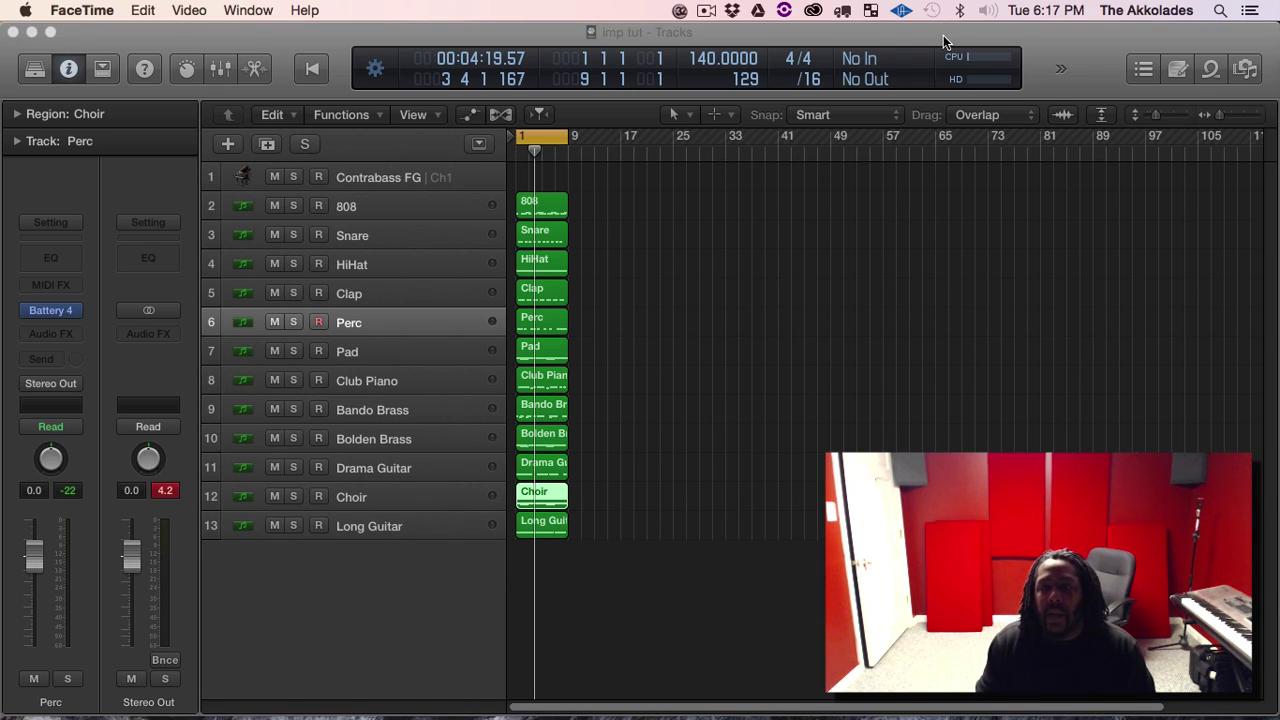
click(82, 10)
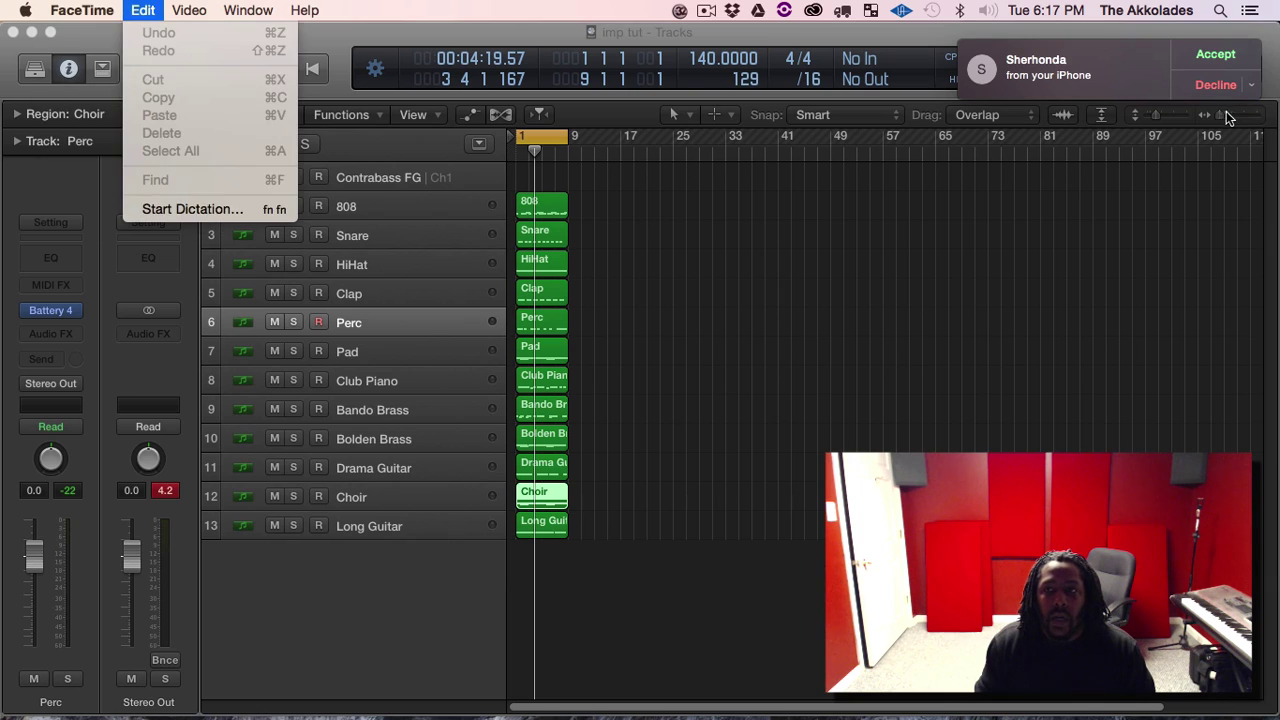
click(1206, 85)
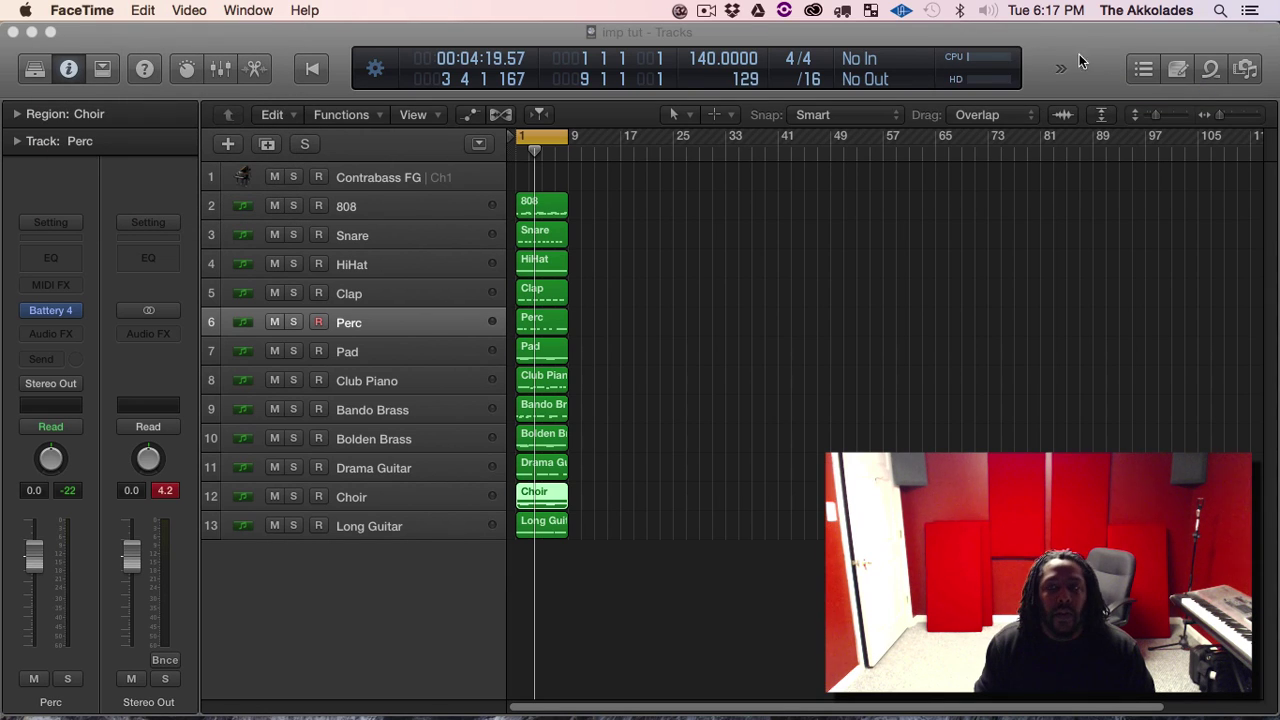
click(1101, 55)
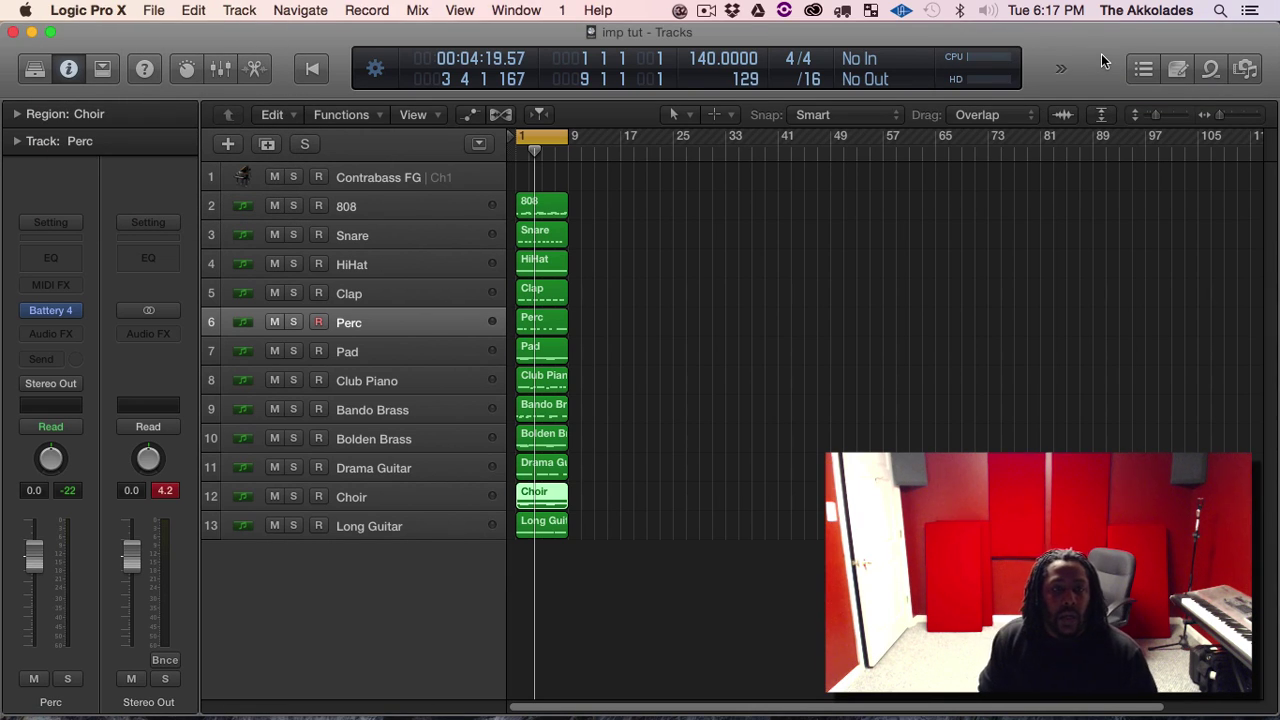